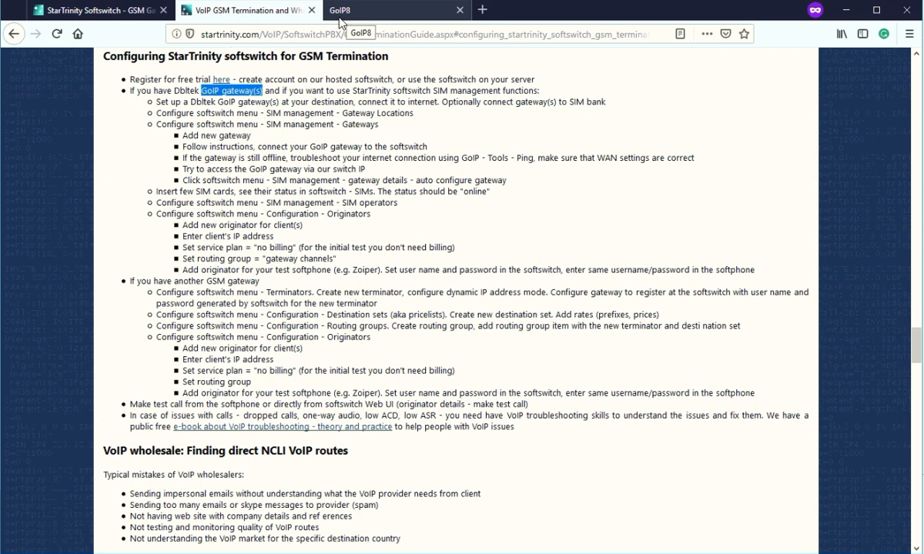
Highlight the free-trial registration line in the GSM termination guide.
left_click(249, 33)
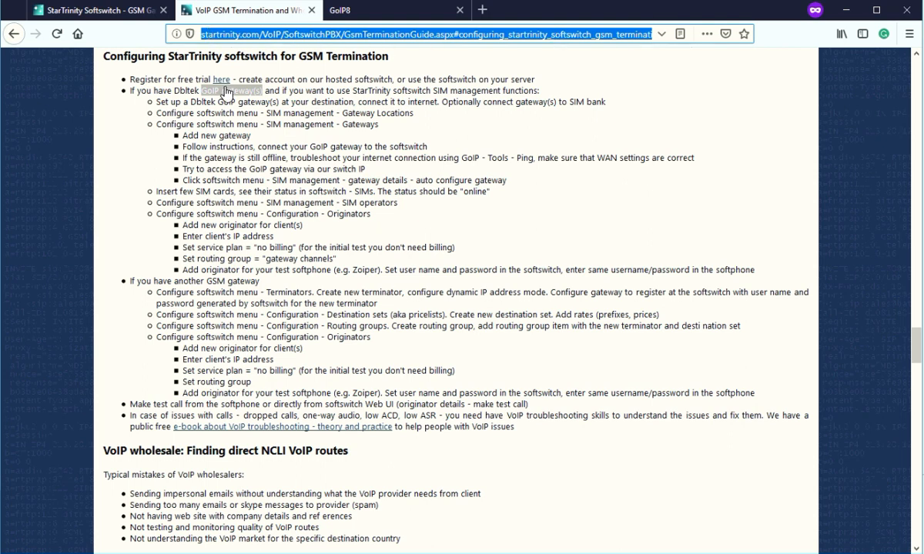
left_click(132, 80)
left_click_drag(131, 79, 242, 79)
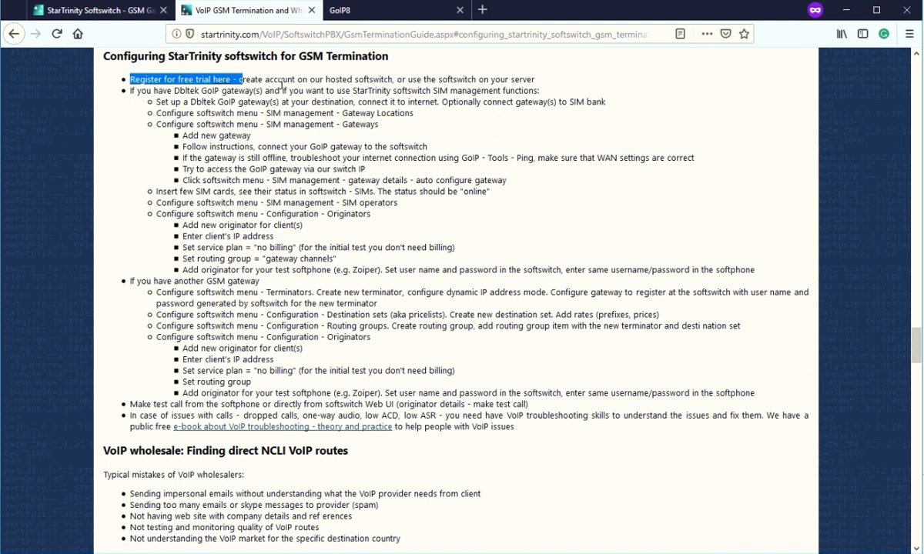
left_click(263, 77)
Open the free-trial 'here' link in a new tab and switch to the sign-up page.
right_click(227, 83)
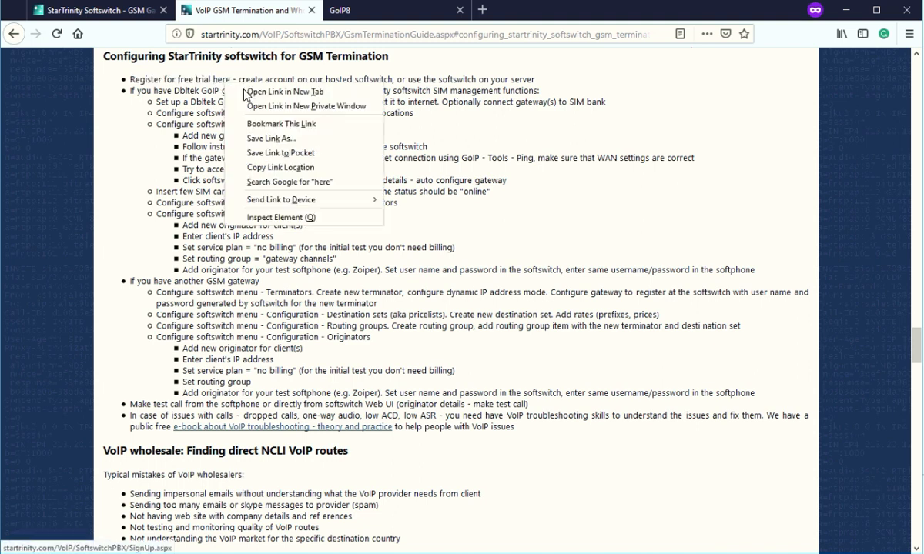
left_click(285, 92)
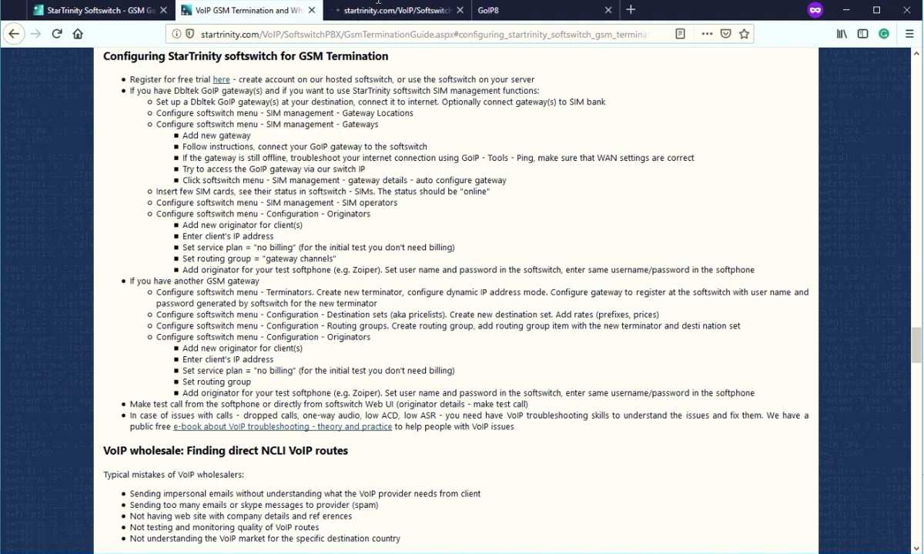
left_click(355, 11)
Review the Email, Name and Company name fields and the hosted server IP, then return to the guide.
left_click(185, 261)
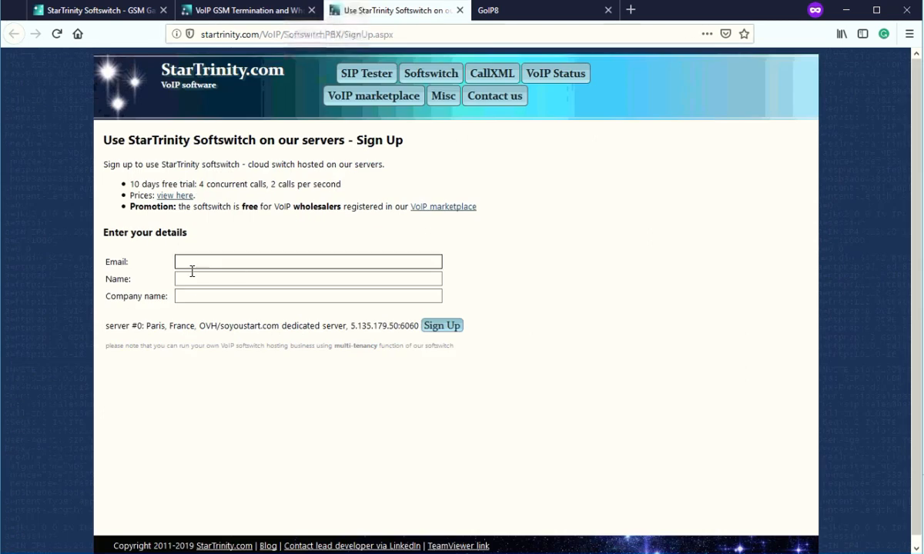
left_click(193, 281)
left_click(194, 294)
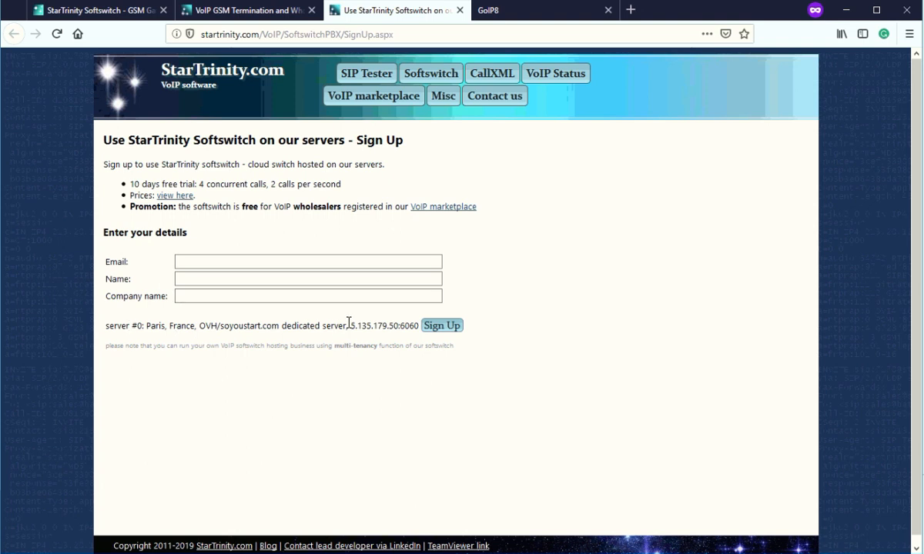
left_click_drag(353, 326, 414, 327)
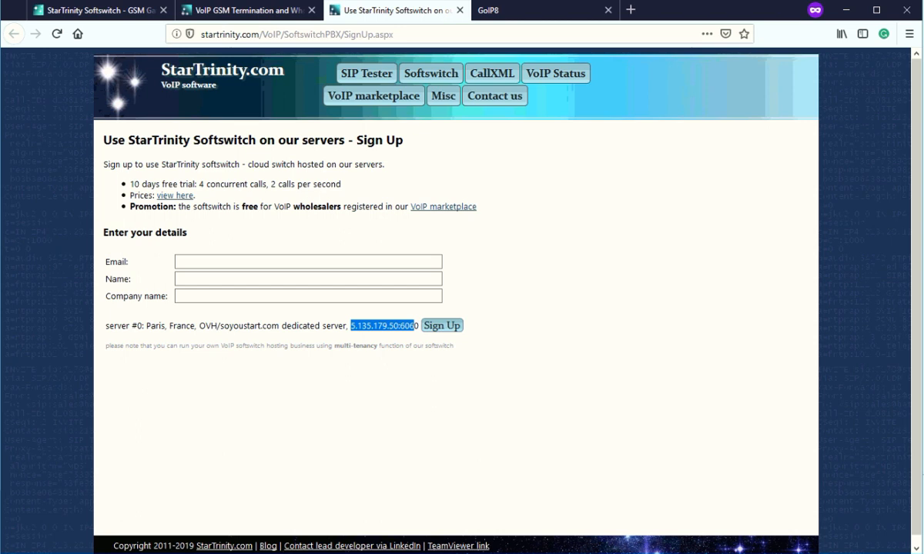
left_click(240, 12)
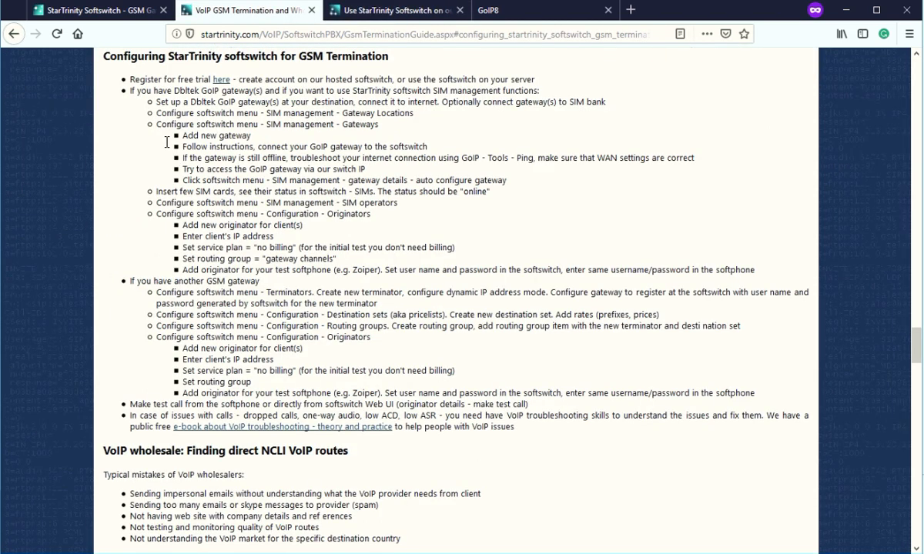
left_click_drag(129, 90, 171, 90)
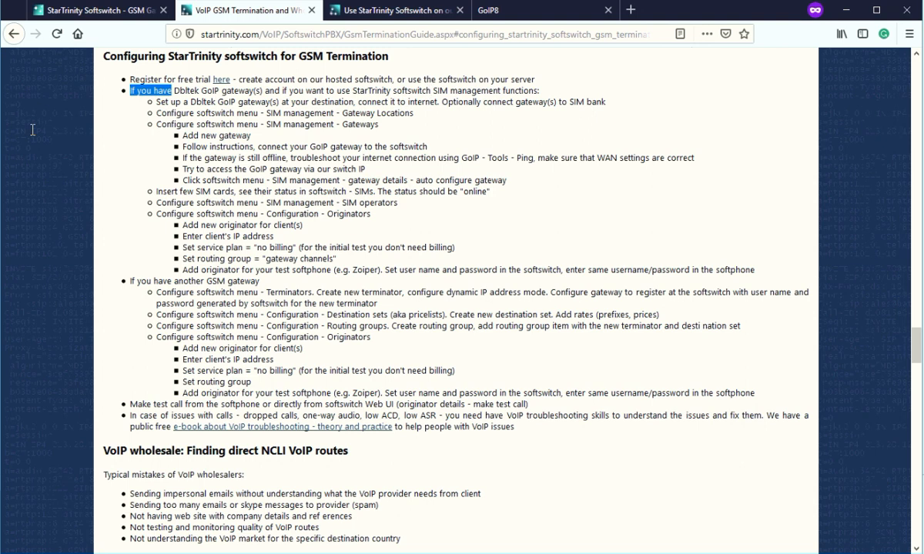
left_click_drag(159, 102, 375, 99)
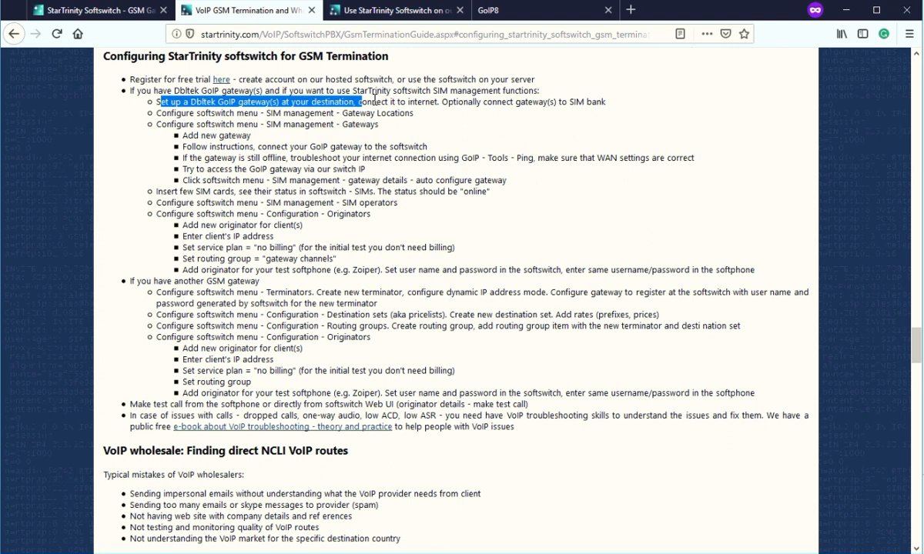
double_click(416, 101)
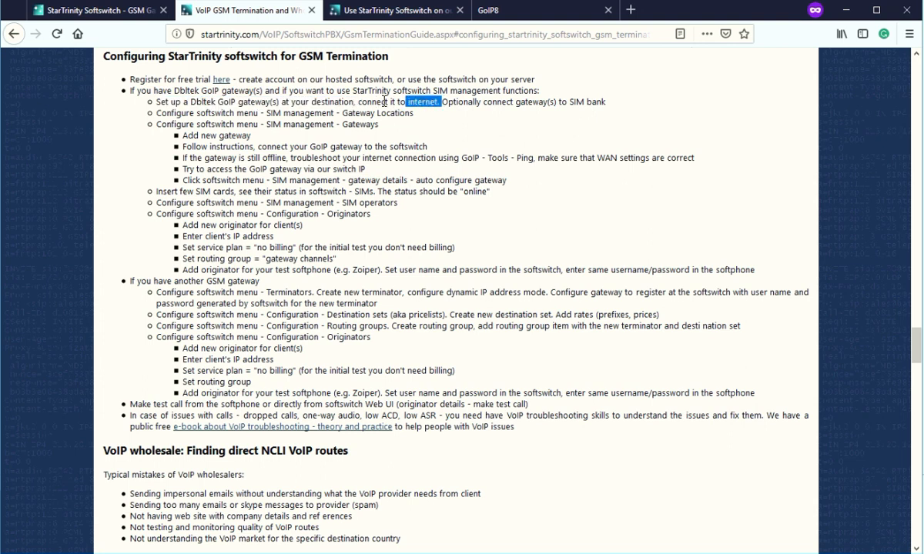
left_click(373, 102, "shift")
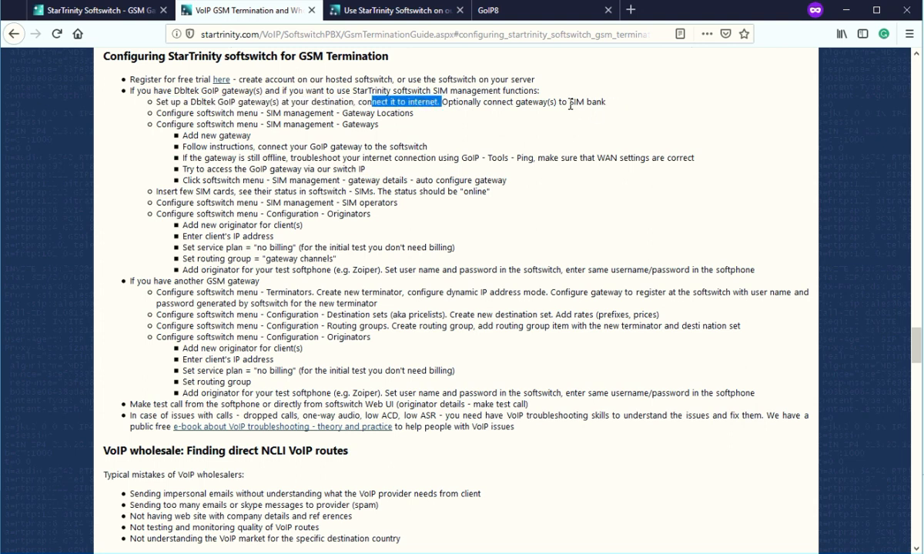
left_click_drag(556, 102, 608, 117)
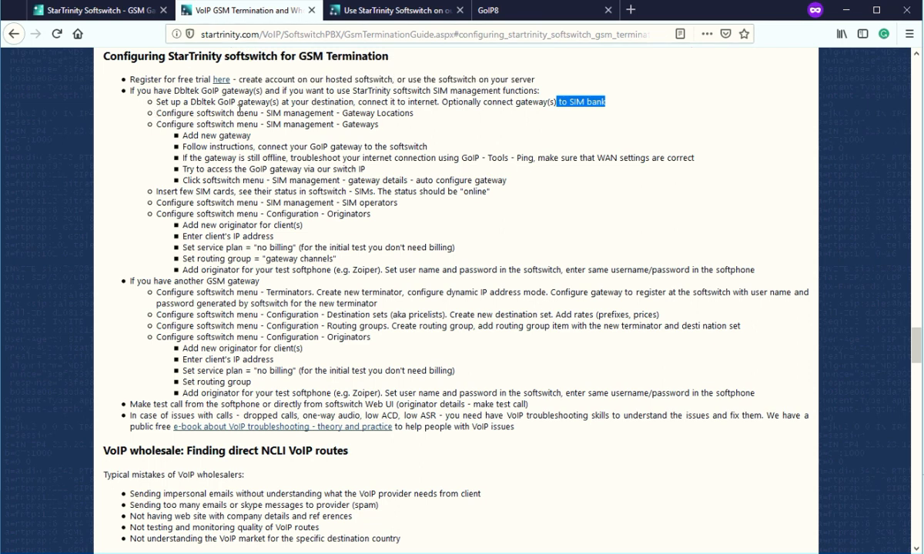
left_click_drag(400, 113, 343, 114)
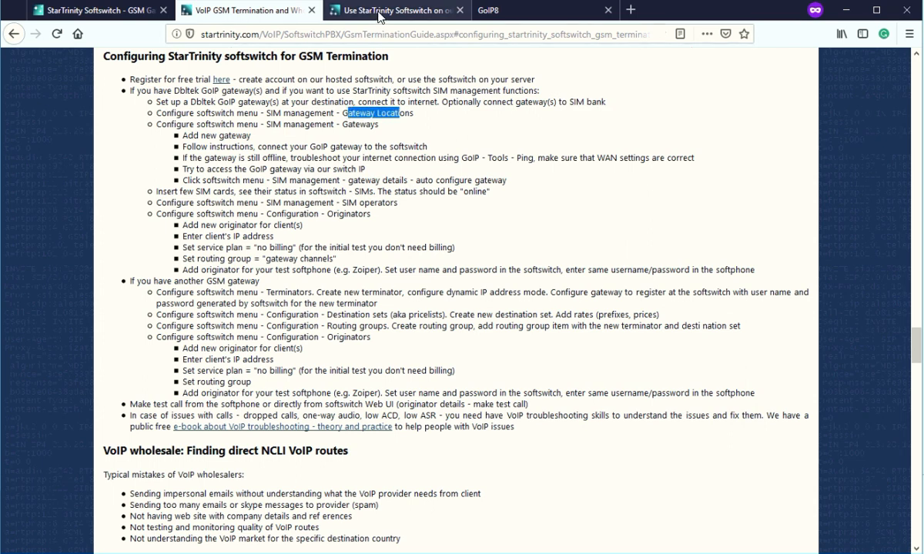
Open SIM management > Gateway locations in the softswitch.
left_click(431, 12)
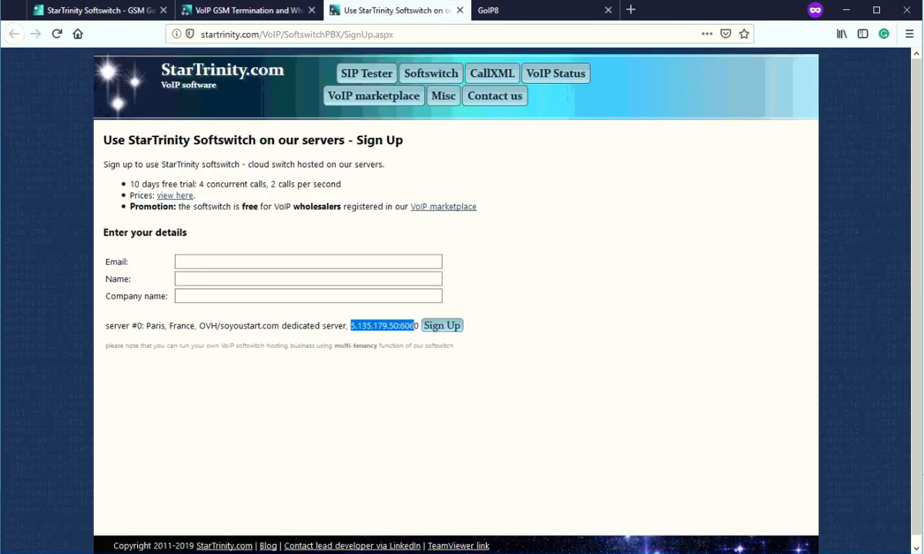
left_click(80, 11)
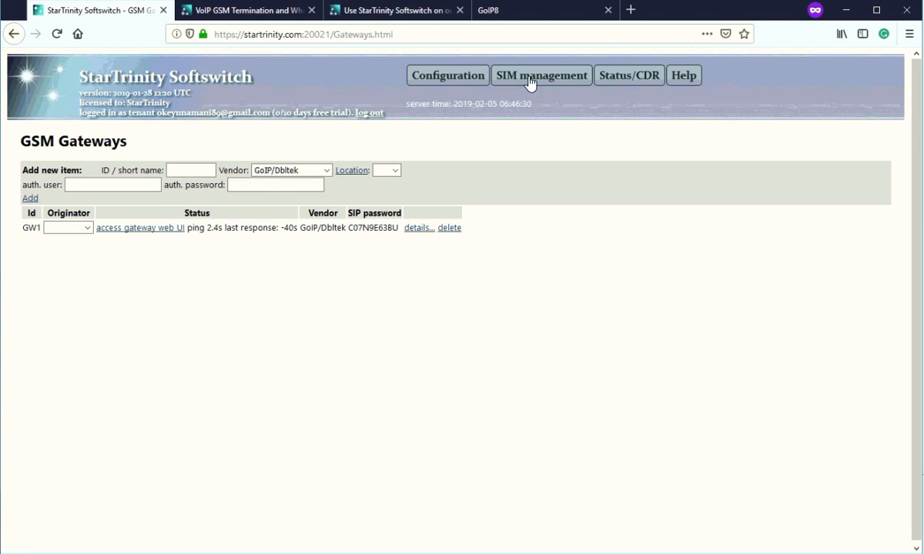
mouse_move(540, 85)
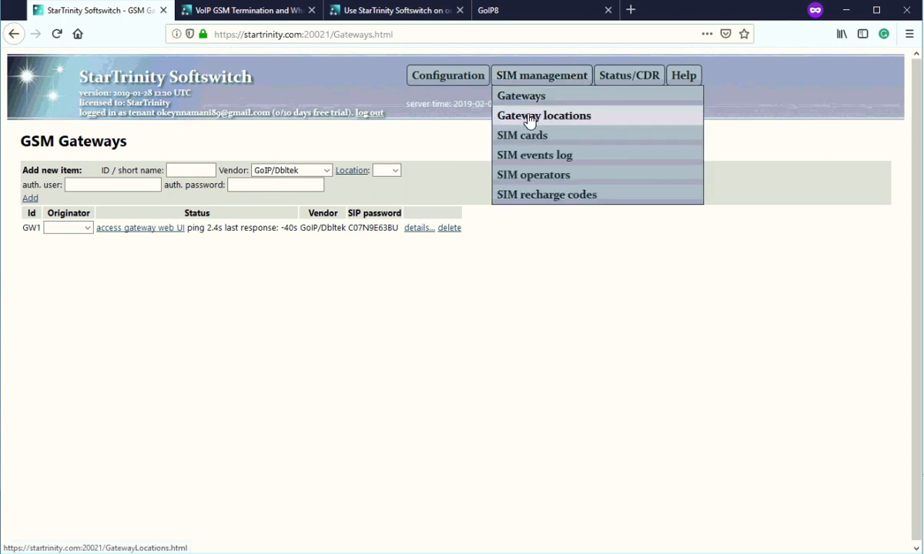
left_click(530, 121)
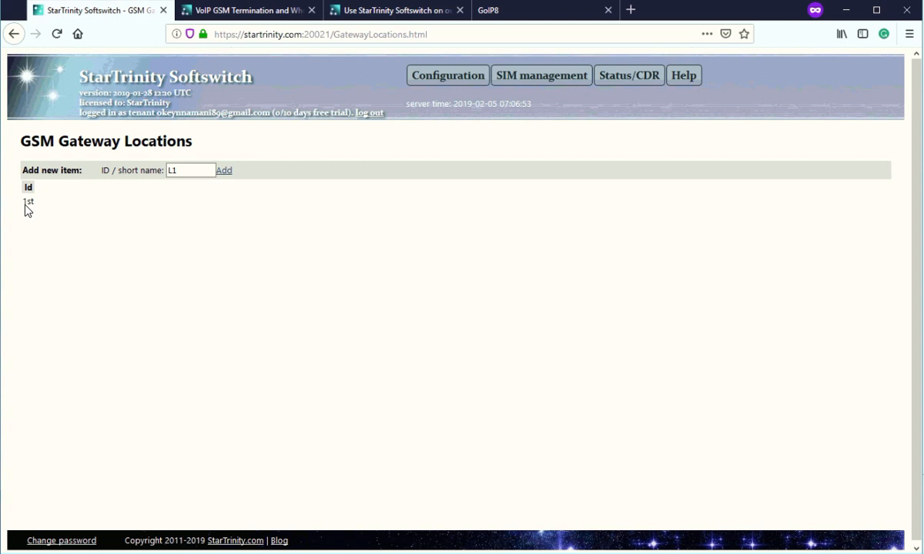
Highlight location '1st' and the GSM Gateway Locations heading, then go to the sign-up page.
left_click_drag(24, 202, 36, 201)
left_click_drag(18, 141, 202, 152)
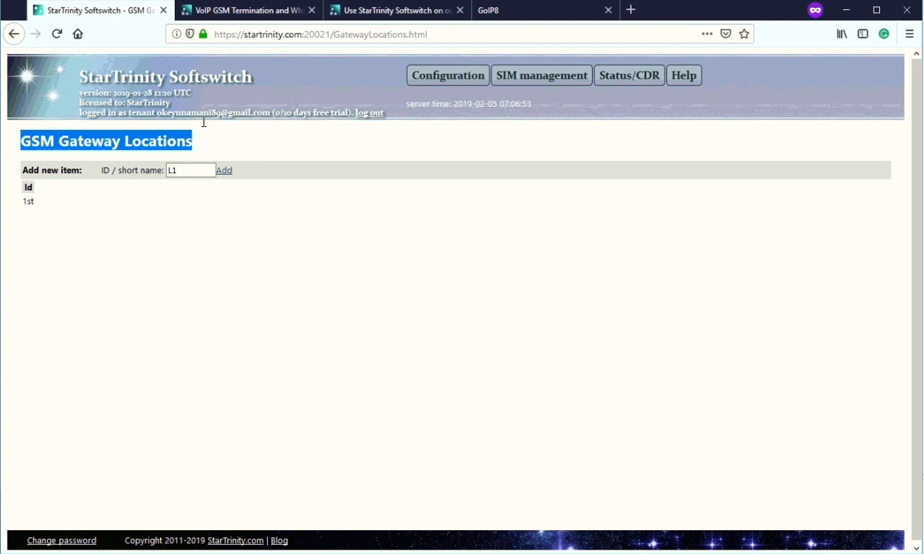
left_click(174, 143)
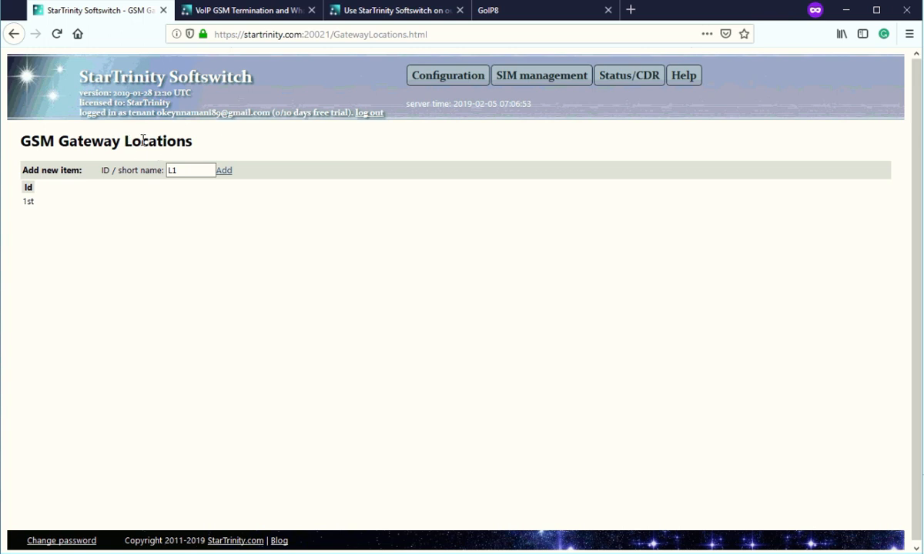
left_click_drag(124, 143, 187, 143)
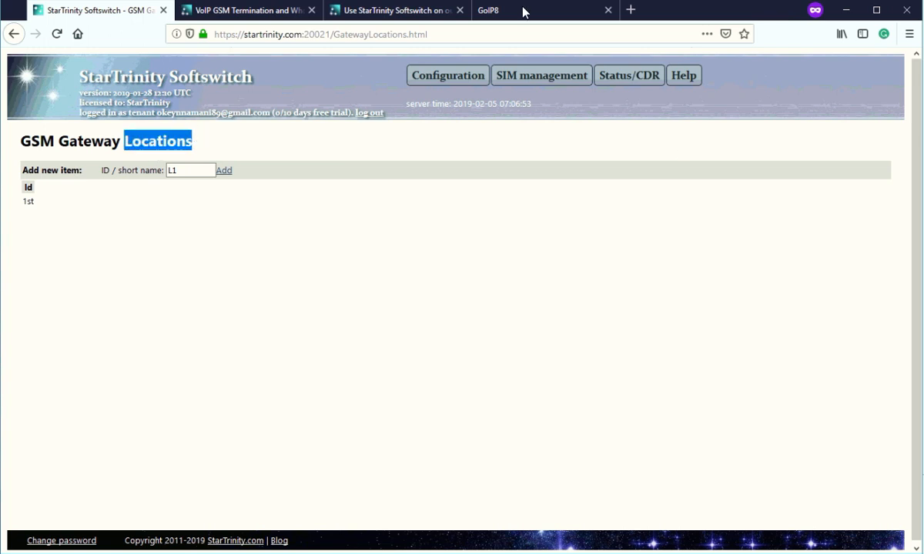
left_click(357, 12)
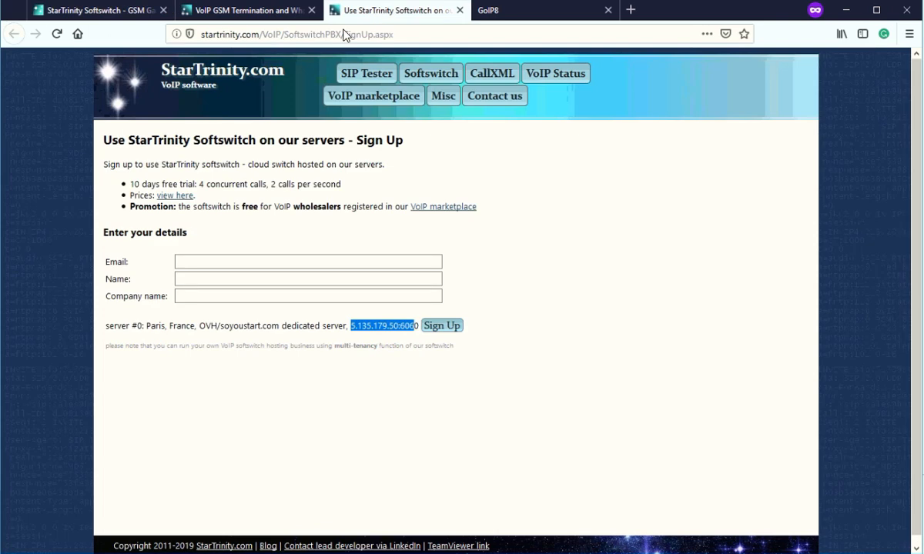
Review the guide's gateway configuration step and its Add new gateway instruction.
left_click(251, 12)
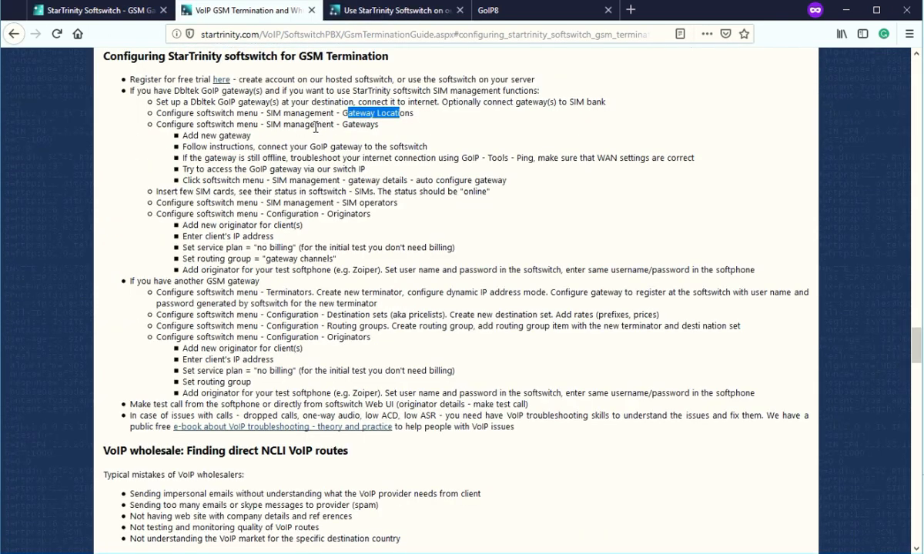
left_click_drag(160, 124, 363, 123)
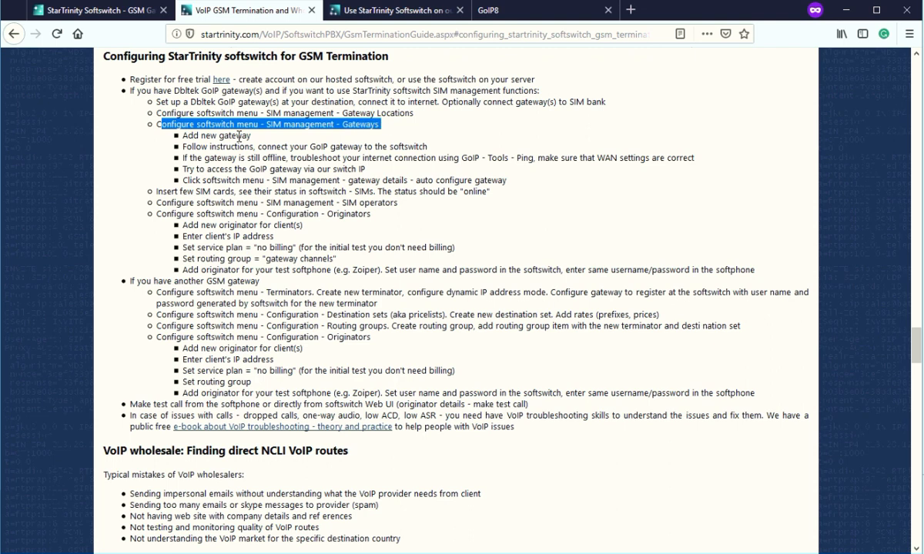
left_click_drag(187, 136, 251, 136)
Open SIM management > Gateways and review gateway GW1 and the Originator column.
left_click(116, 17)
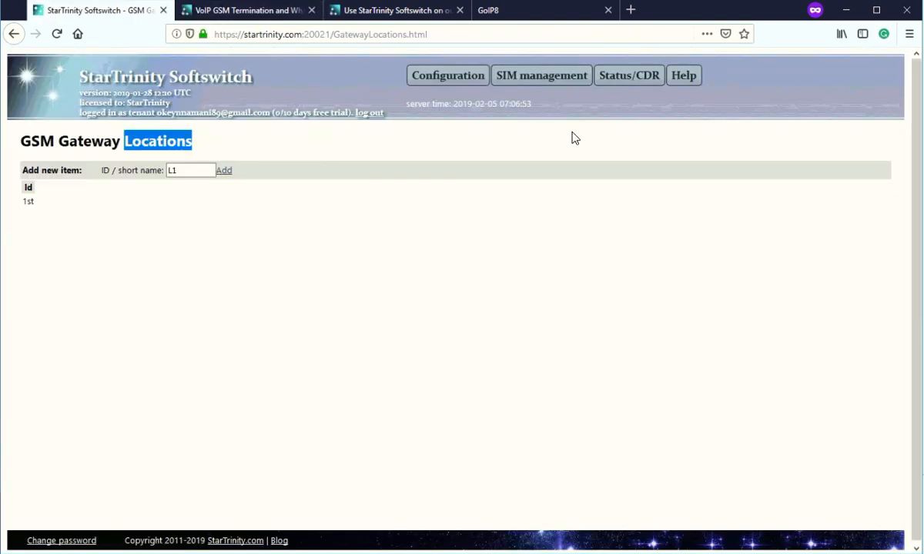
left_click(546, 91)
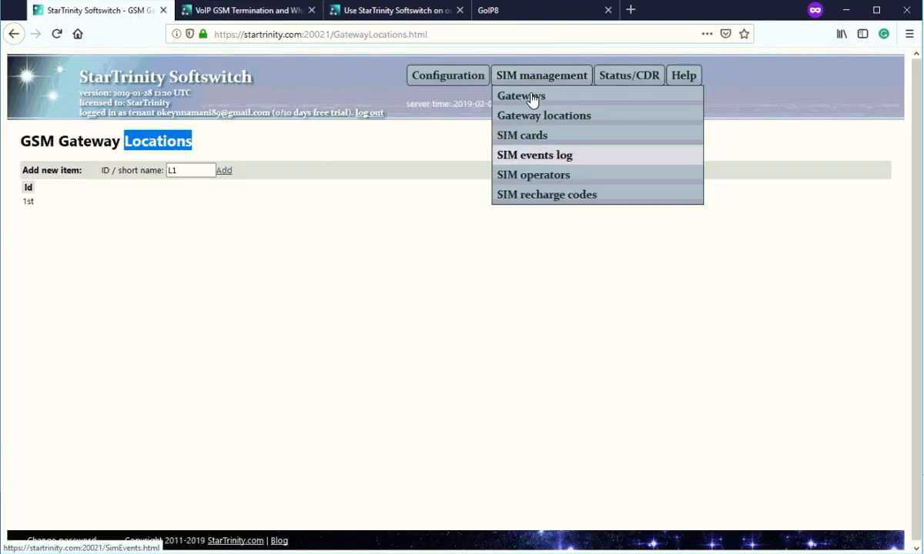
left_click(533, 101)
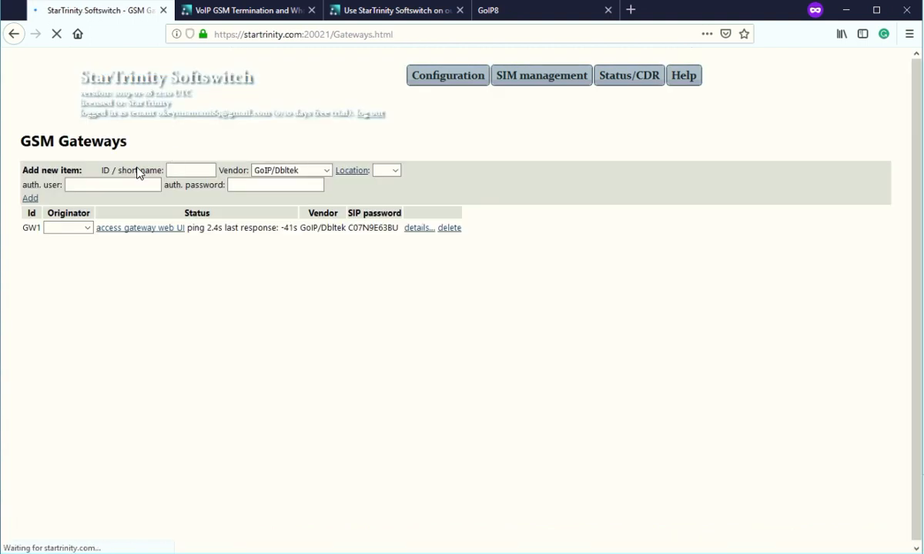
left_click_drag(23, 228, 37, 228)
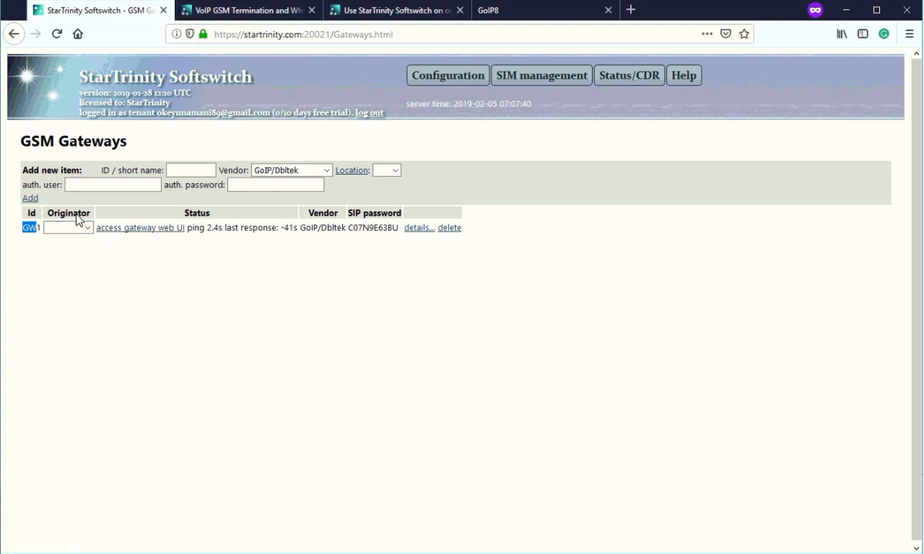
left_click_drag(48, 213, 86, 222)
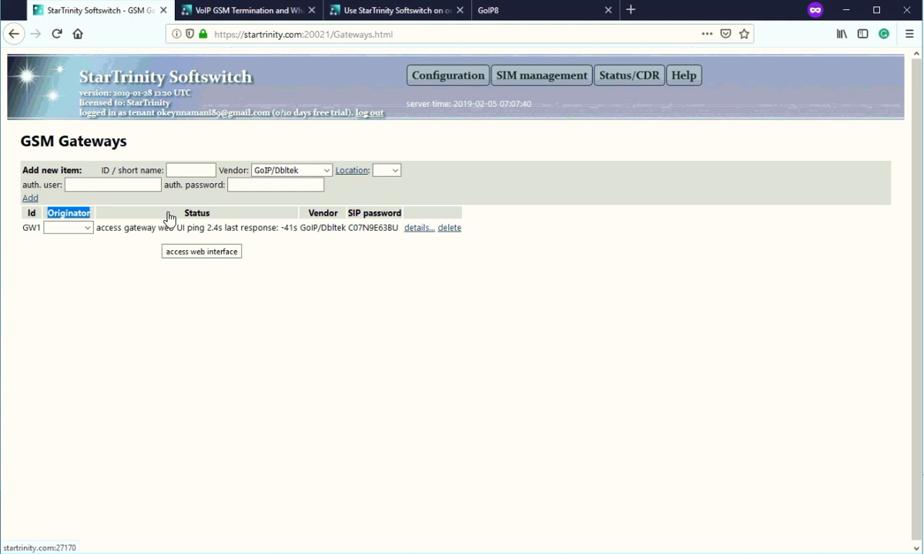
Review the guide's instruction on connecting the GoIP gateway, then return to the gateway list.
left_click(233, 17)
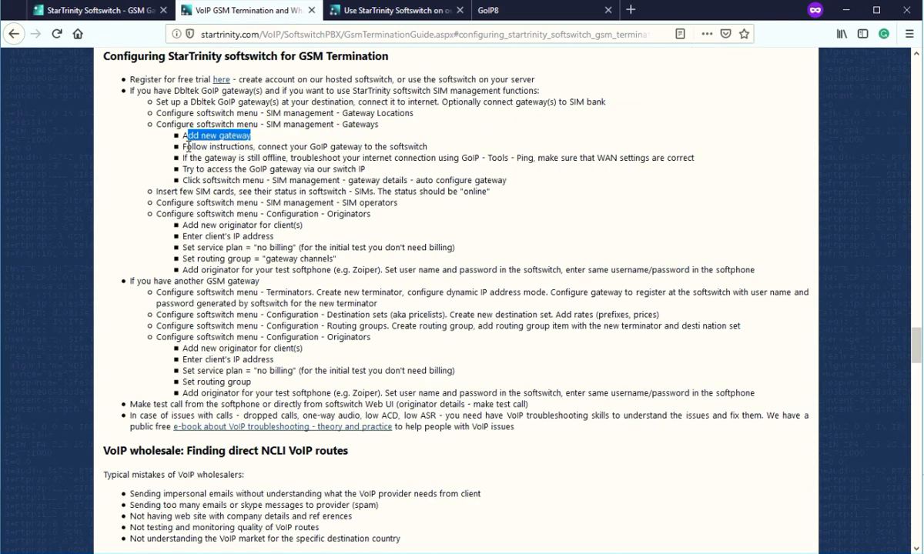
left_click_drag(258, 146, 402, 158)
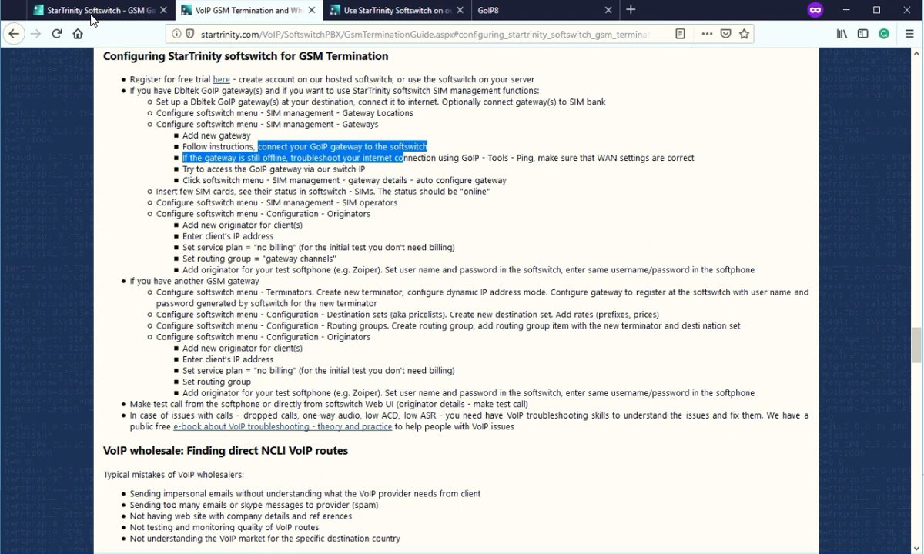
left_click(94, 13)
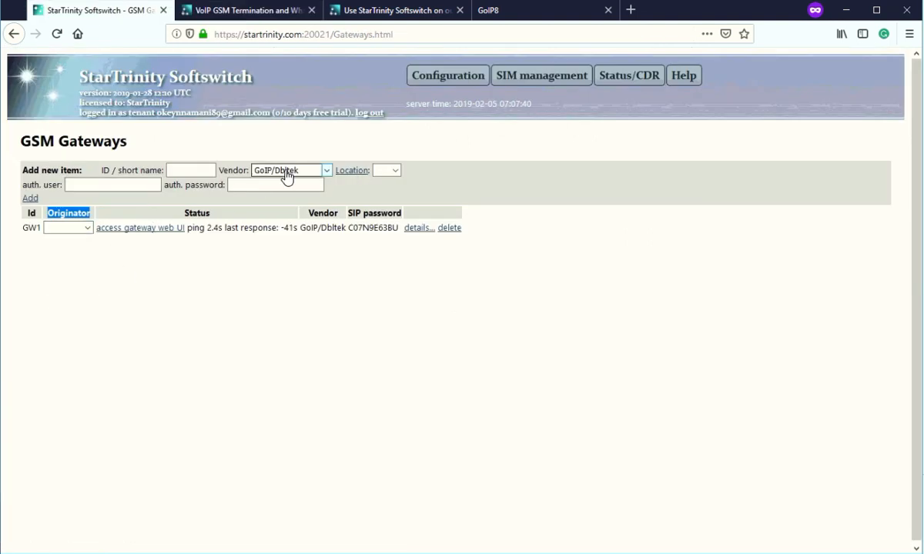
Enter gateway ID gw2 with location 1st and submit it.
left_click(177, 171)
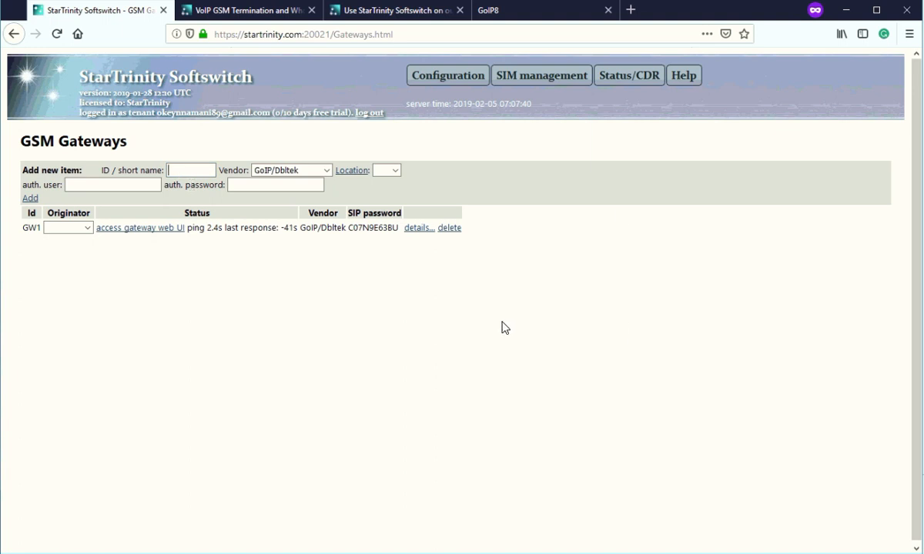
left_click(144, 184)
left_click(177, 170)
left_click(151, 185)
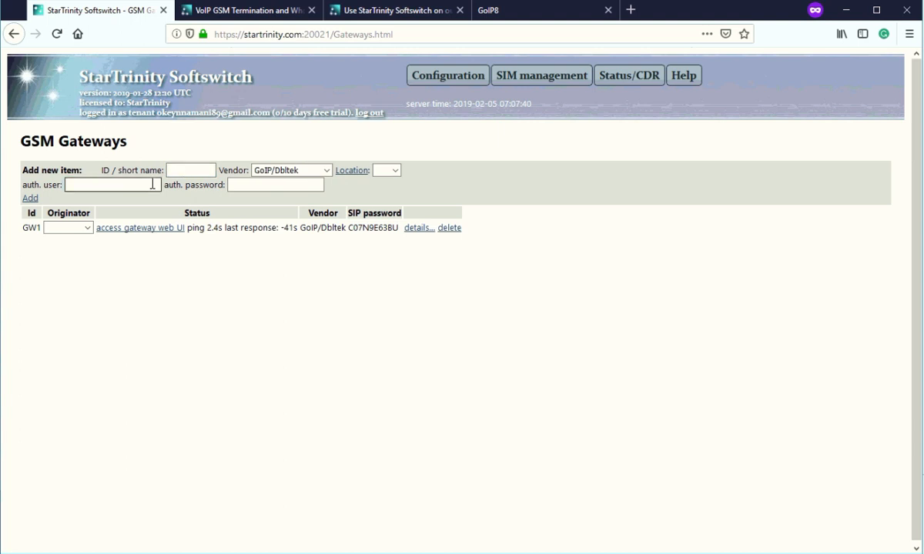
left_click(197, 172)
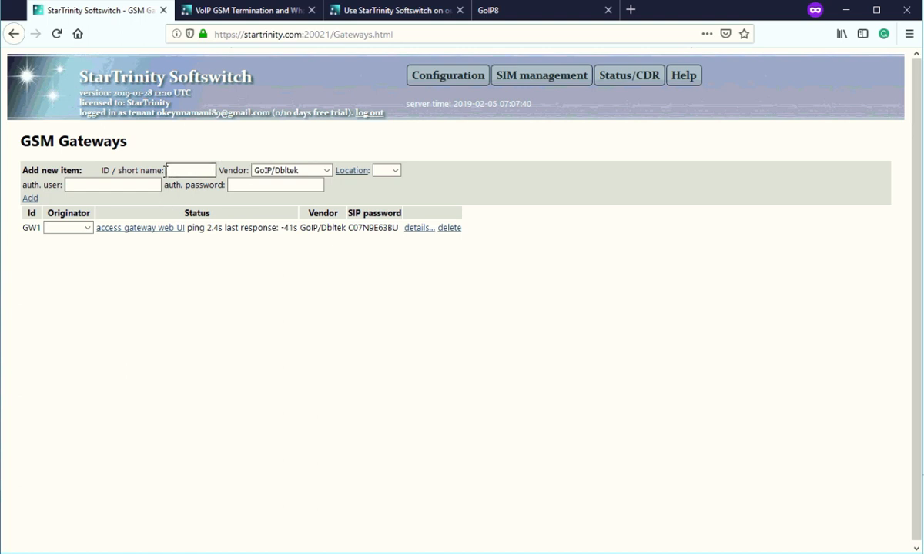
type("gw2")
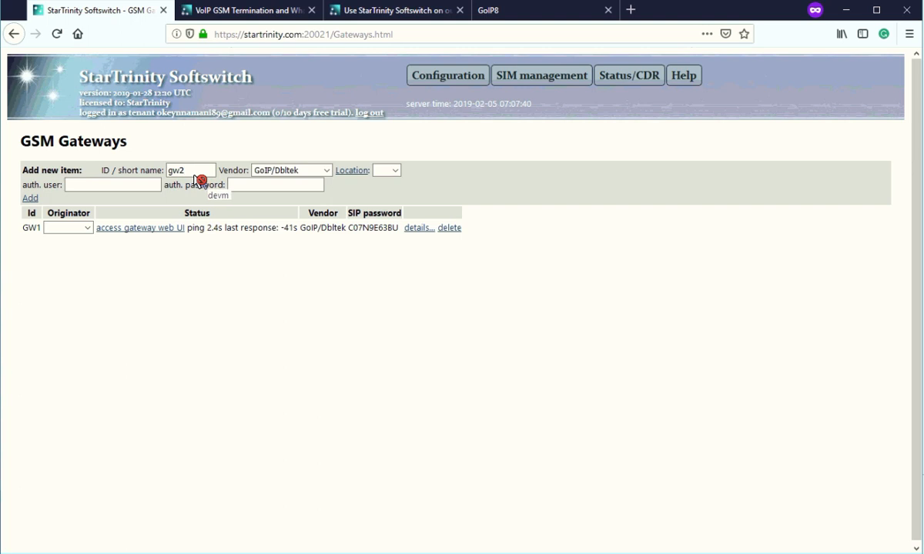
left_click(394, 171)
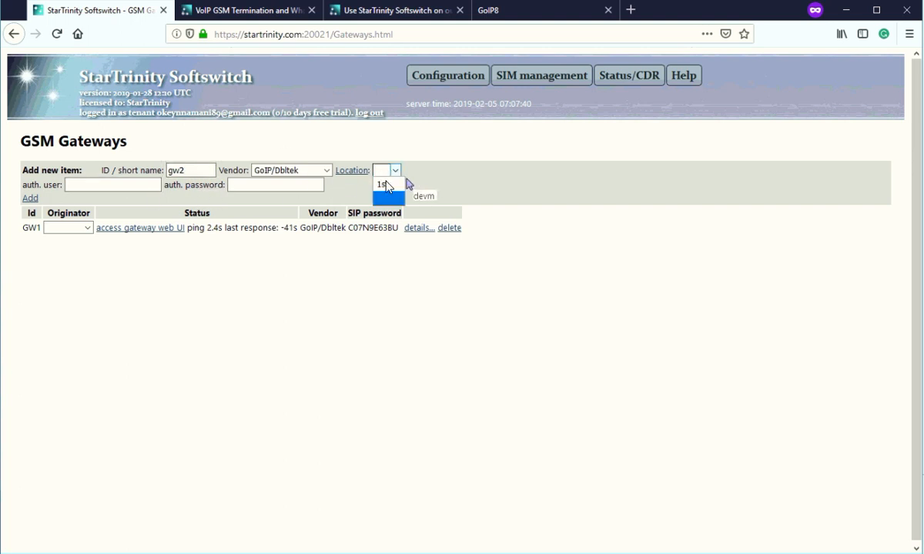
left_click(381, 182)
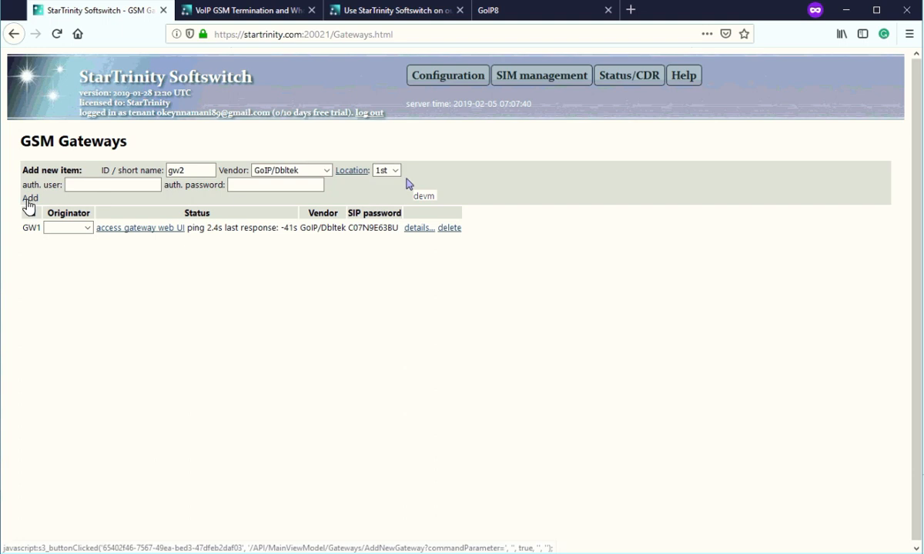
left_click(29, 200)
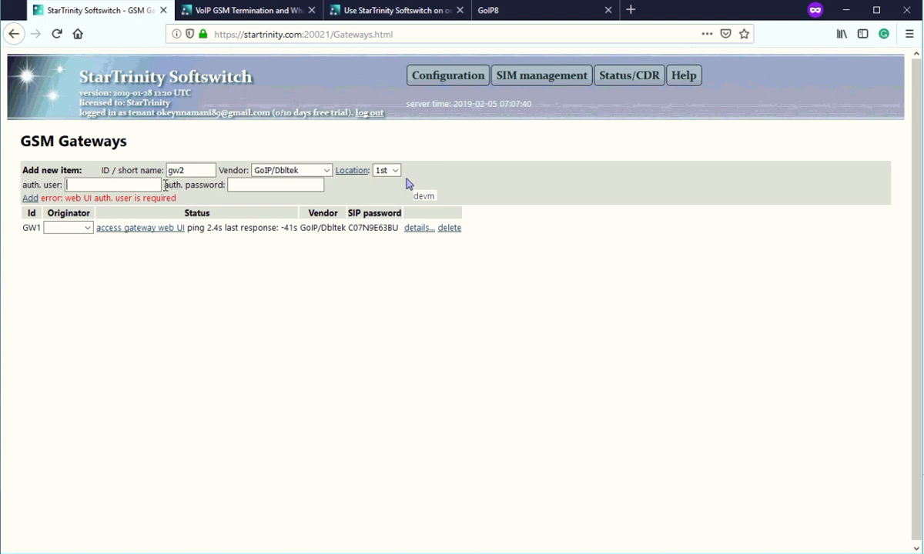
Fill in auth. user admin1 and the auth. password, then submit gw2 again.
left_click_drag(162, 185, 225, 185)
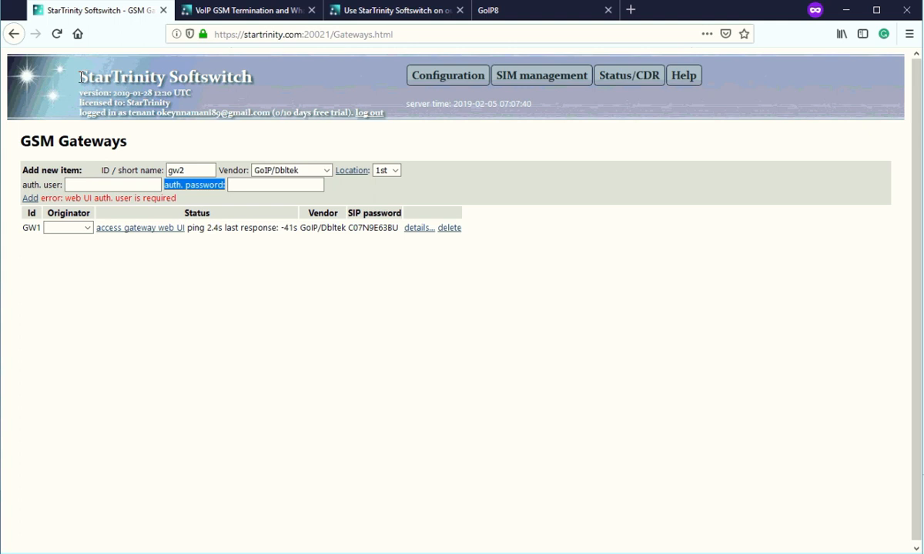
left_click(87, 184)
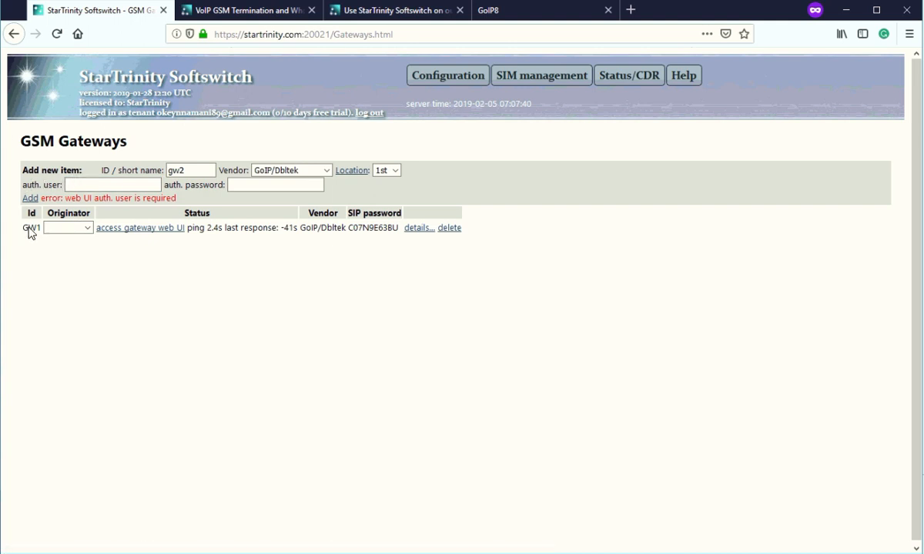
left_click_drag(24, 226, 43, 230)
left_click(86, 186)
type("admi")
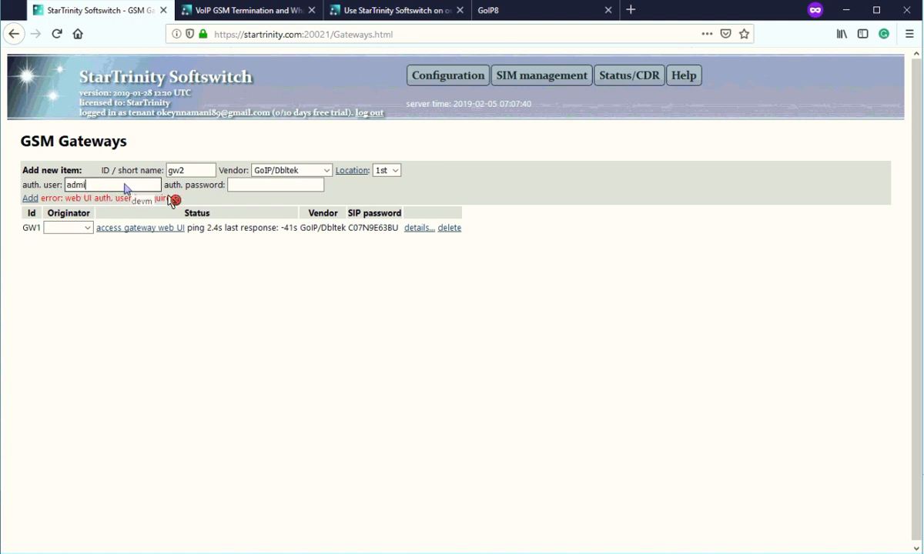
type("n1")
left_click(244, 188)
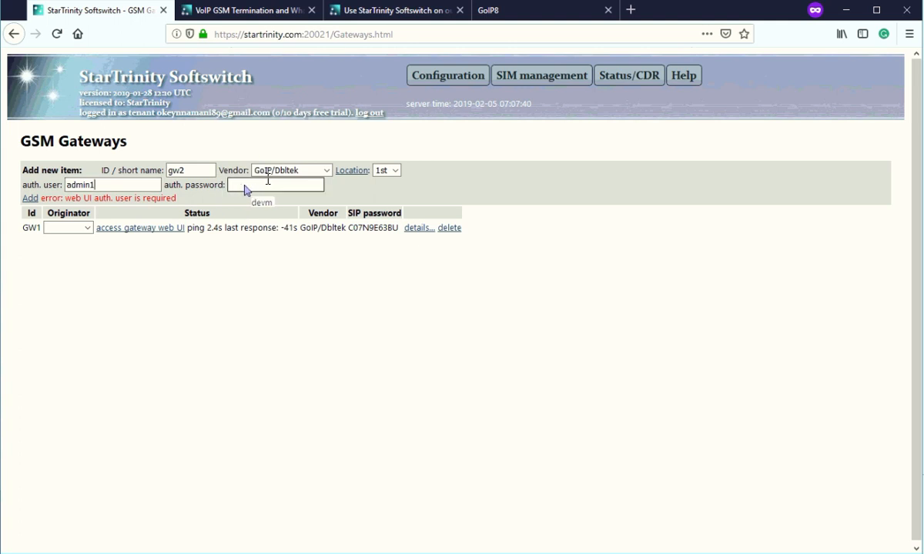
type("12")
key("BackSpace")
key("BackSpace")
left_click(254, 190)
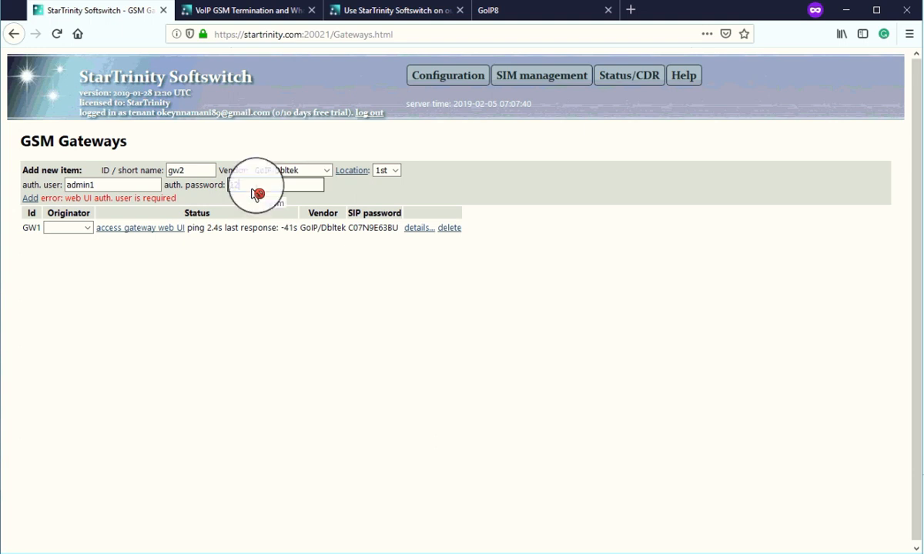
type("1234")
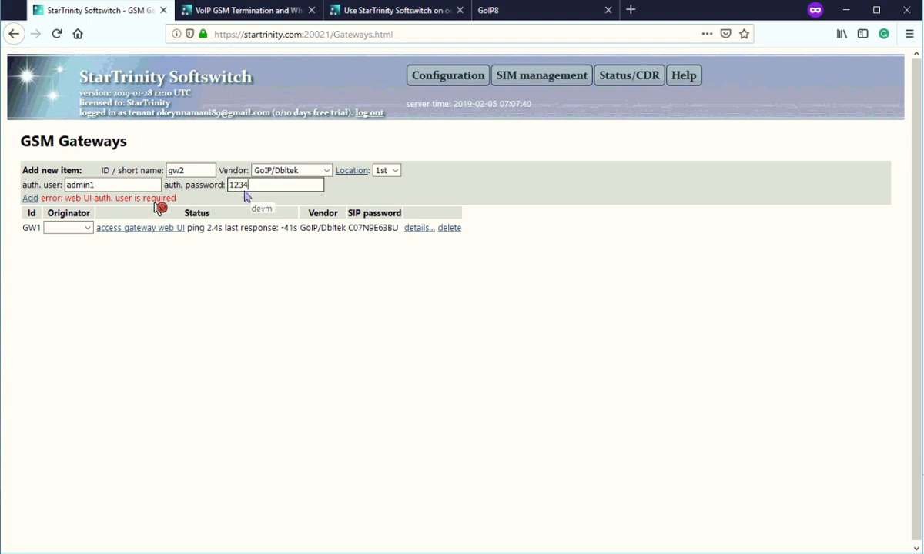
left_click(30, 198)
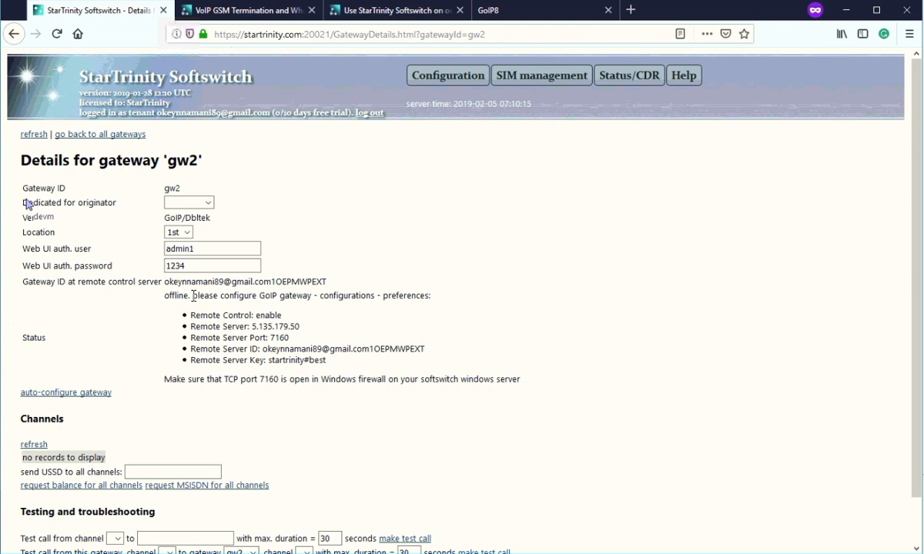
Review gw2's configuration instructions and remote server IP 5.135.179.50.
left_click_drag(193, 295, 345, 361)
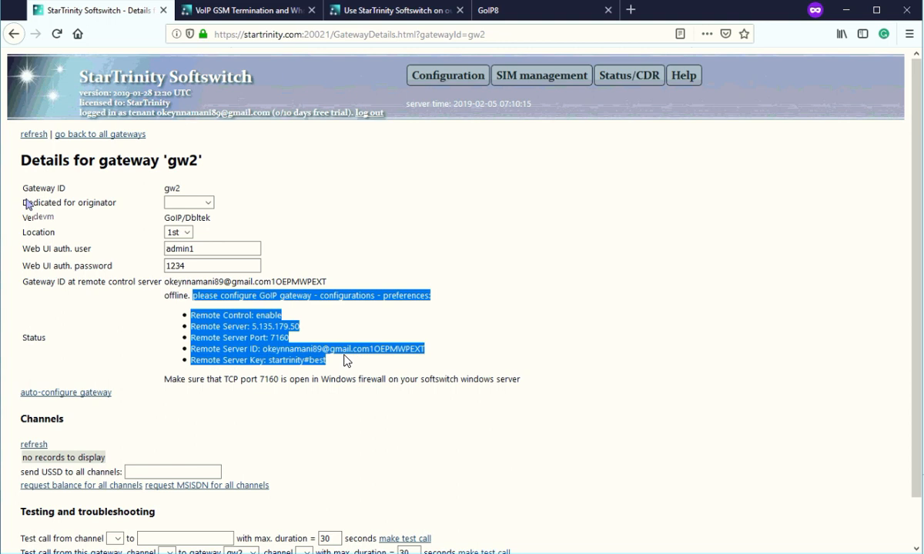
left_click(253, 327)
double_click(292, 327)
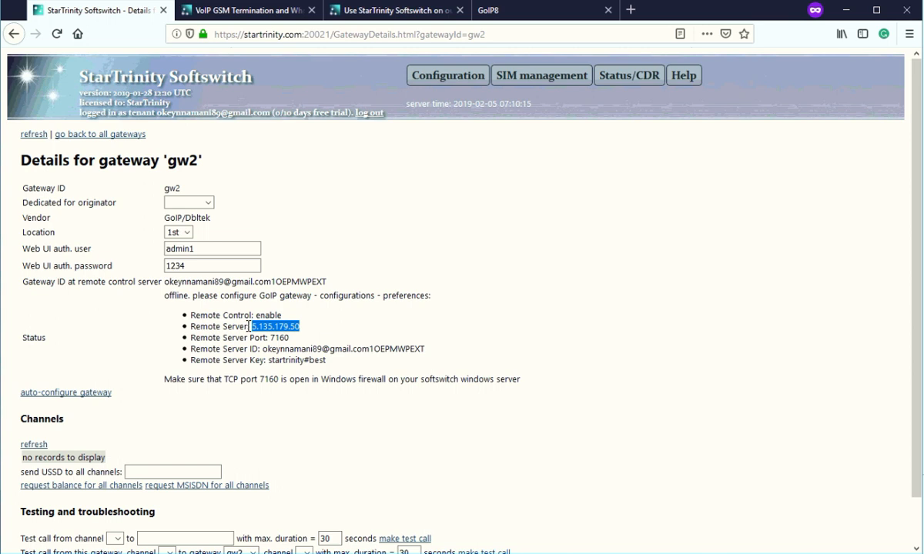
left_click_drag(248, 327, 192, 330)
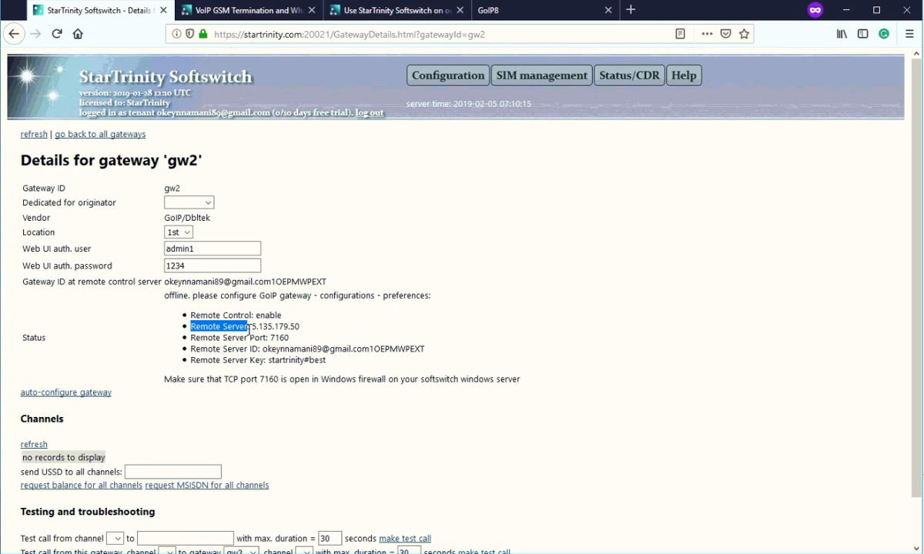
left_click(332, 363)
Review the remote-control settings and TCP port 7160 note, then go back to all gateways.
left_click_drag(330, 360, 214, 315)
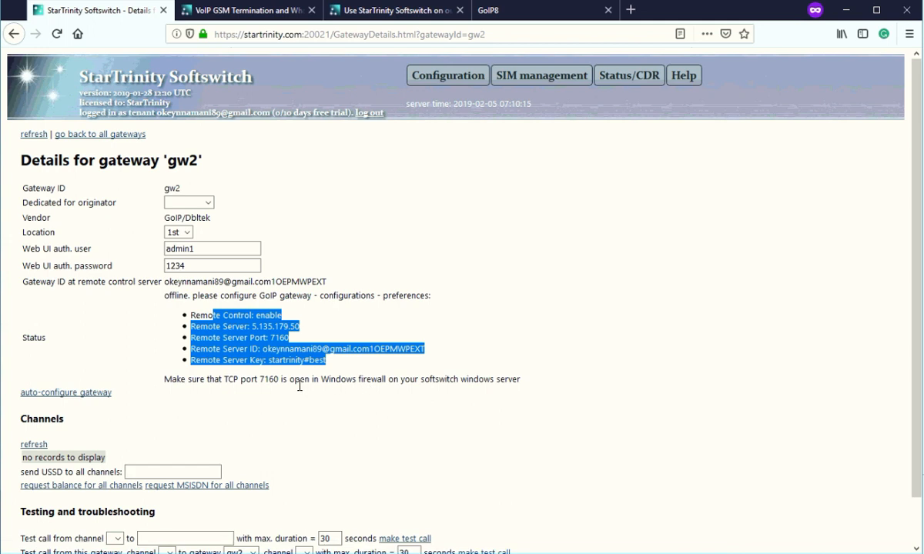
left_click_drag(289, 379, 164, 379)
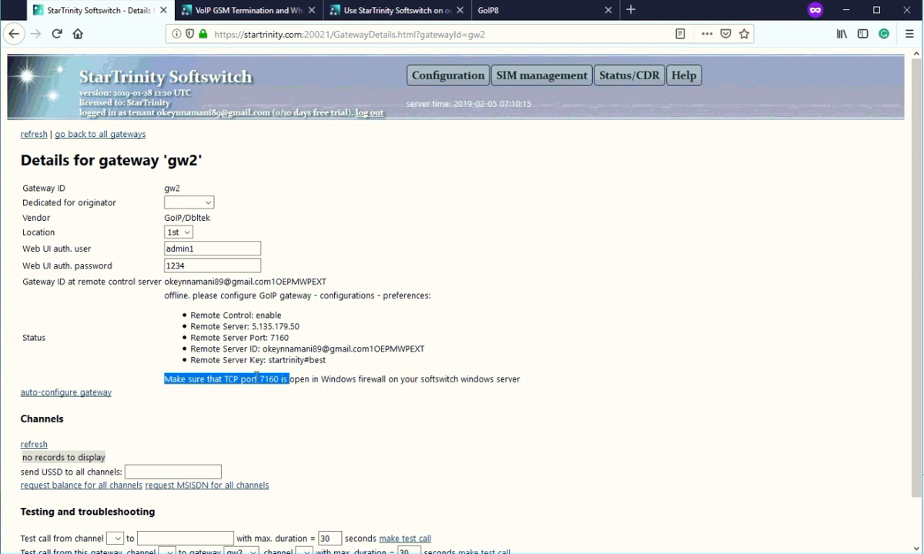
left_click(311, 384)
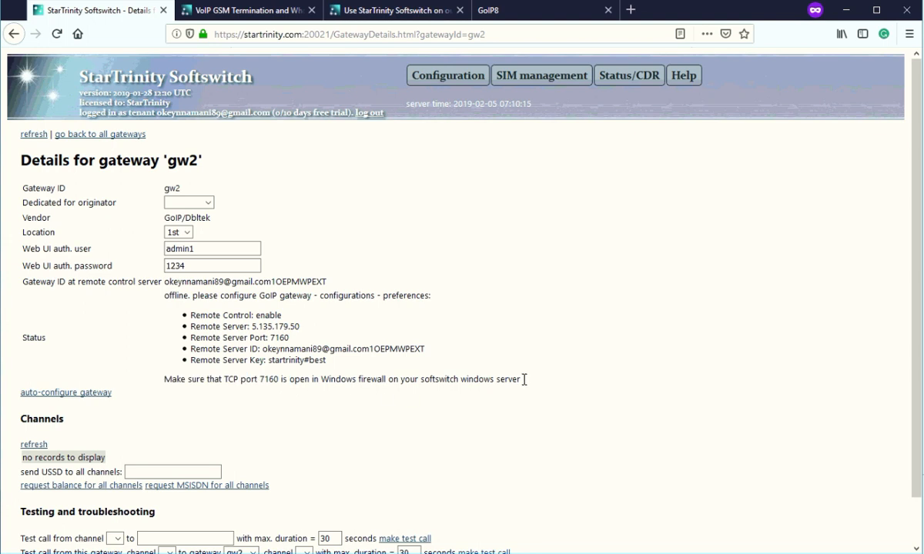
left_click_drag(164, 296, 220, 377)
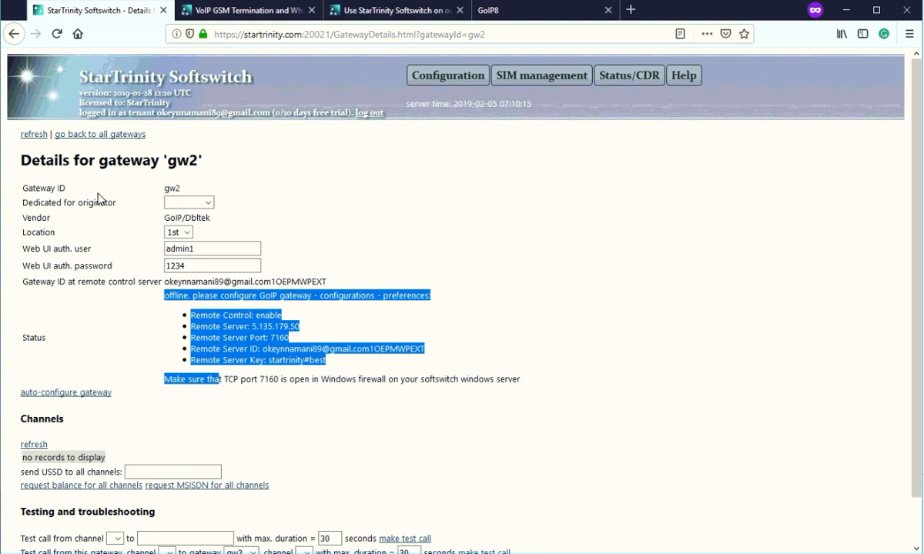
left_click_drag(113, 198, 179, 180)
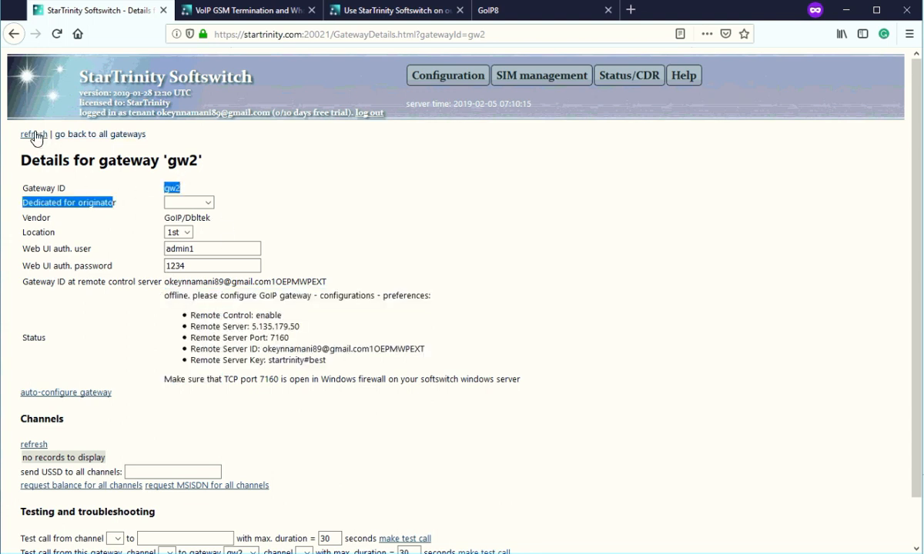
left_click(117, 134)
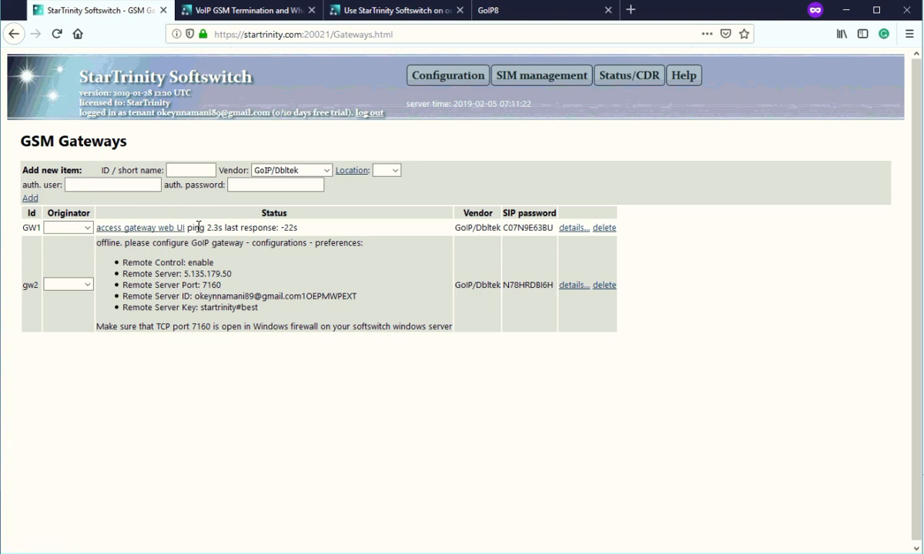
Check GW1's ping time and last response, then open its details in a new tab.
left_click_drag(187, 227, 237, 227)
left_click_drag(298, 227, 239, 226)
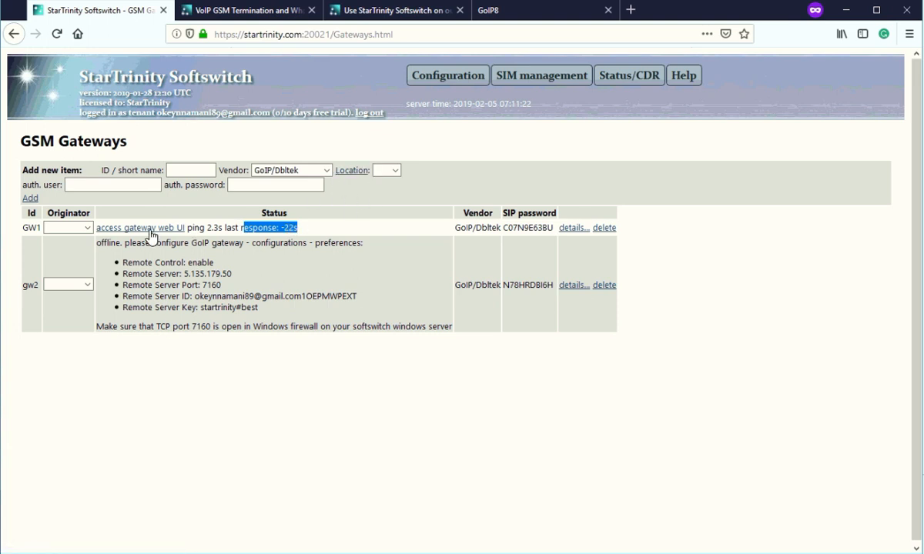
right_click(576, 231)
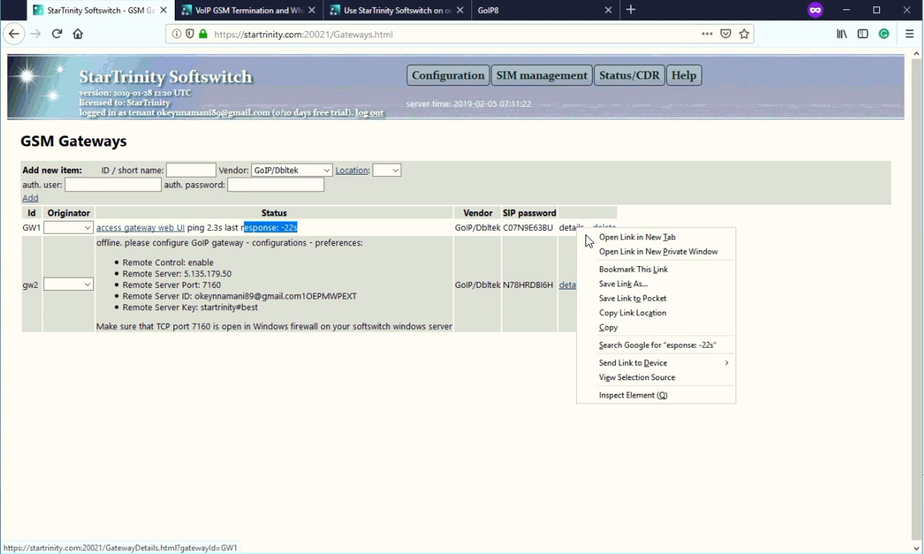
left_click(609, 223)
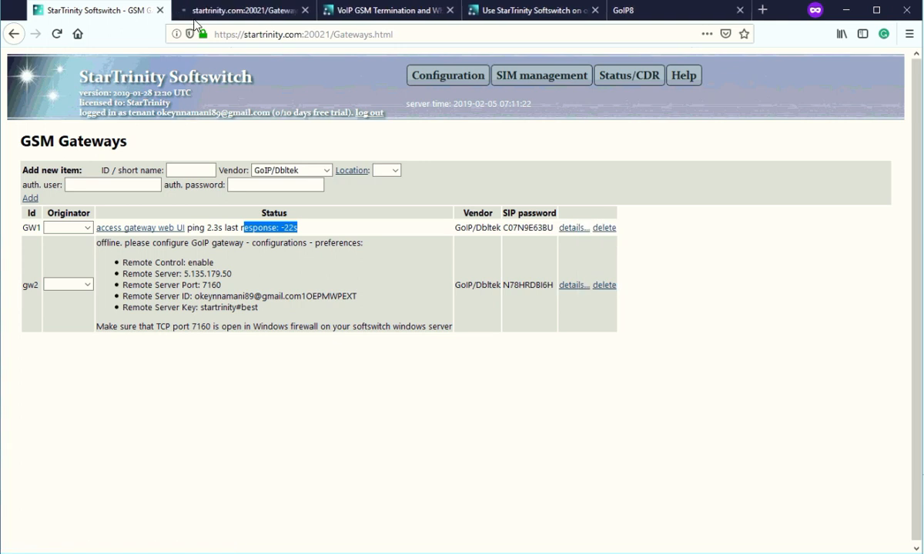
Review GW1's channel rows and last response time, then go to the setup guide.
left_click(236, 13)
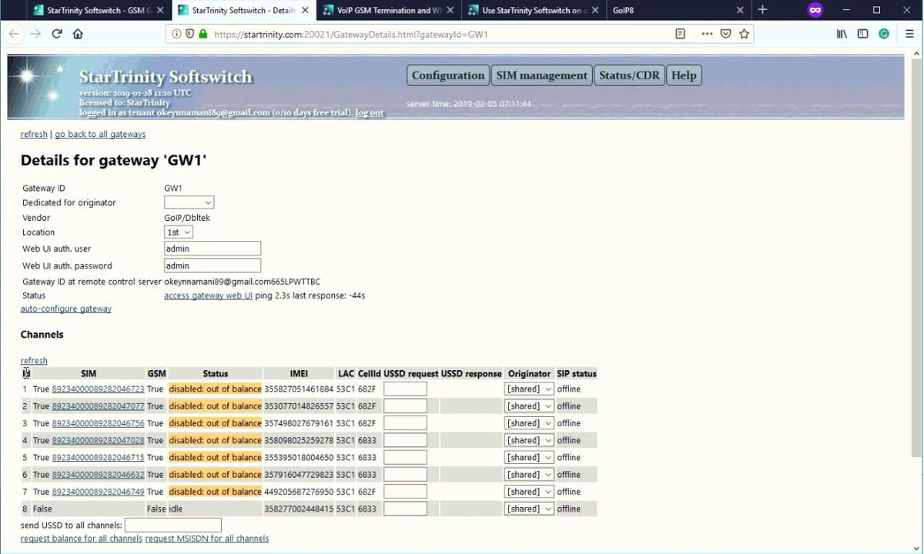
left_click_drag(28, 377, 213, 512)
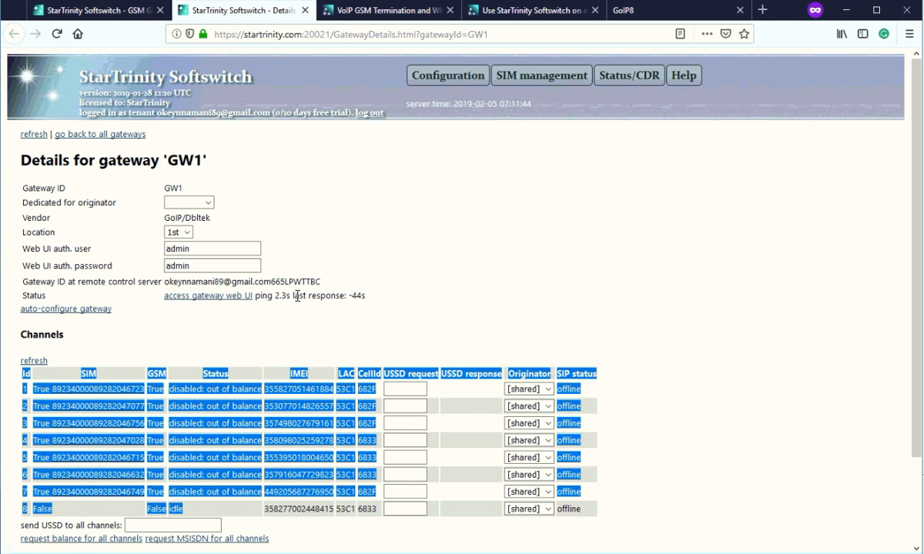
left_click_drag(275, 298, 340, 297)
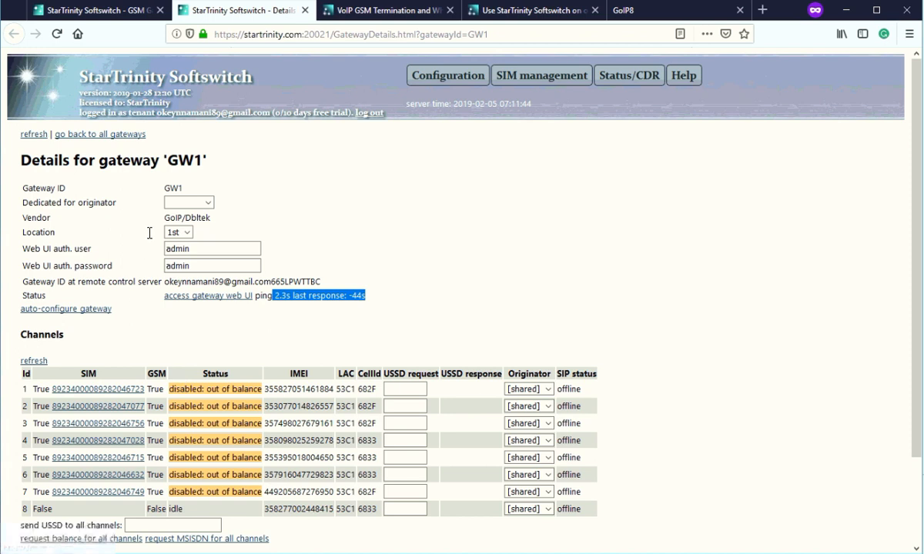
left_click(376, 11)
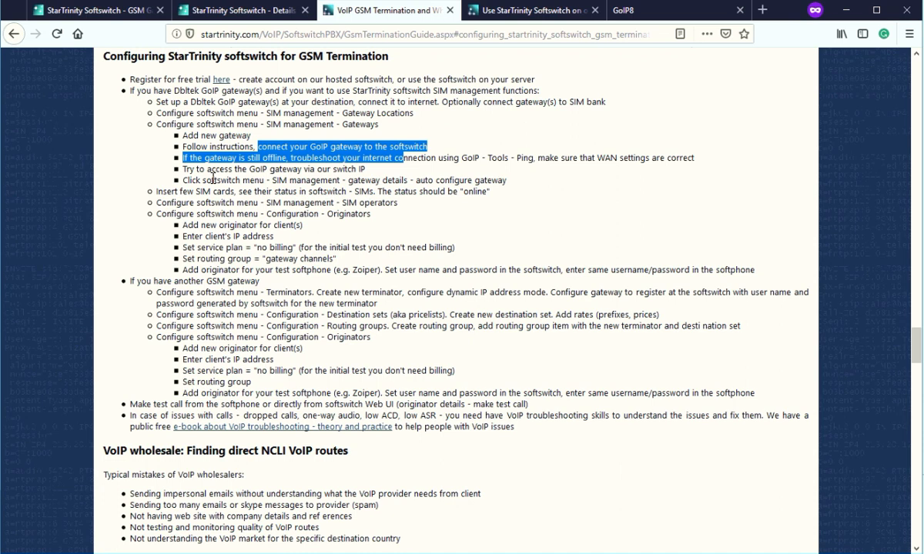
Open GW1's 'access gateway web UI' link in a new tab and switch to it.
left_click_drag(185, 170, 367, 169)
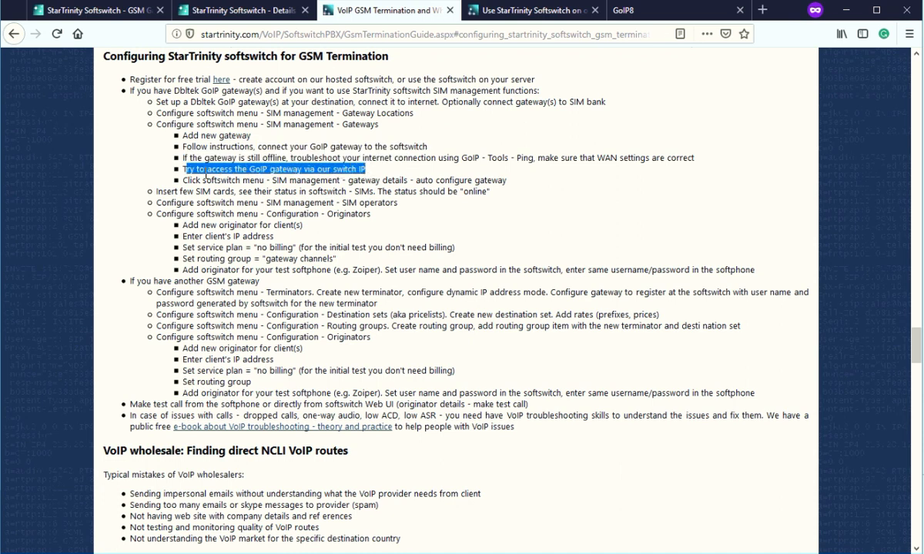
left_click(235, 10)
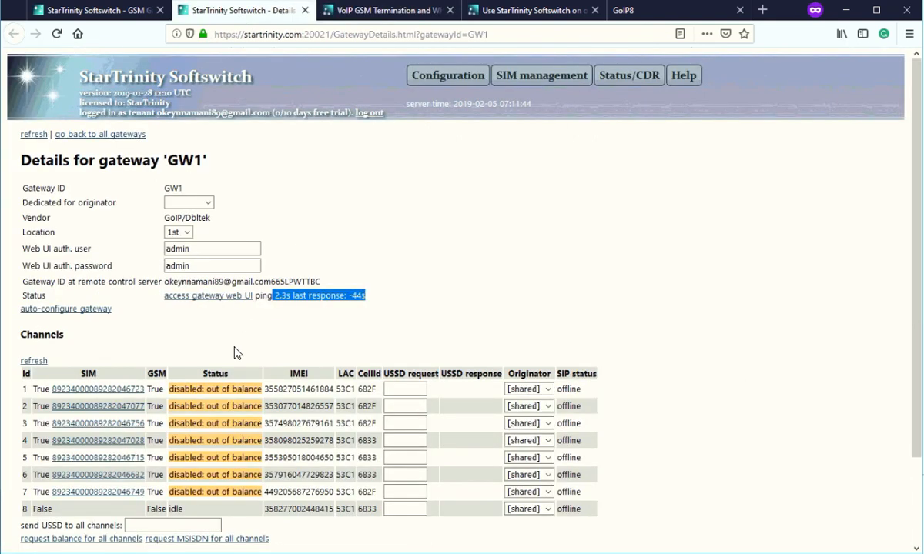
left_click(215, 312)
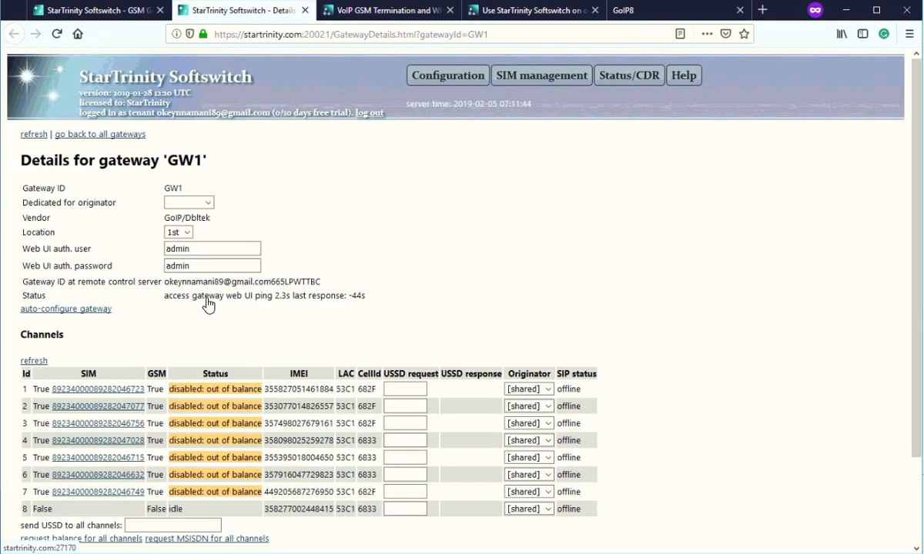
right_click(208, 299)
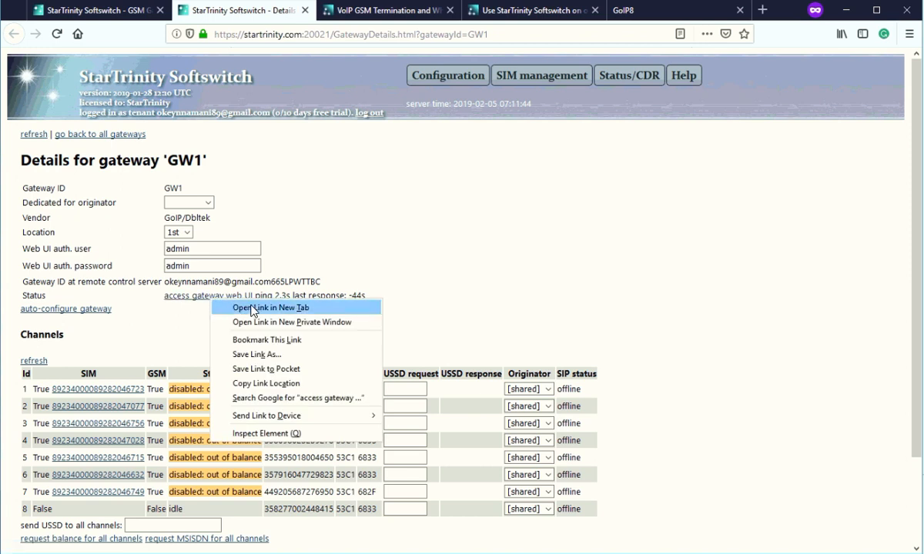
left_click(249, 308)
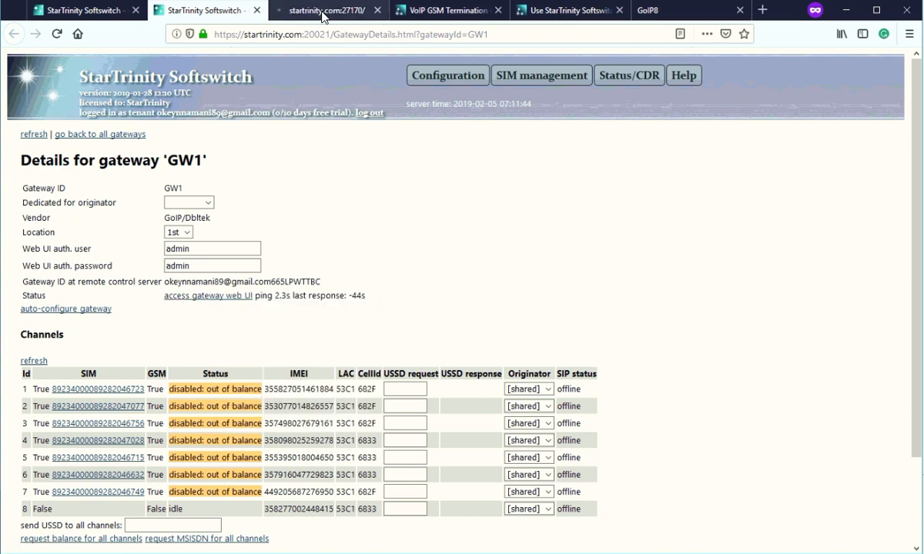
left_click(324, 16)
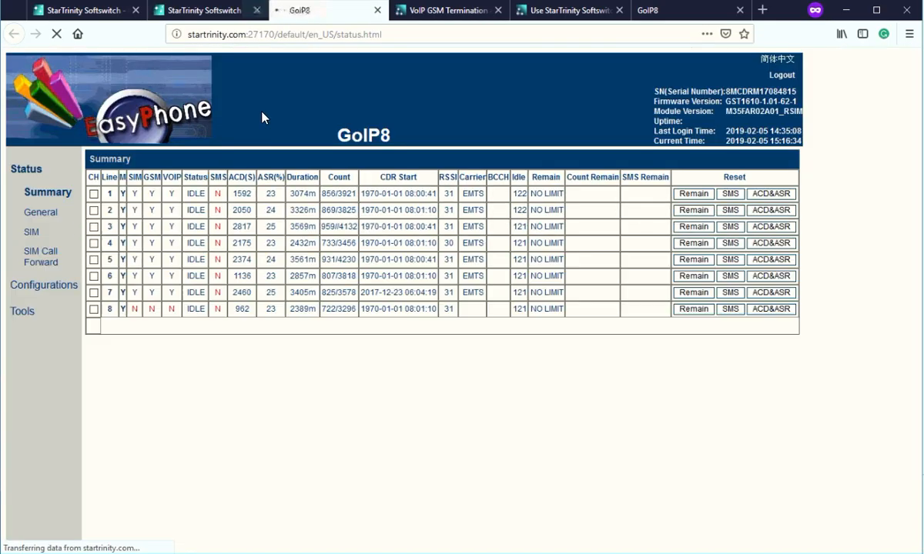
Inspect the GoIP8 web UI address for the startrinity.com host and port 27170, then return to GW1 details.
left_click(208, 34)
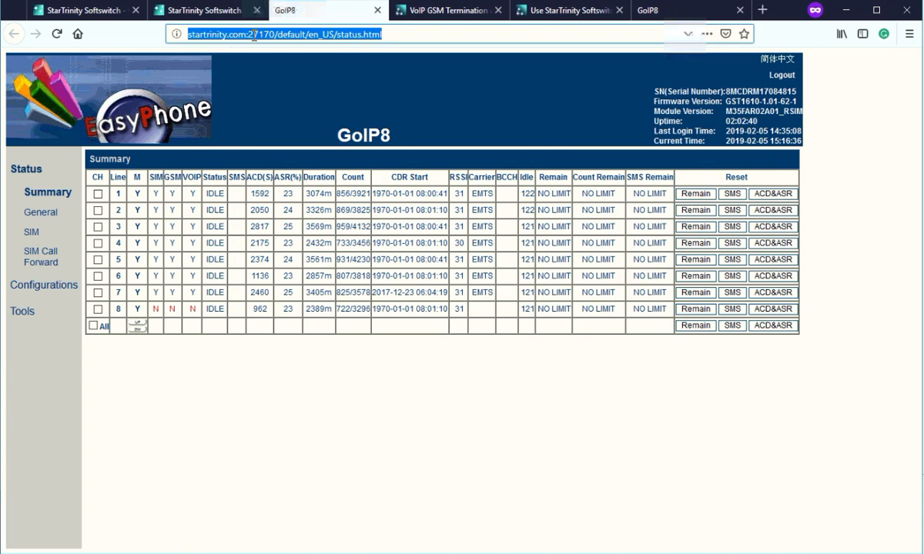
left_click(254, 33)
left_click_drag(245, 34, 194, 38)
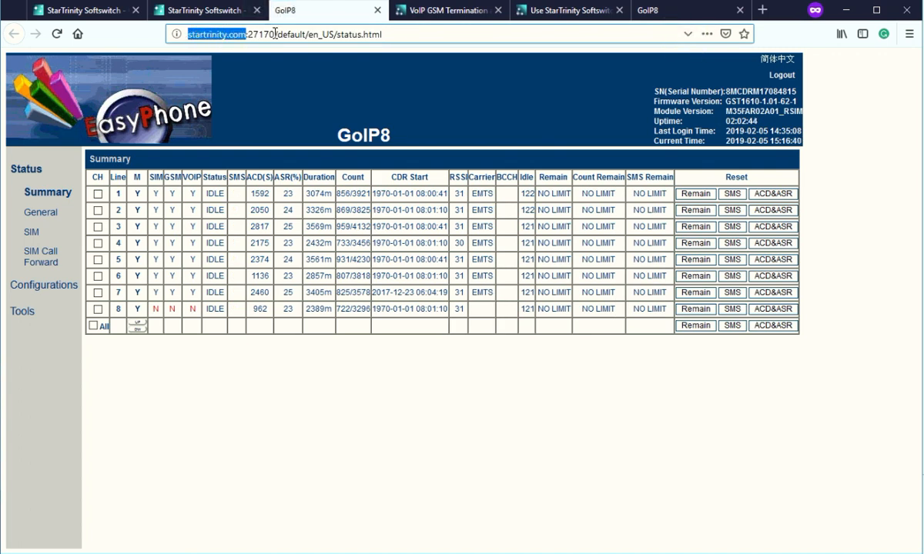
left_click_drag(274, 34, 252, 35)
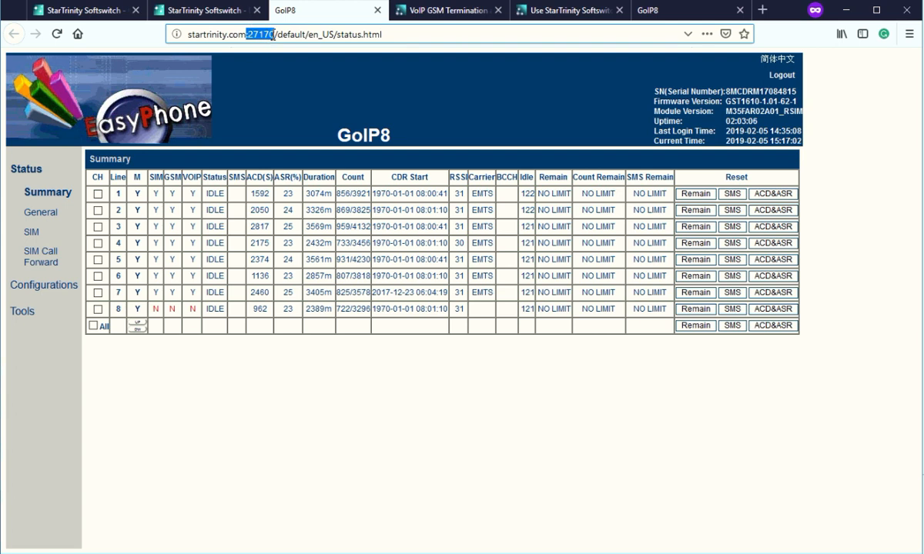
left_click(253, 35)
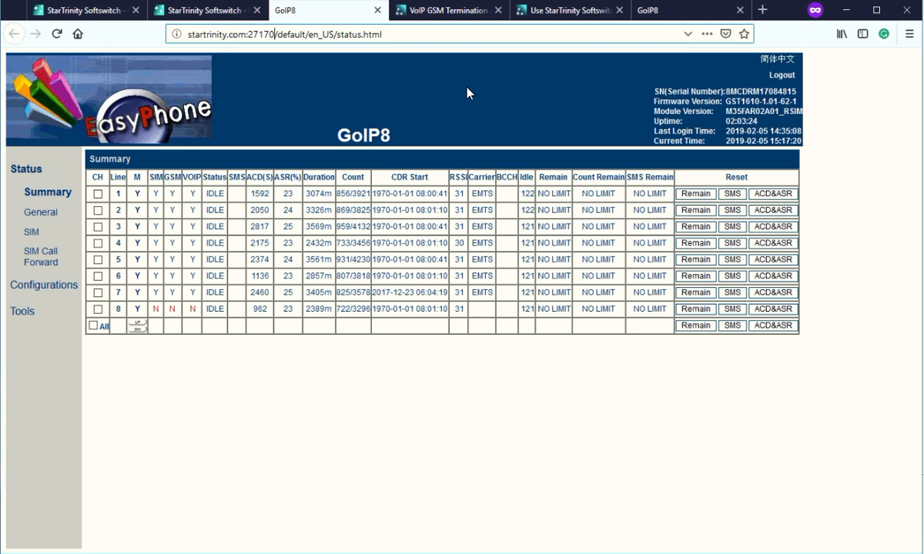
left_click(202, 14)
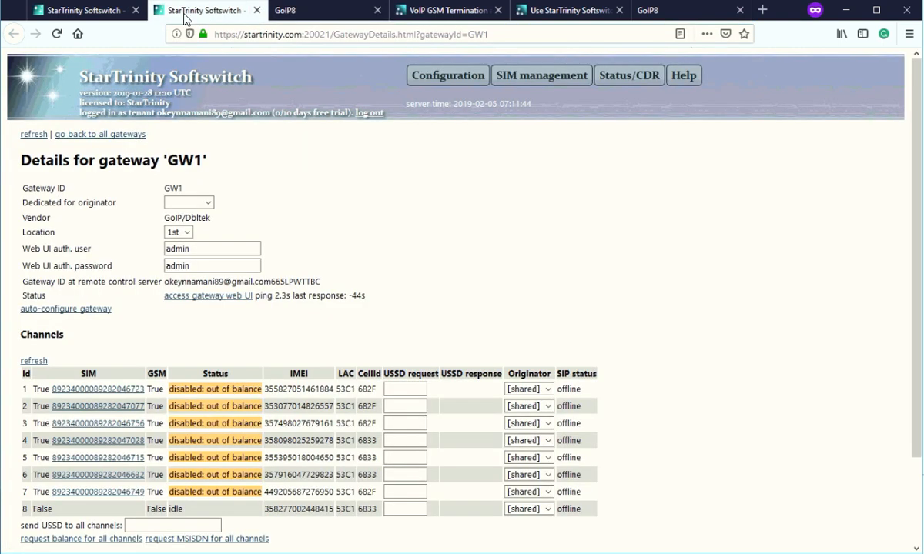
left_click(80, 13)
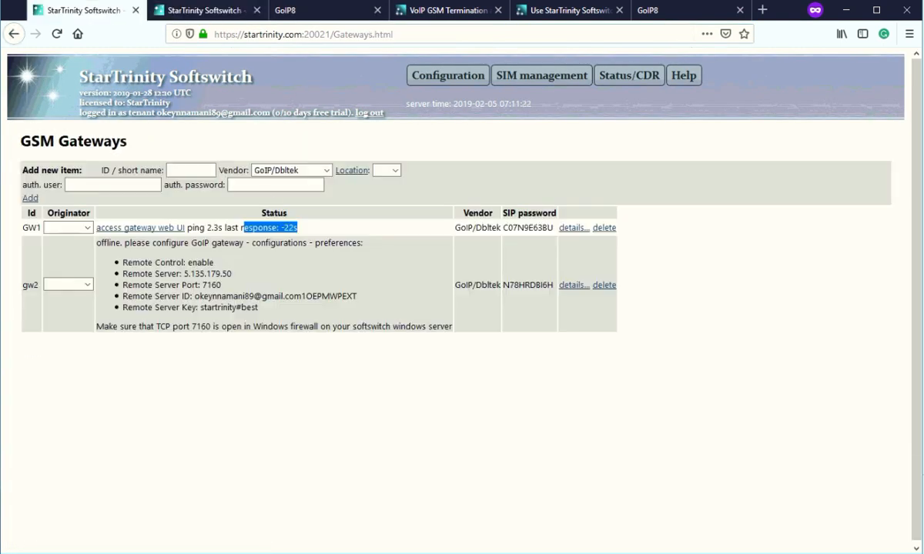
left_click(402, 11)
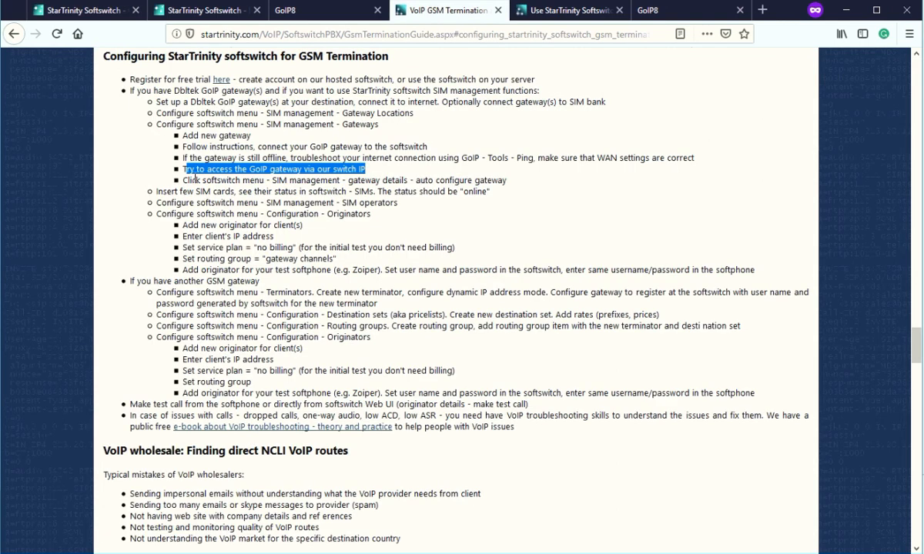
left_click_drag(184, 181, 513, 179)
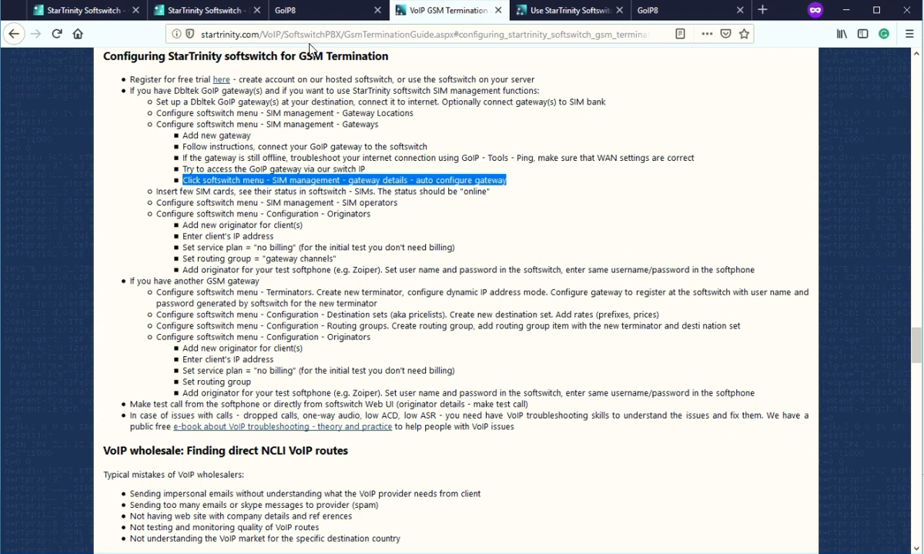
left_click(218, 22)
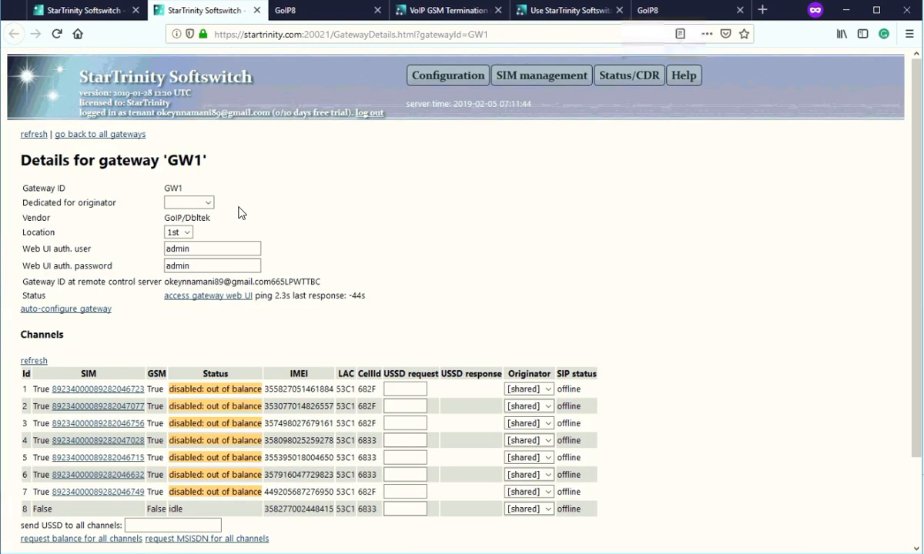
left_click_drag(125, 312, 21, 322)
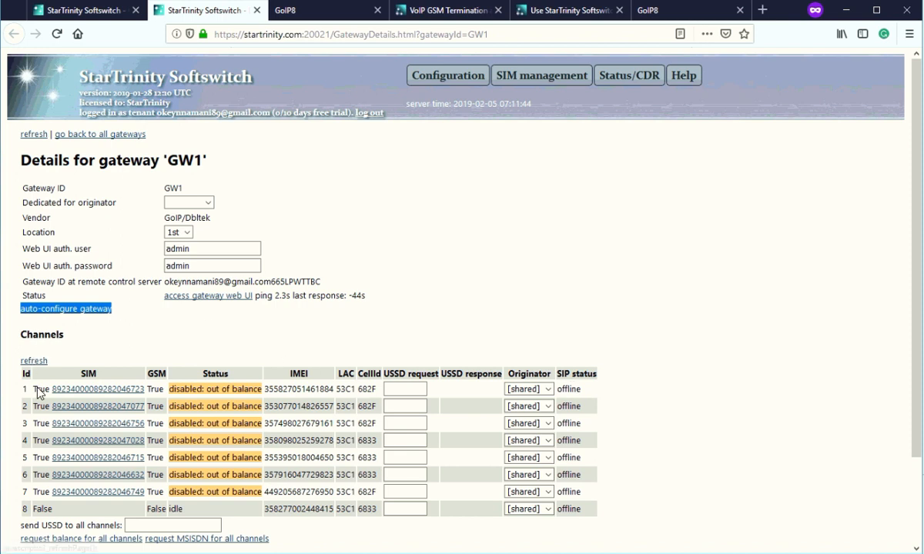
left_click(295, 15)
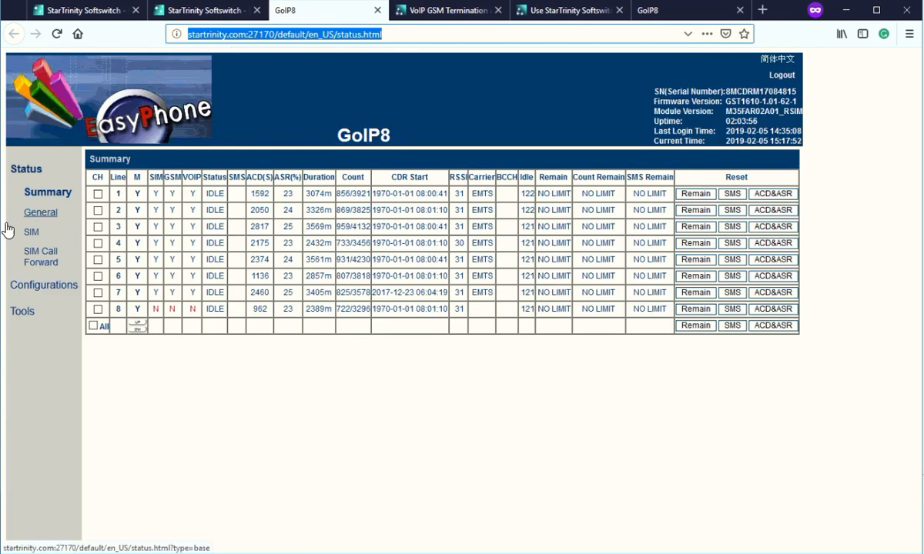
Open the GoIP8 Preferences configuration, then the Basic VoIP SIP settings.
left_click(42, 291)
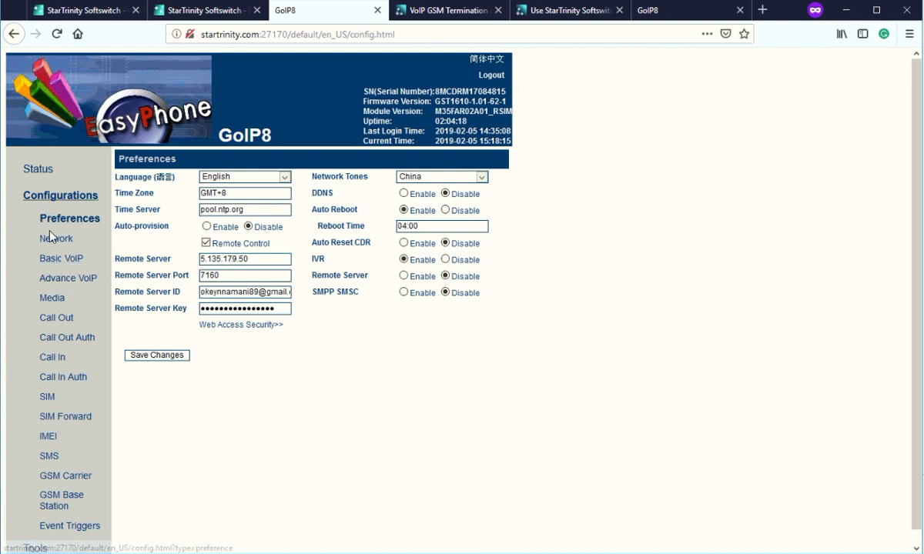
left_click(54, 264)
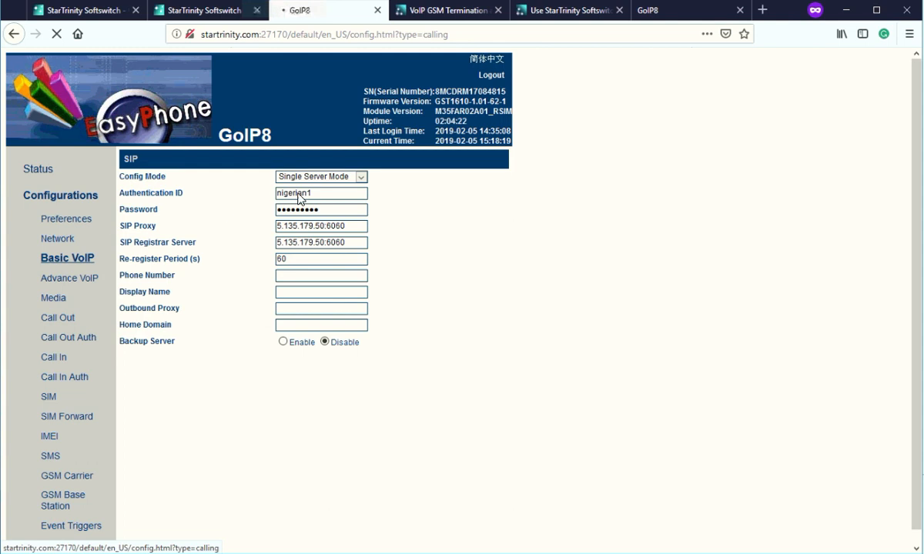
Confirm the GoIP8 SIP proxy reads 5.135.179.50:6060, then return to GW1's softswitch details.
left_click(351, 226)
left_click_drag(344, 226, 297, 226)
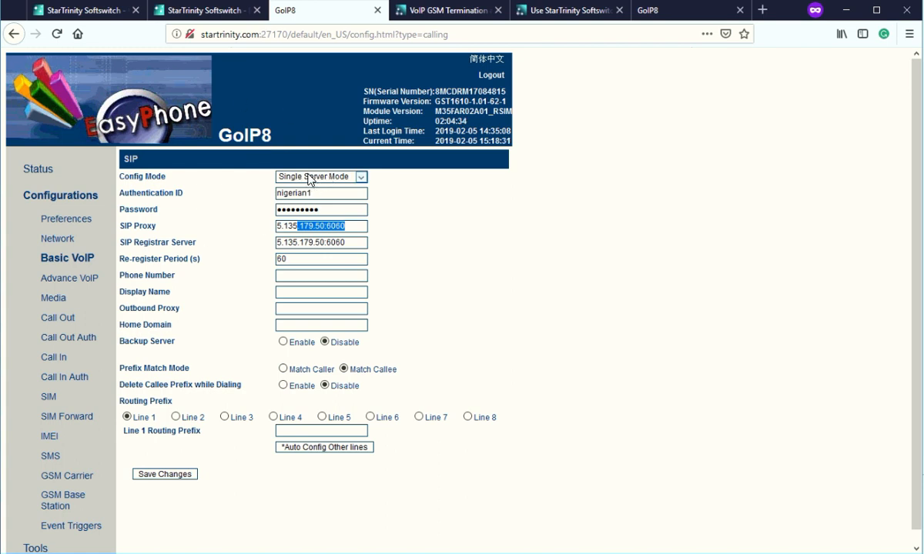
left_click(191, 11)
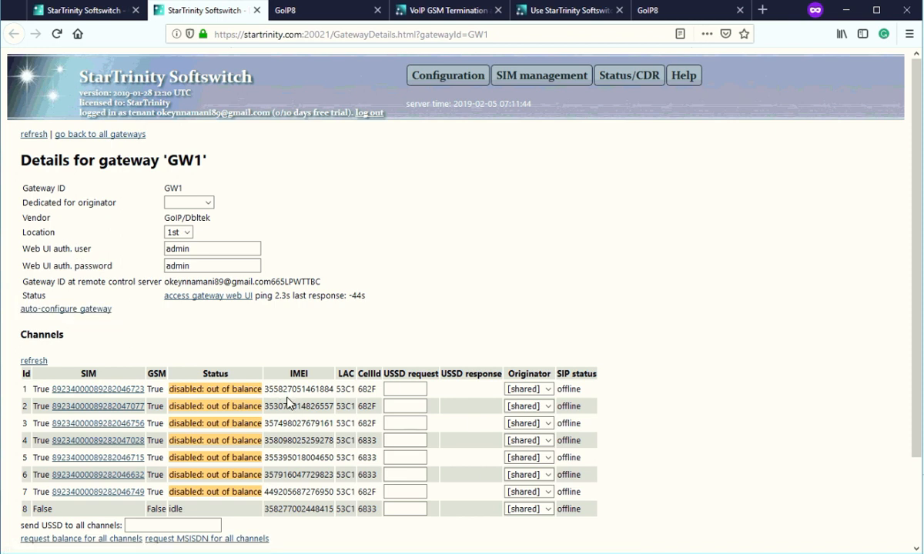
After checking GW1's channel rows and ping status, reload and auto-configure gateway GW1.
left_click_drag(341, 389, 346, 390)
left_click_drag(357, 442, 576, 390)
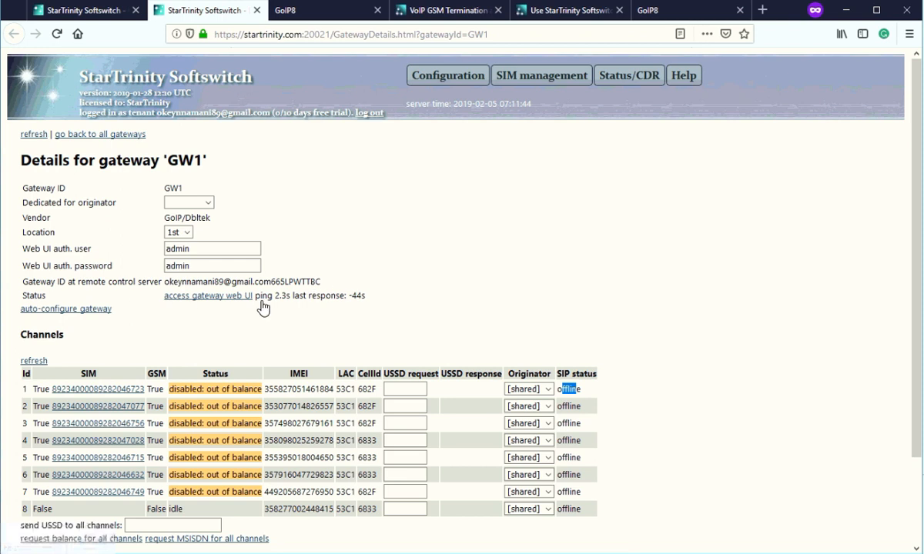
left_click_drag(256, 296, 339, 297)
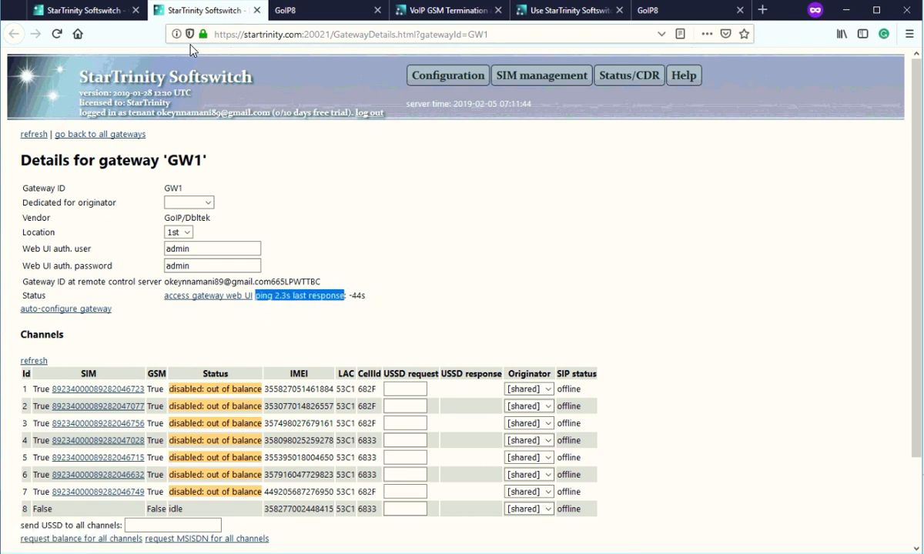
left_click(56, 34)
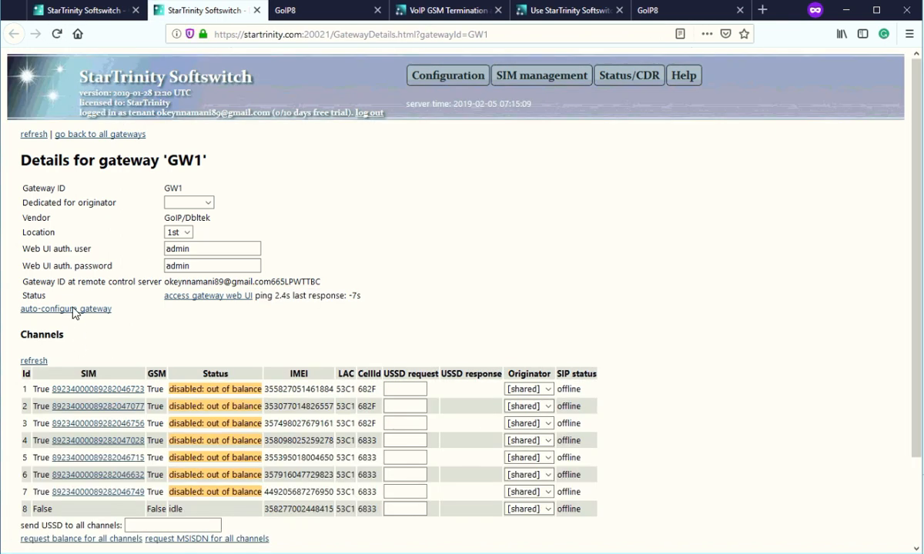
left_click(75, 312)
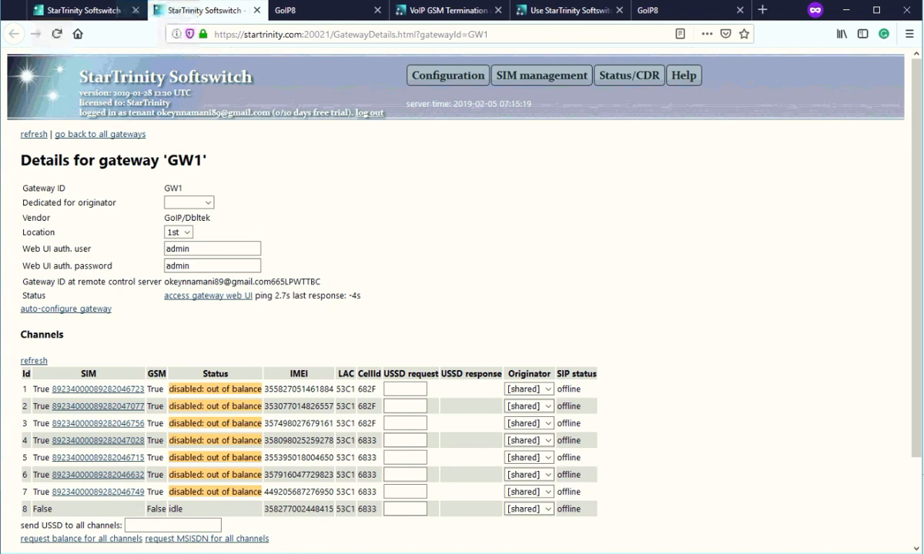
left_click(305, 17)
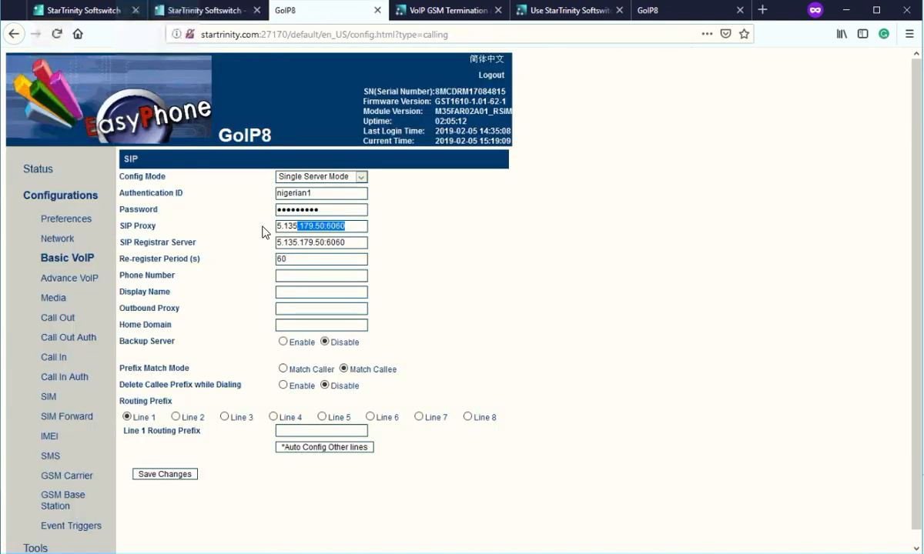
Reload GoIP8 Basic VoIP to verify per-line SIP with Line 1 prefix 101, then return to GW1.
left_click(63, 262)
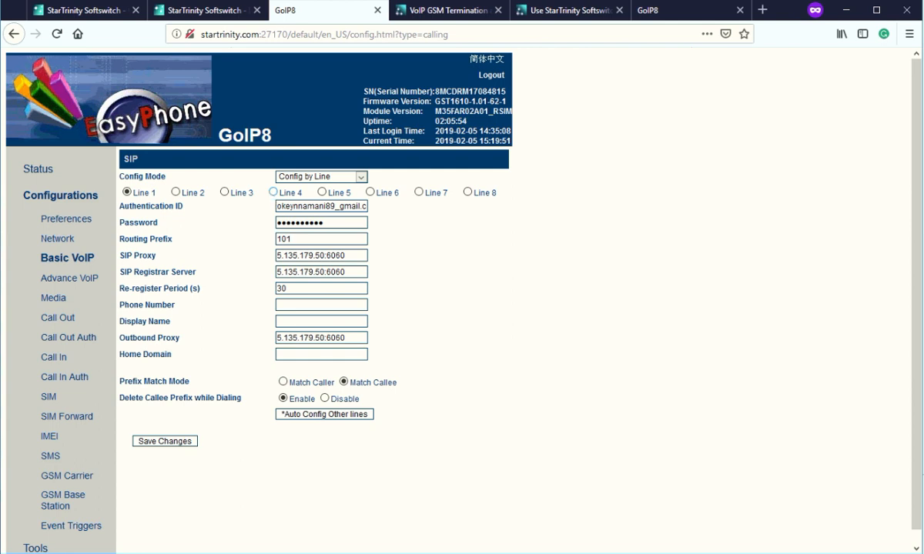
left_click(217, 11)
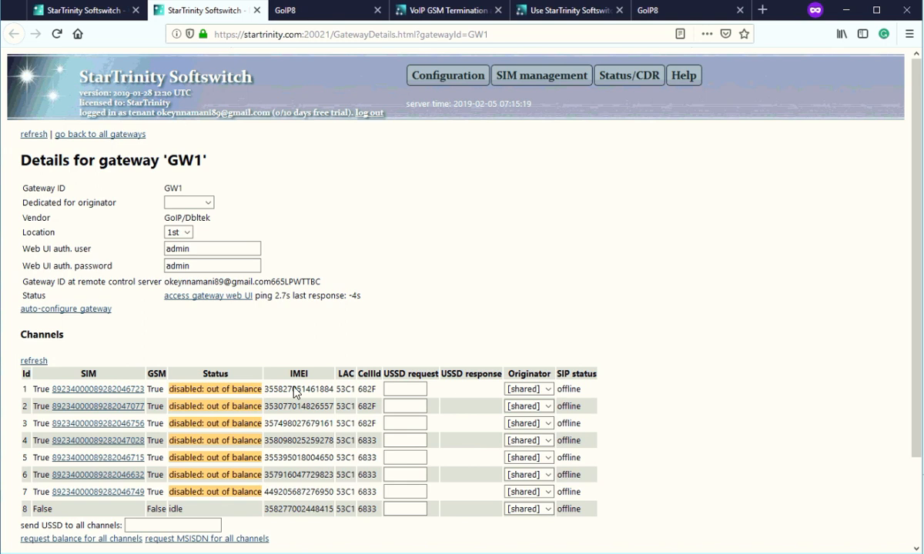
Refresh GW1's channel statuses and confirm channels 1–3 now show SIP online.
left_click_drag(293, 389, 301, 424)
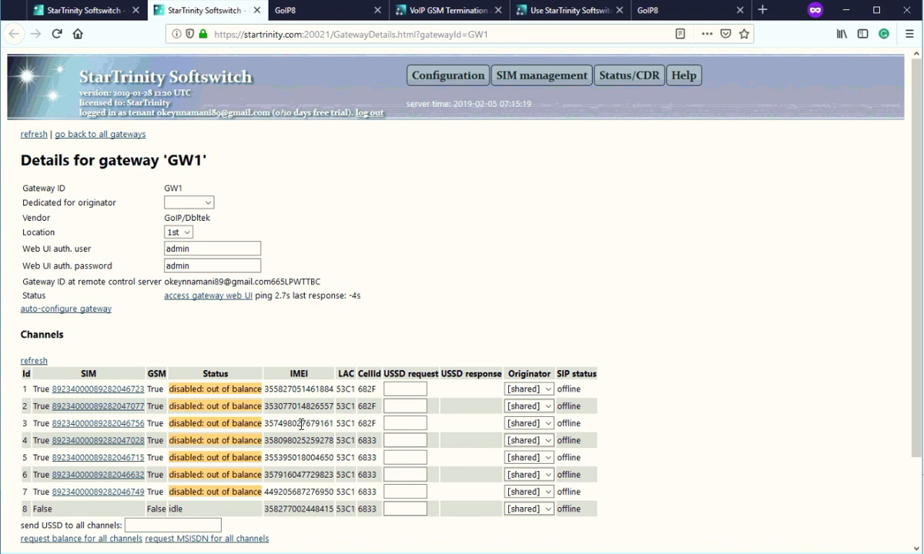
left_click(33, 361)
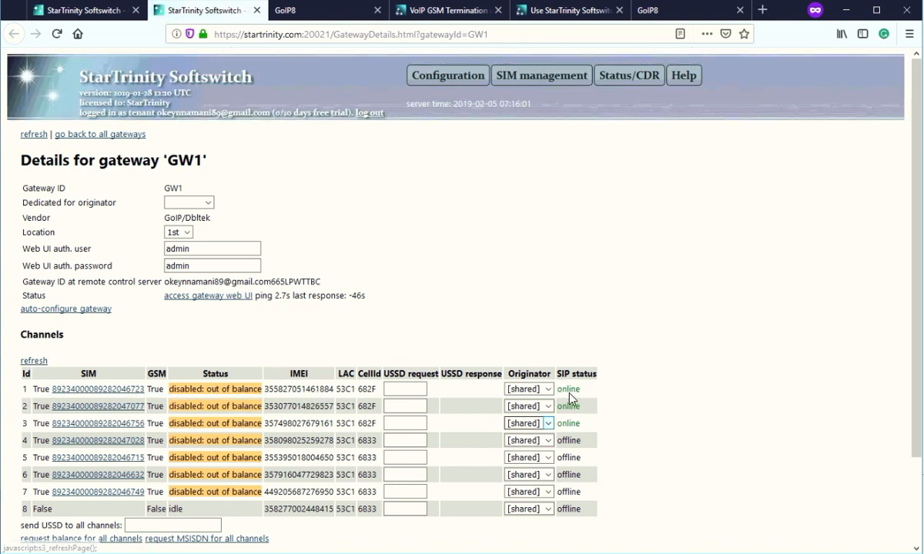
left_click_drag(568, 390, 579, 425)
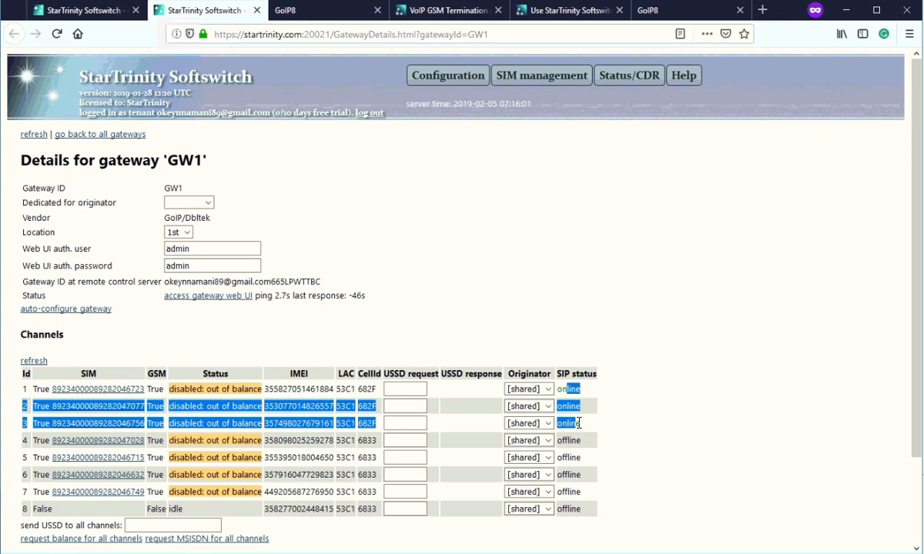
left_click(581, 412)
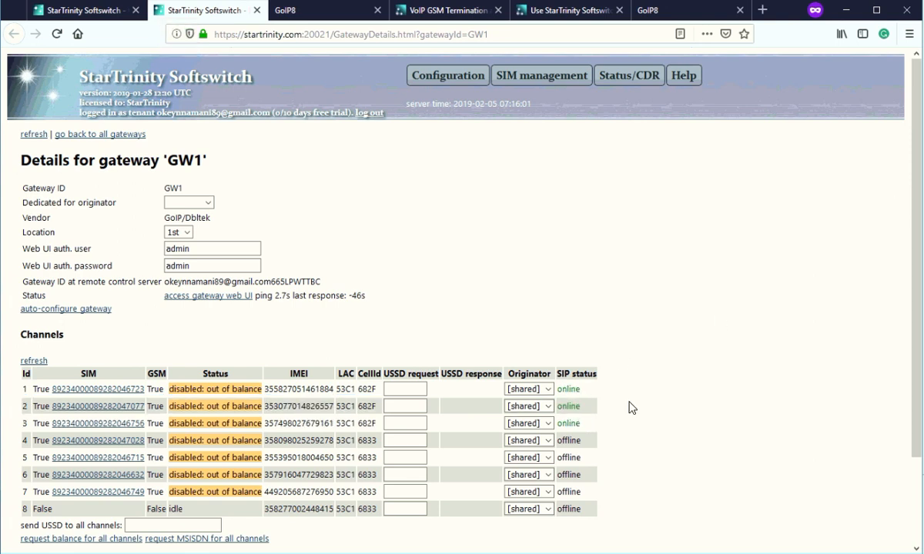
Check channel 1's Originator stays [shared] and reload the list to show channels 1–7 online.
left_click(548, 390)
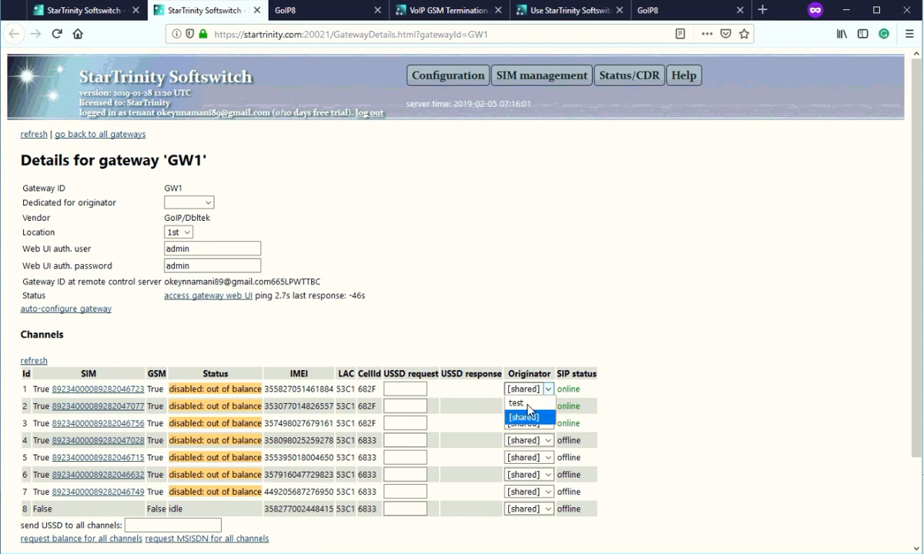
left_click(529, 312)
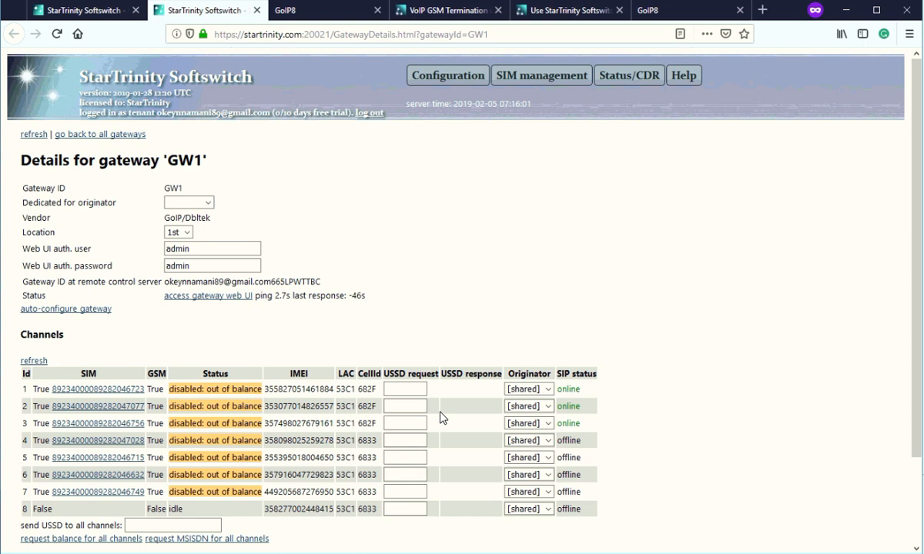
left_click(399, 405)
left_click(33, 363)
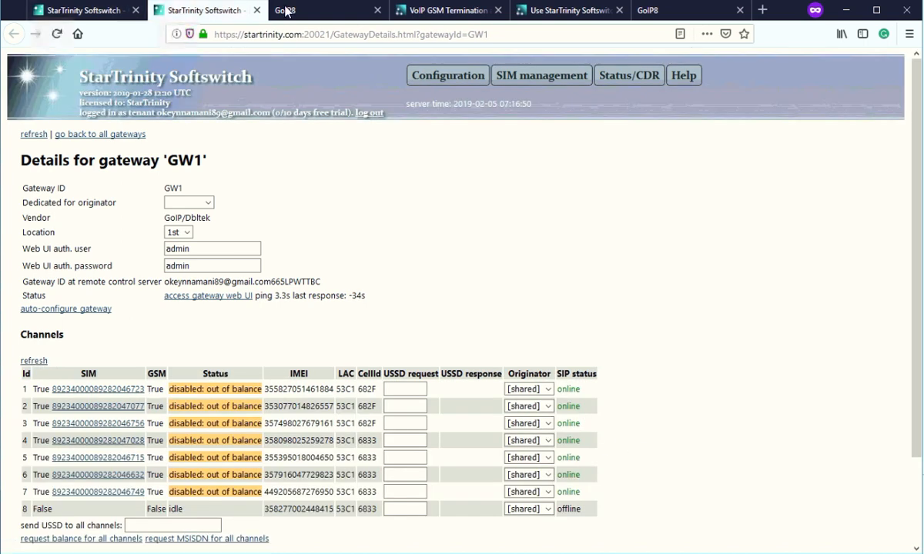
left_click(408, 12)
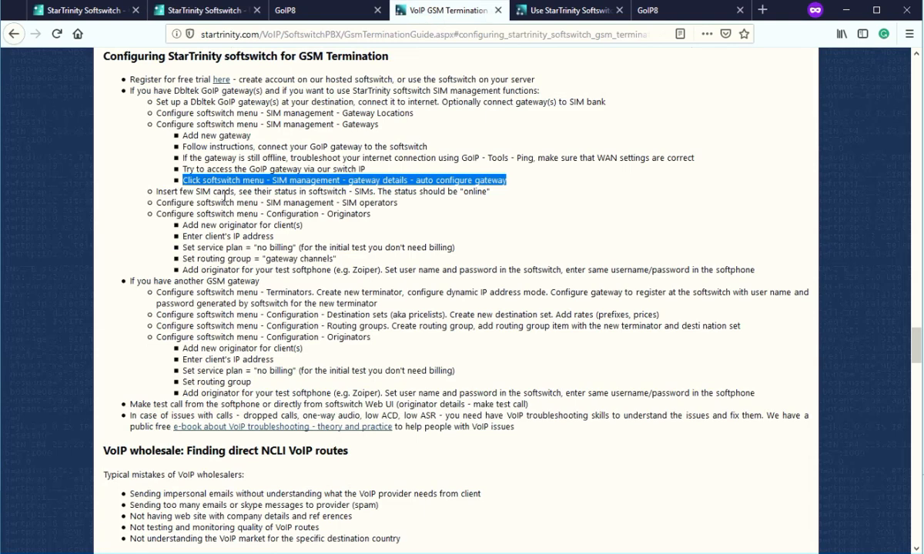
Review the guide's SIM-insertion step and its reference to the softswitch SIMs page.
left_click_drag(159, 191, 293, 198)
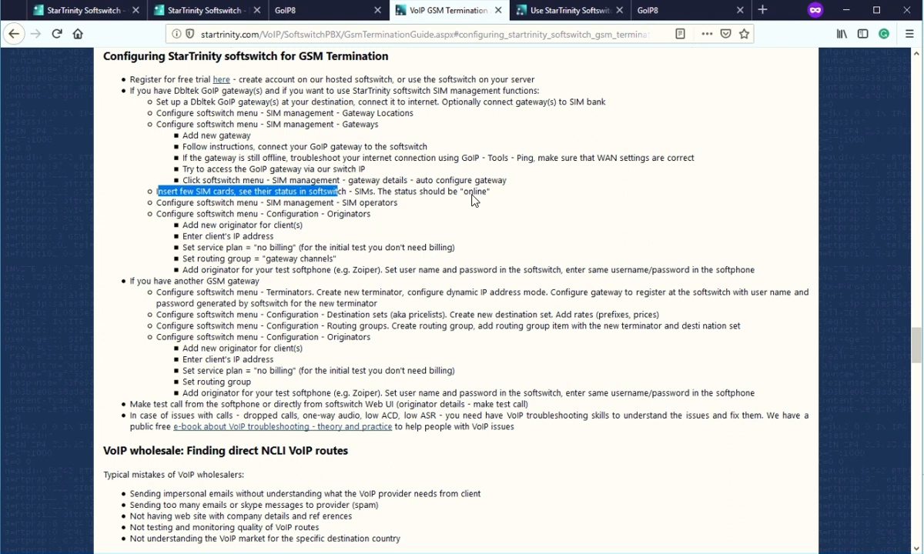
left_click_drag(491, 192, 372, 189)
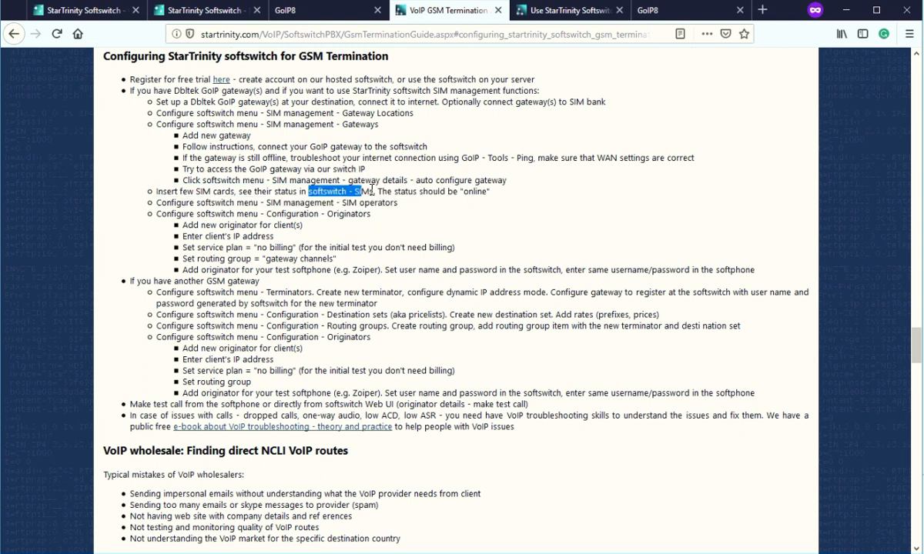
left_click(310, 11)
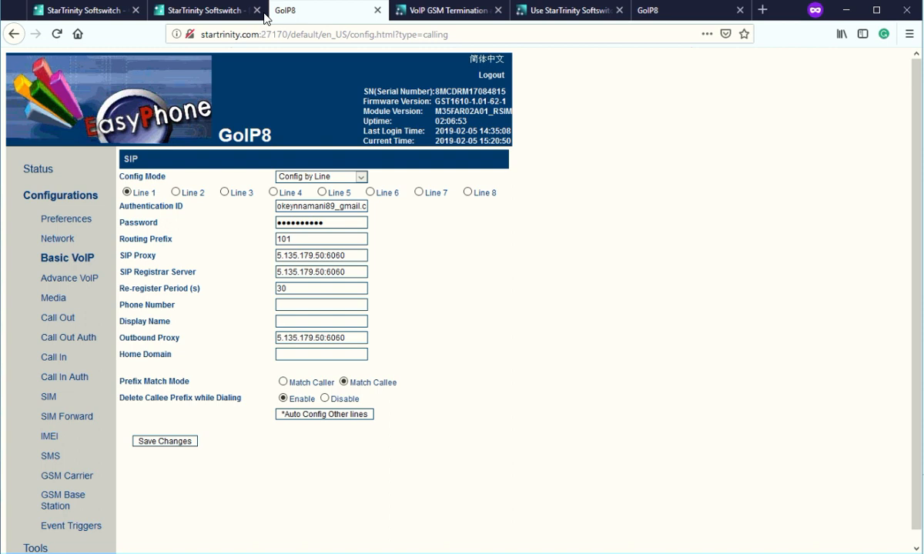
left_click(204, 14)
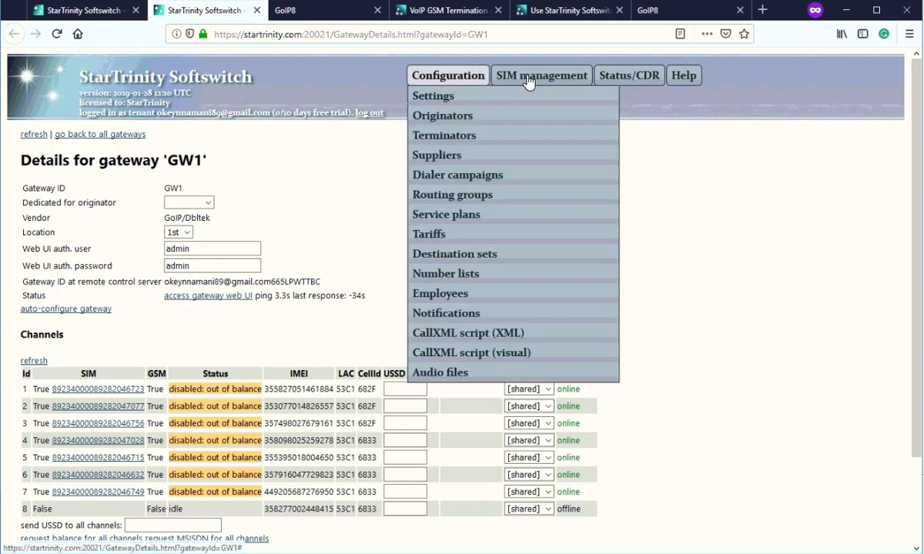
Open the SIM cards list and request the balance of SIM GW1:1.
mouse_move(497, 77)
left_click(528, 136)
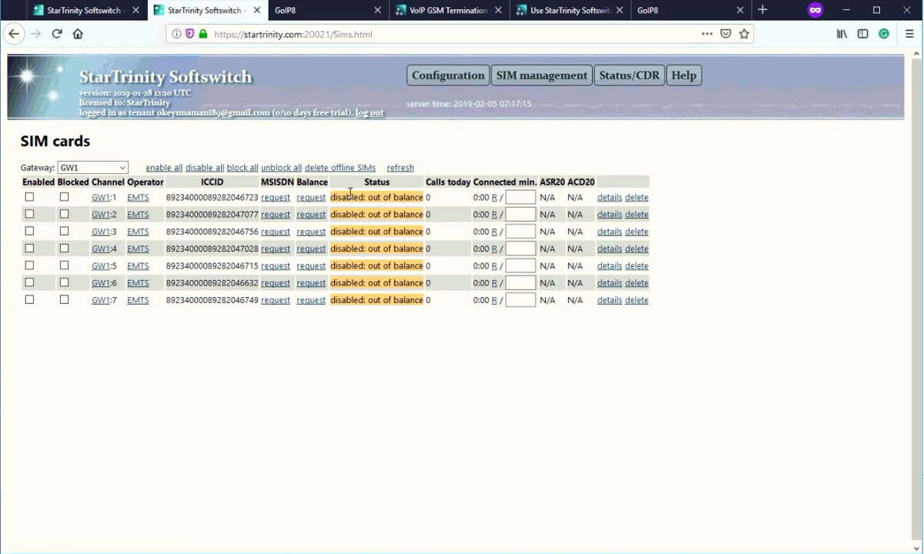
left_click_drag(335, 197, 408, 200)
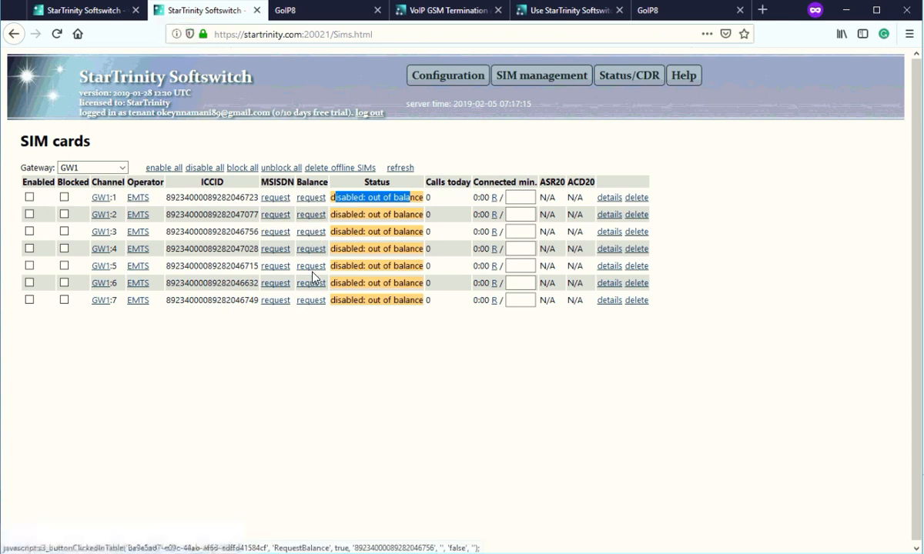
left_click(311, 197)
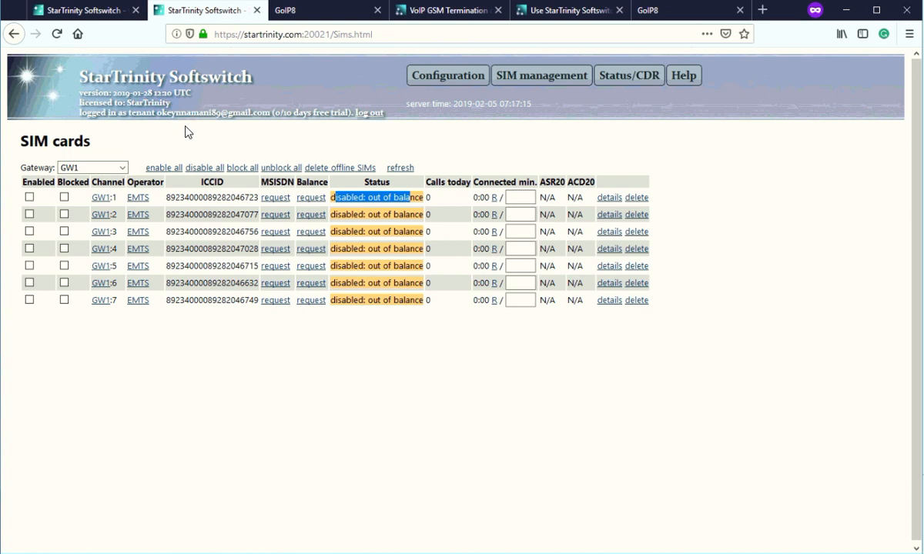
left_click(333, 196)
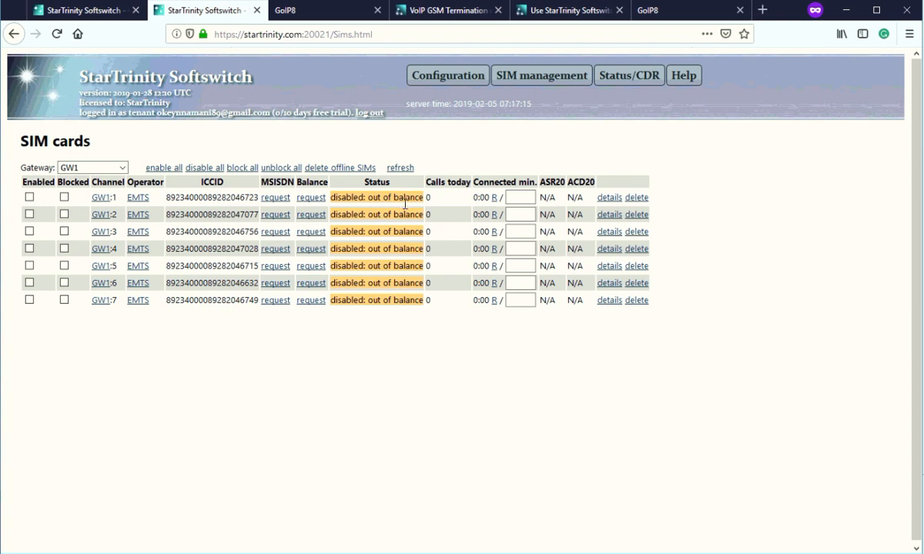
Open the SIM operators page in a new tab.
mouse_move(541, 75)
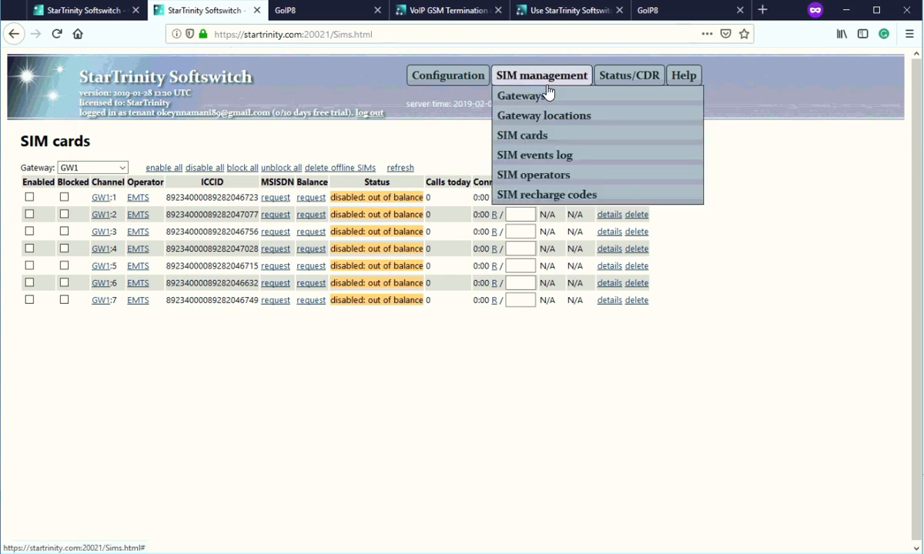
right_click(529, 179)
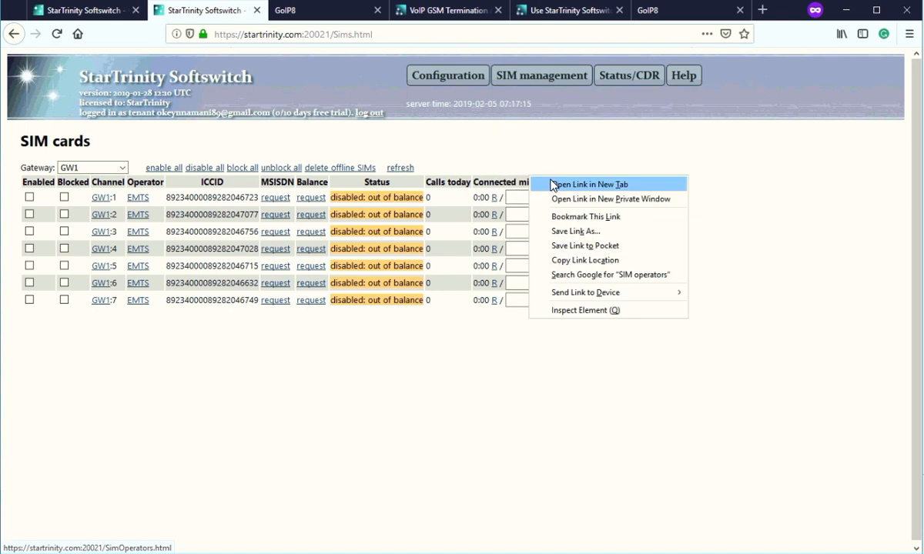
key("Return")
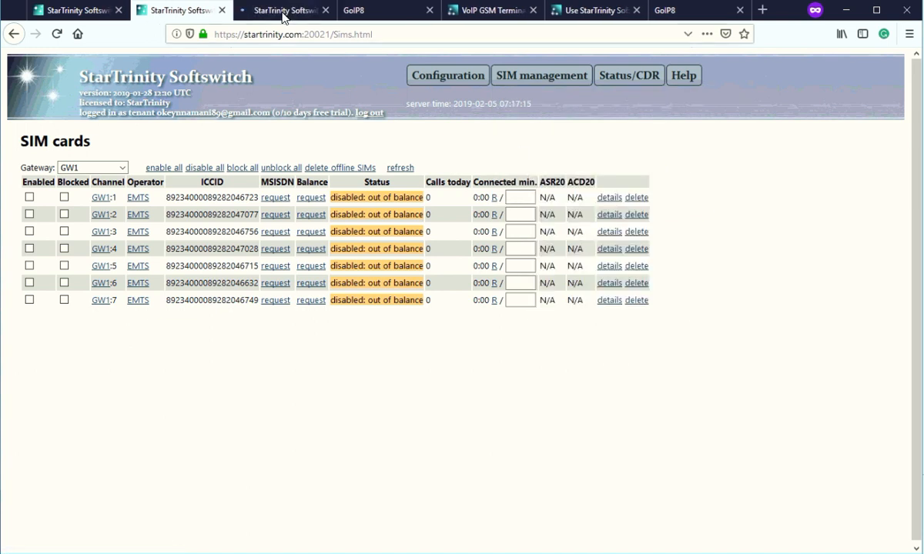
Open the EMTS operator details and locate its 100.0000 'Disable SIM card if balance is lower than' limit.
left_click(281, 10)
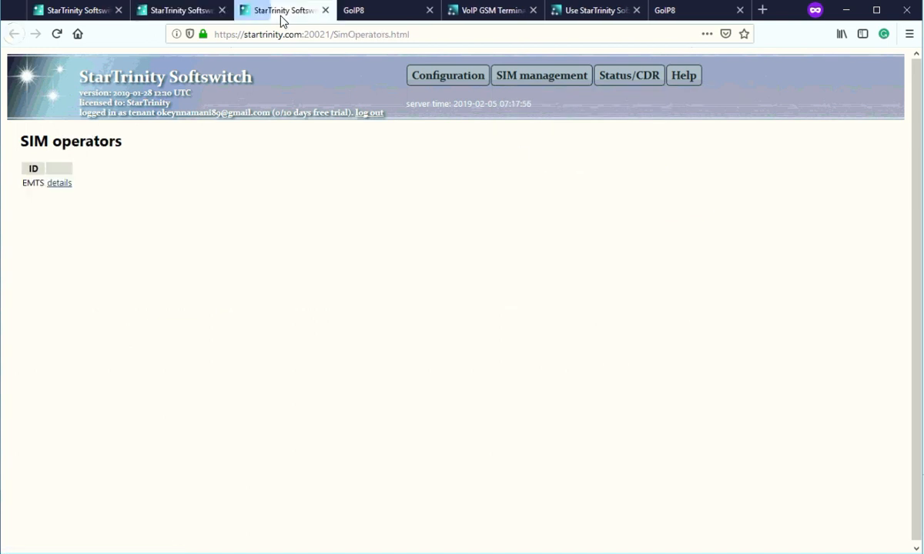
left_click(55, 185)
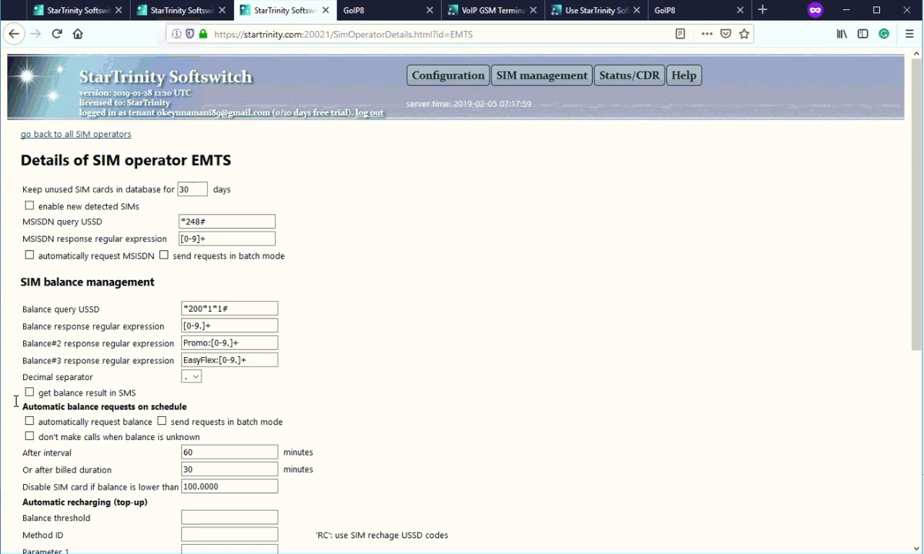
scroll(130, 433, "down", 3)
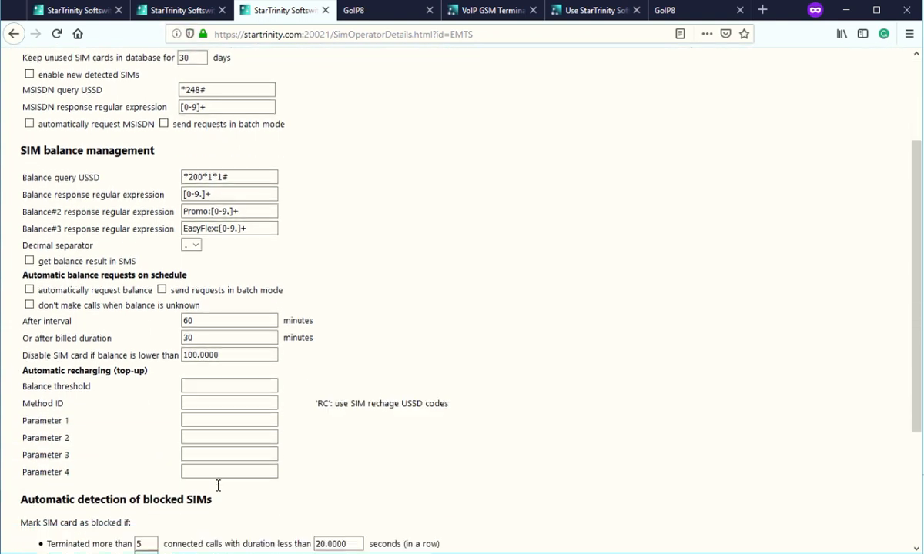
scroll(87, 477, "down", 3)
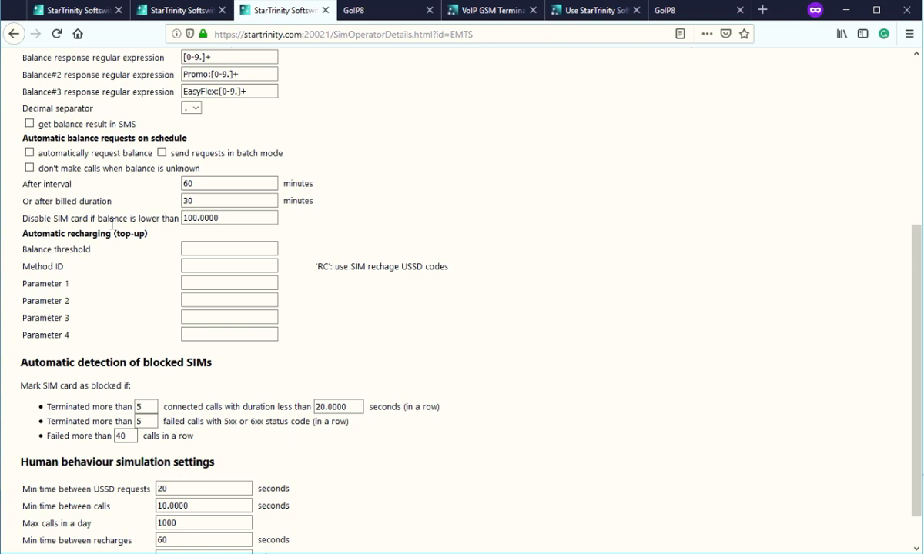
left_click_drag(28, 219, 178, 218)
double_click(192, 218)
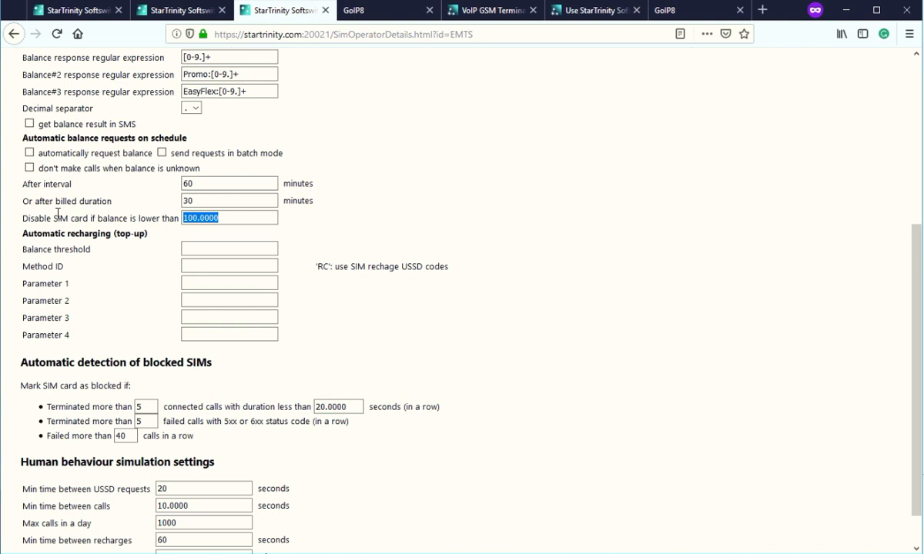
left_click_drag(231, 217, 165, 218)
left_click(233, 218)
Change EMTS's SIM-disable balance limit from 100.0000 to 20 and save it.
left_click_drag(233, 218, 155, 219)
left_click(226, 218)
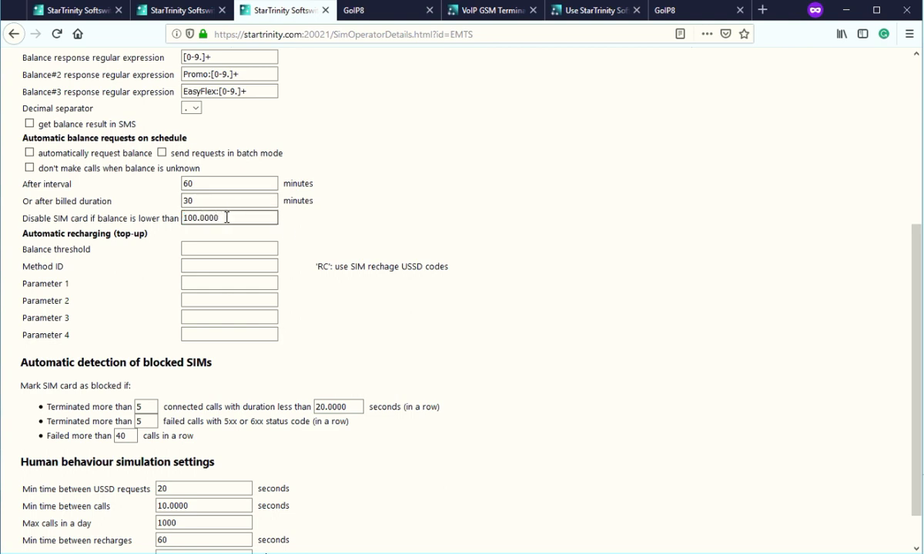
key("BackSpace")
key("BackSpace")
key("BackSpace")
left_click(230, 222)
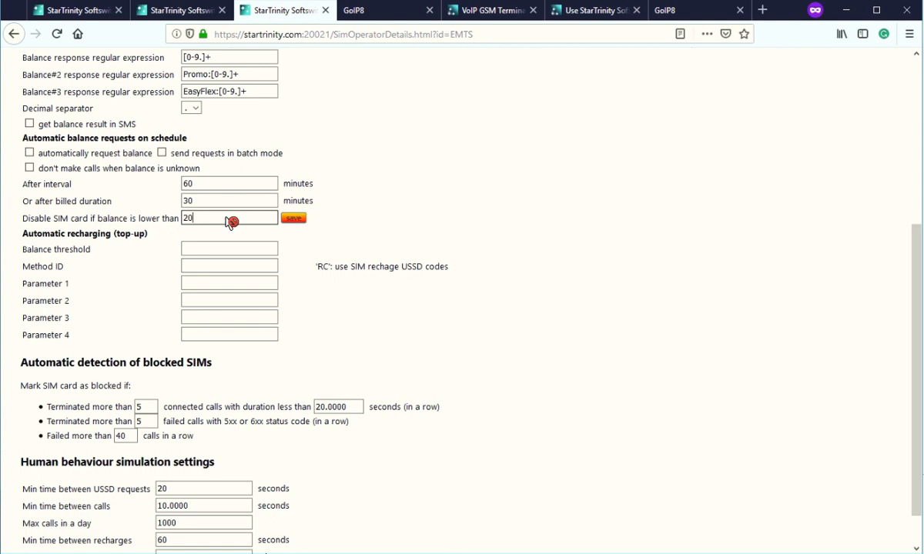
type("20")
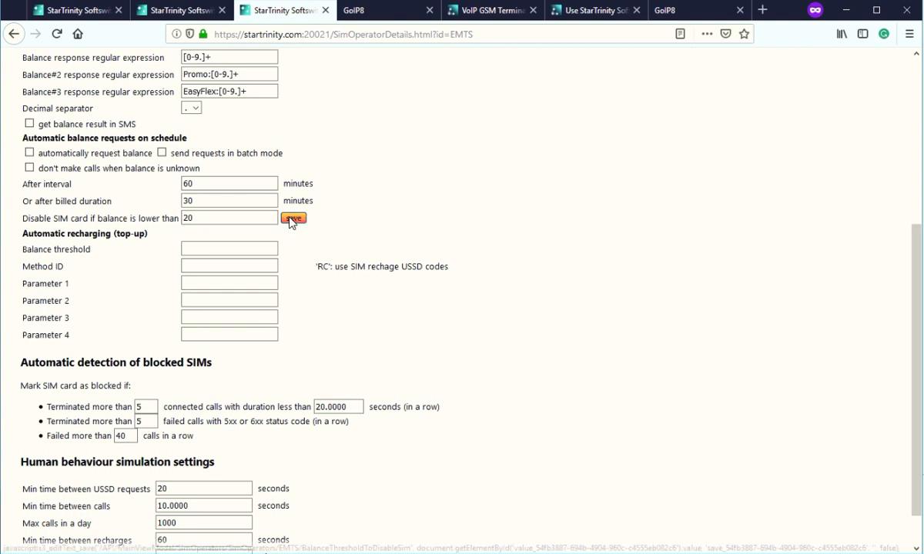
left_click(292, 218)
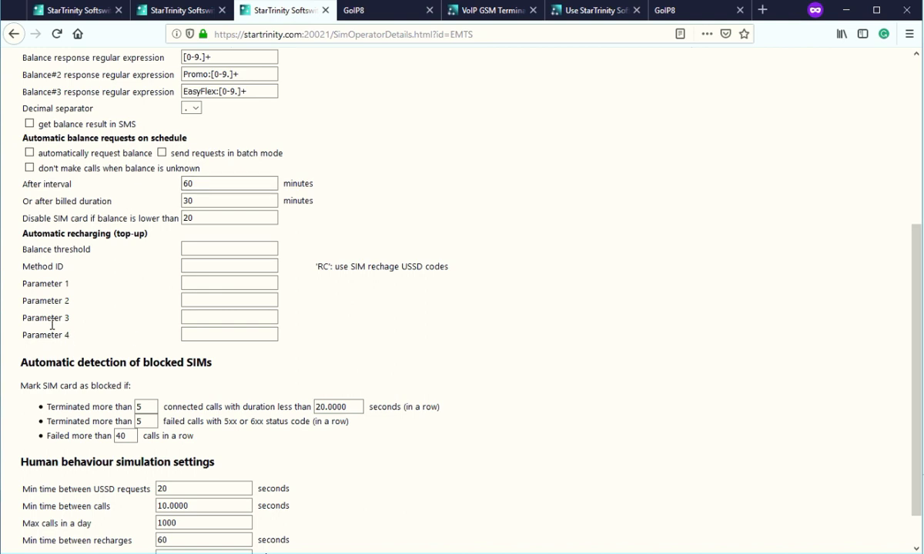
Reload the EMTS details and check the Balance query USSD is *200*1*1#.
scroll(134, 103, "up", 2)
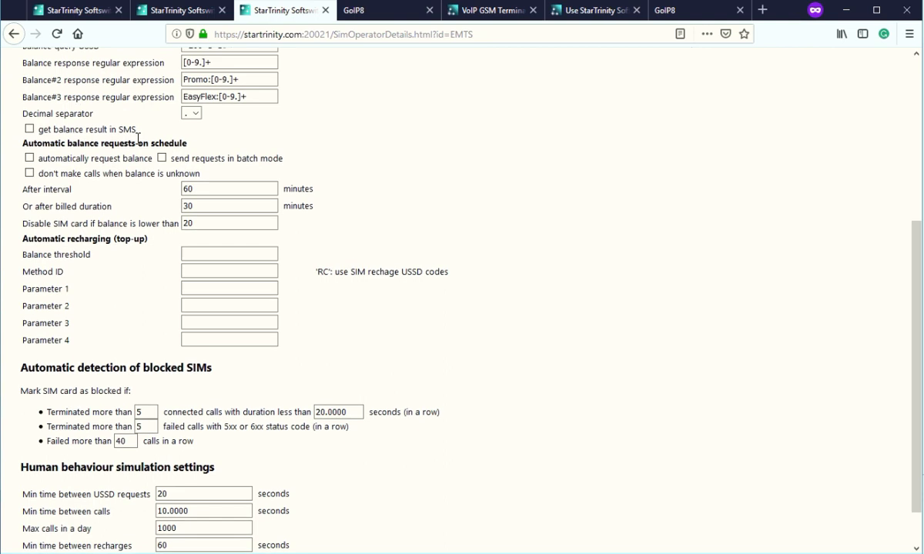
scroll(193, 208, "up", 2)
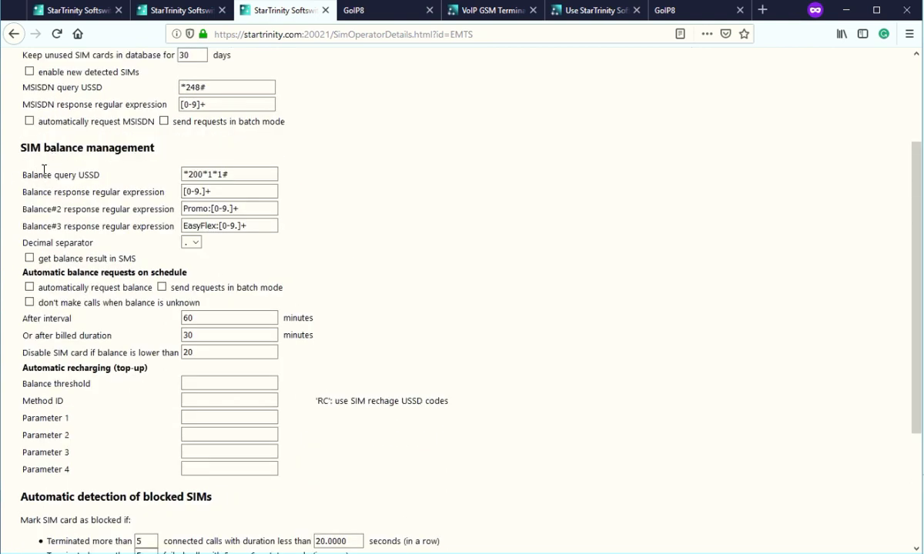
left_click_drag(34, 171, 180, 172)
left_click(244, 175)
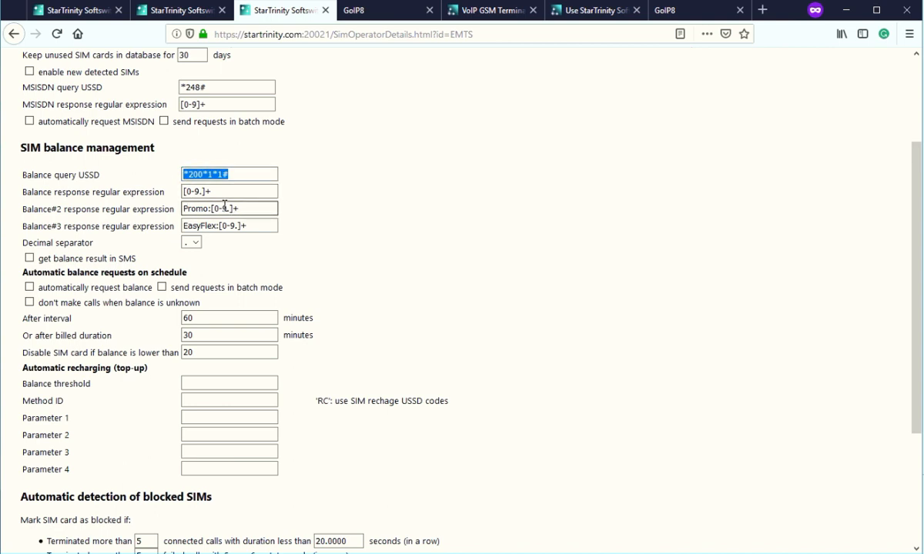
scroll(227, 208, "up", 2)
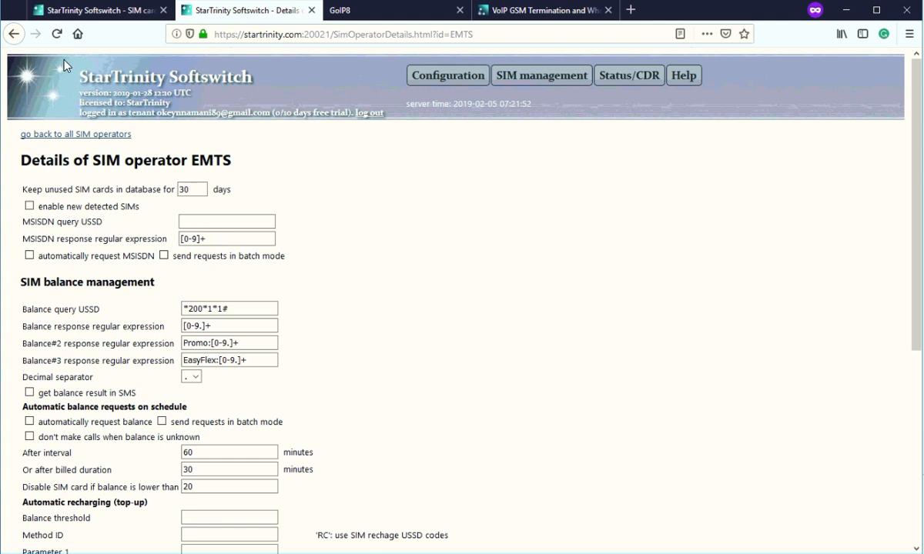
left_click(58, 34)
left_click_drag(172, 300, 161, 304)
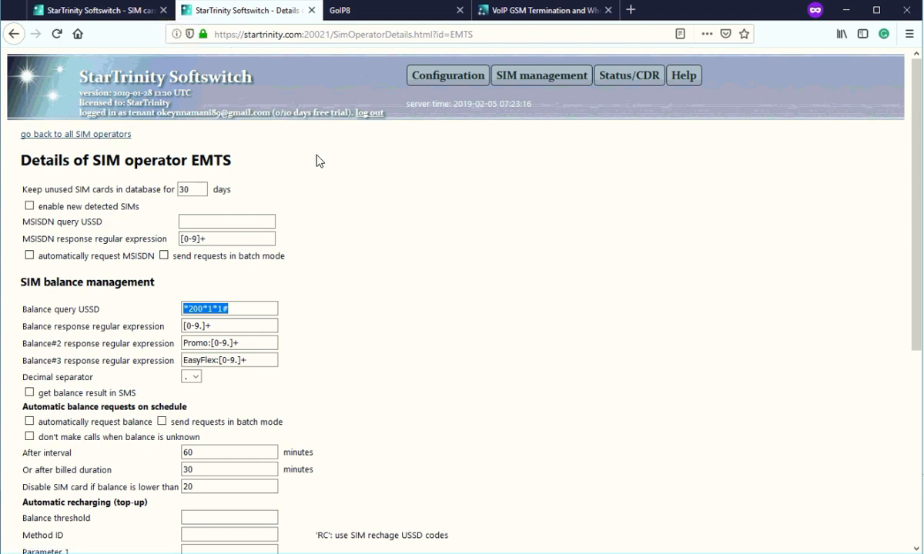
mouse_move(523, 84)
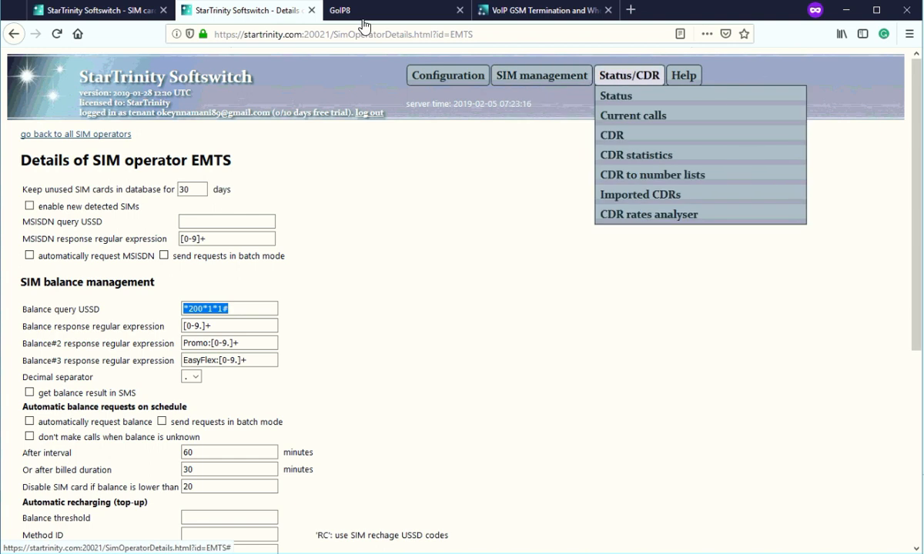
Check SIM GW1:1's phone number and 1.00 balance, and request the second SIM's MSISDN.
left_click(102, 10)
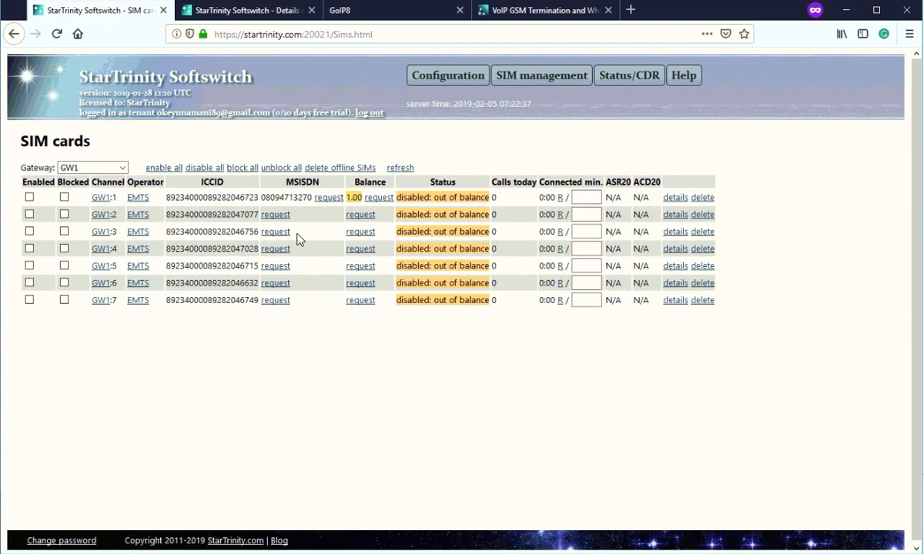
left_click_drag(266, 197, 307, 197)
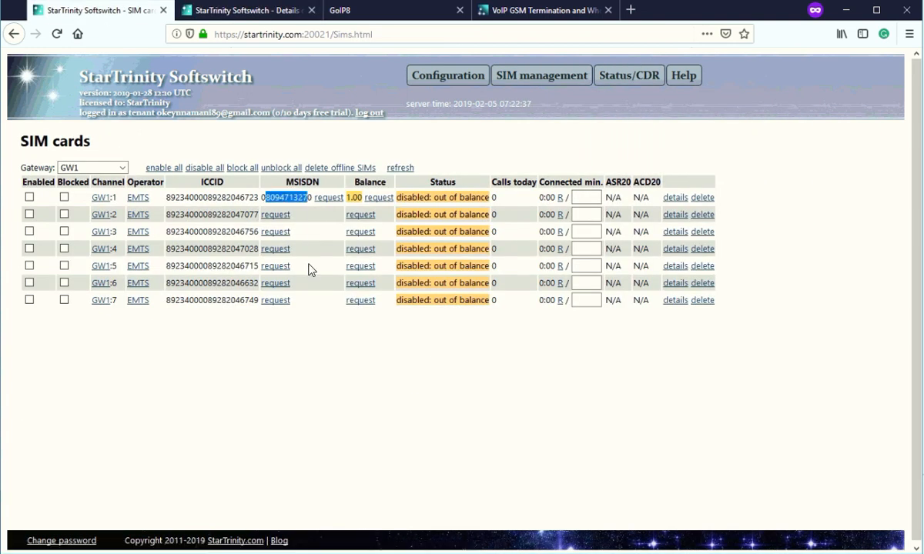
left_click(351, 198)
left_click_drag(358, 197, 346, 197)
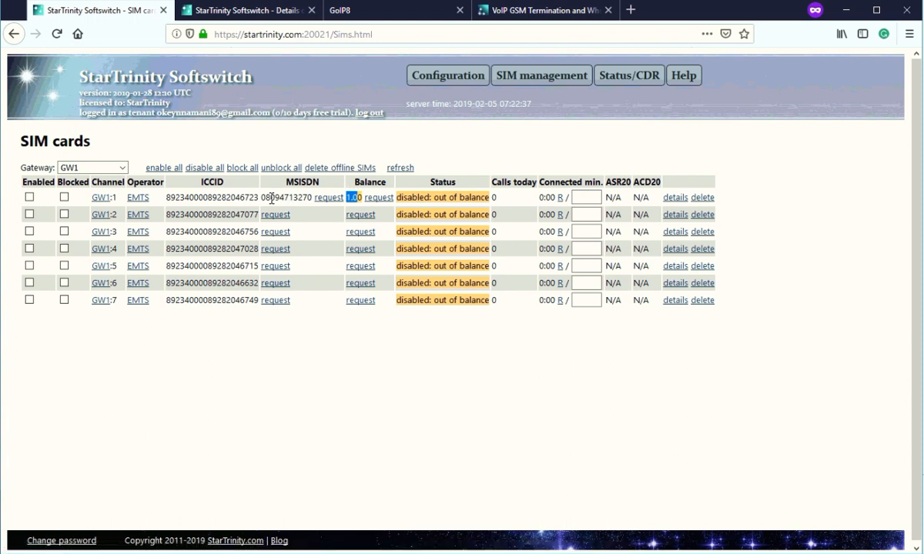
left_click_drag(260, 198, 301, 203)
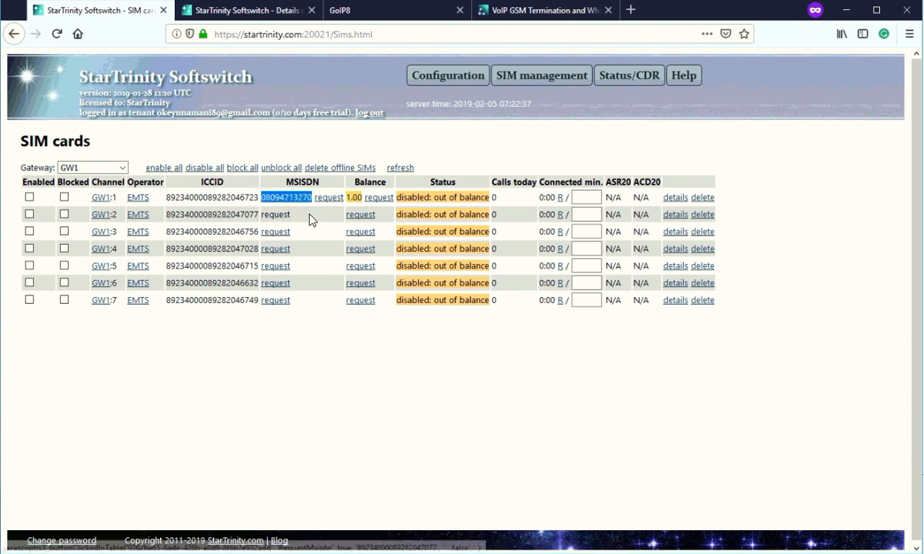
left_click(339, 199)
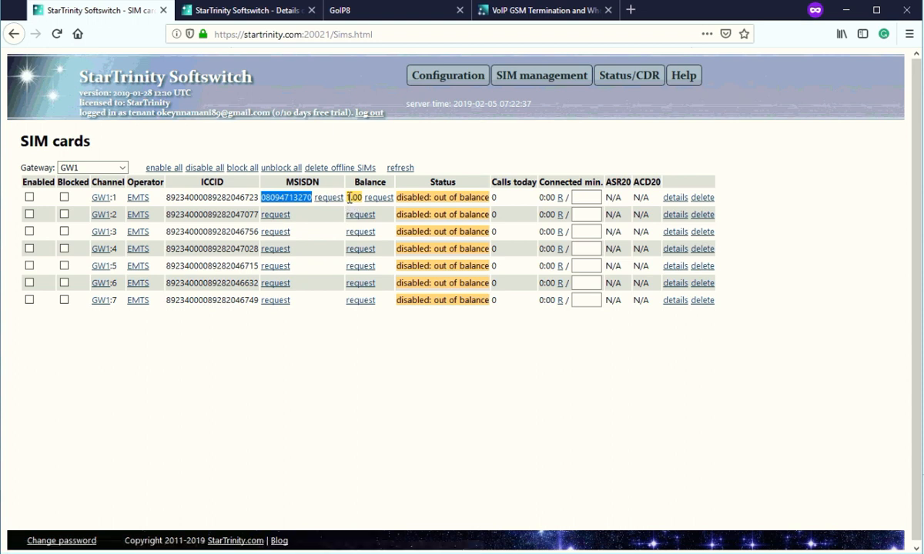
double_click(352, 198)
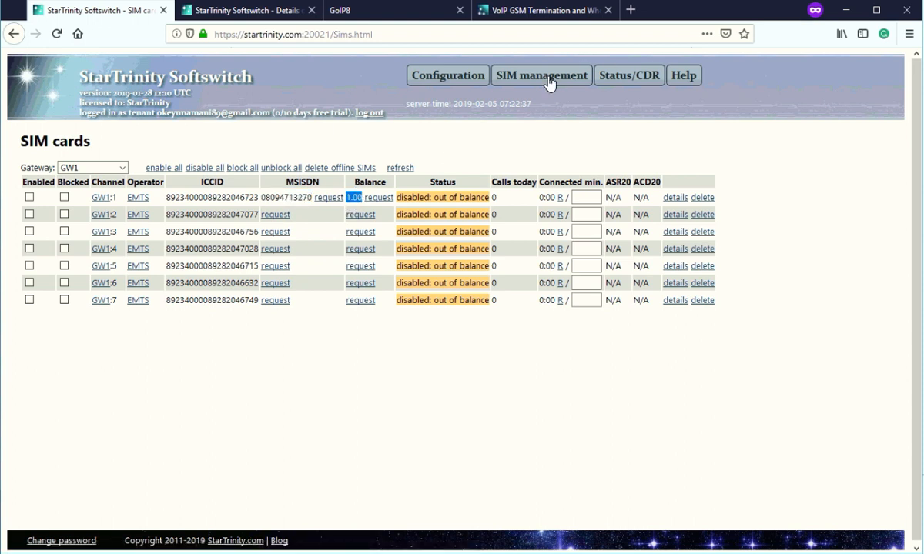
mouse_move(543, 77)
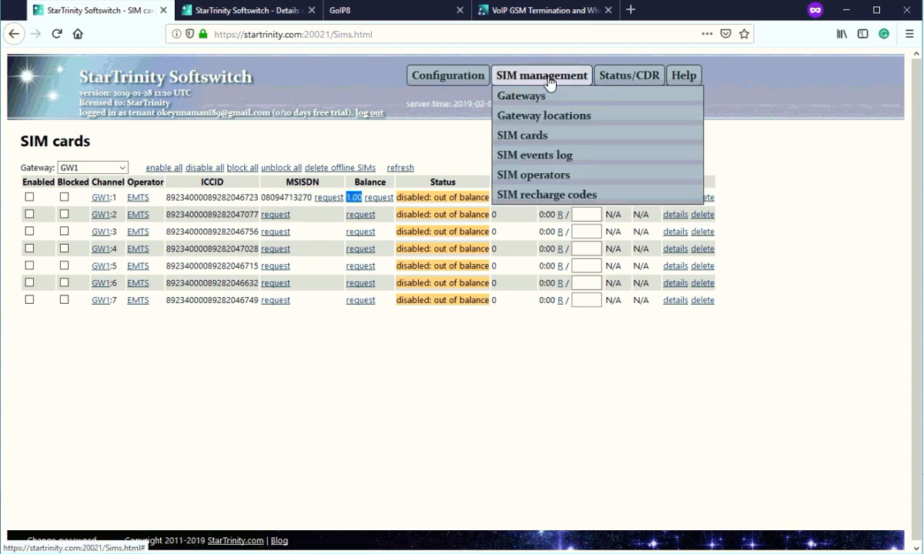
Open the SIM events log in a new tab and copy the *248# USSD code.
right_click(528, 158)
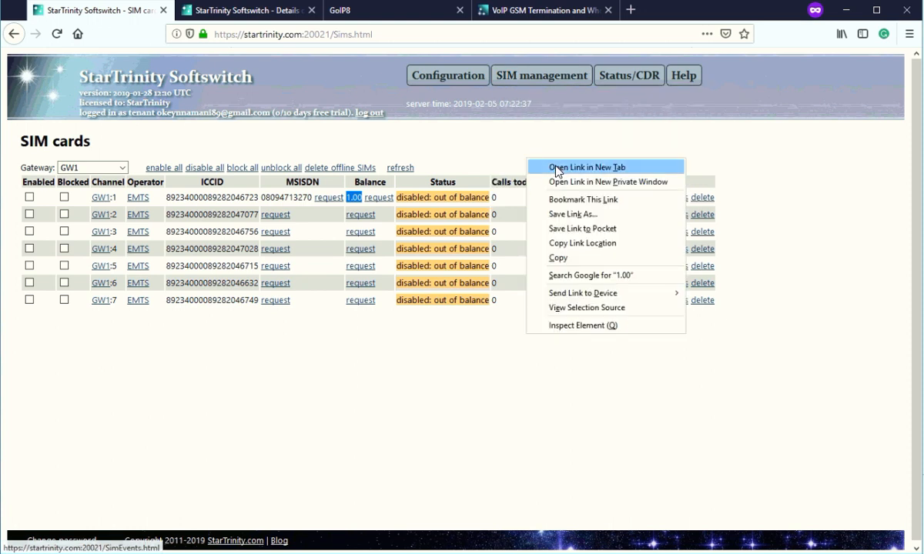
left_click(556, 168)
left_click(228, 13)
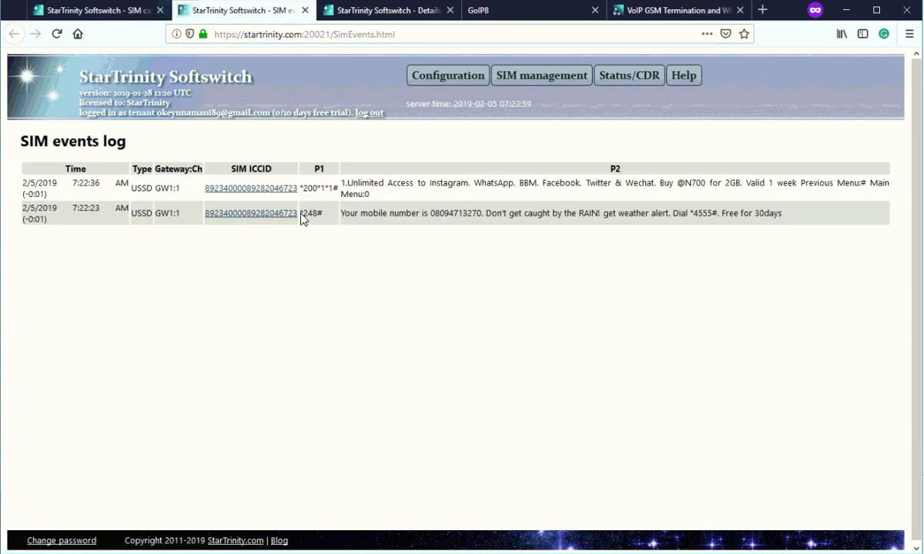
left_click_drag(299, 214, 321, 214)
right_click(308, 214)
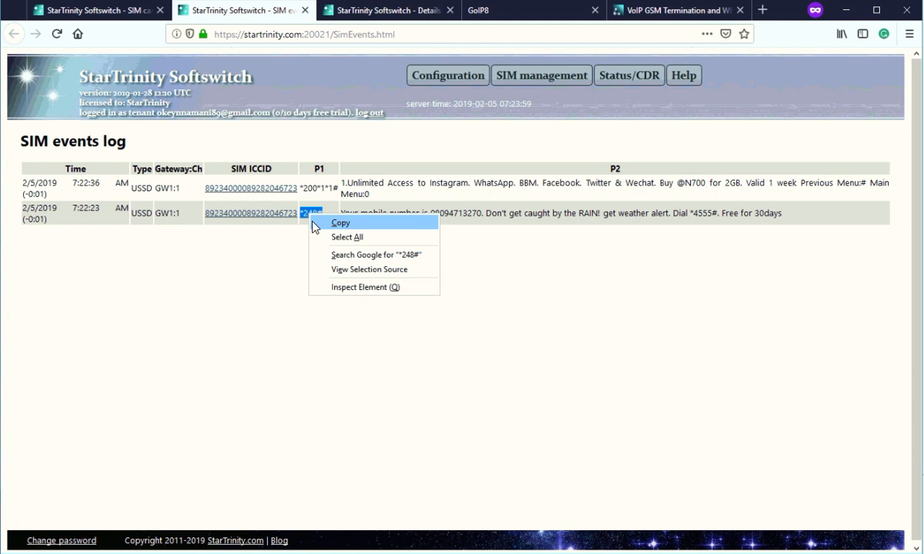
left_click(319, 218)
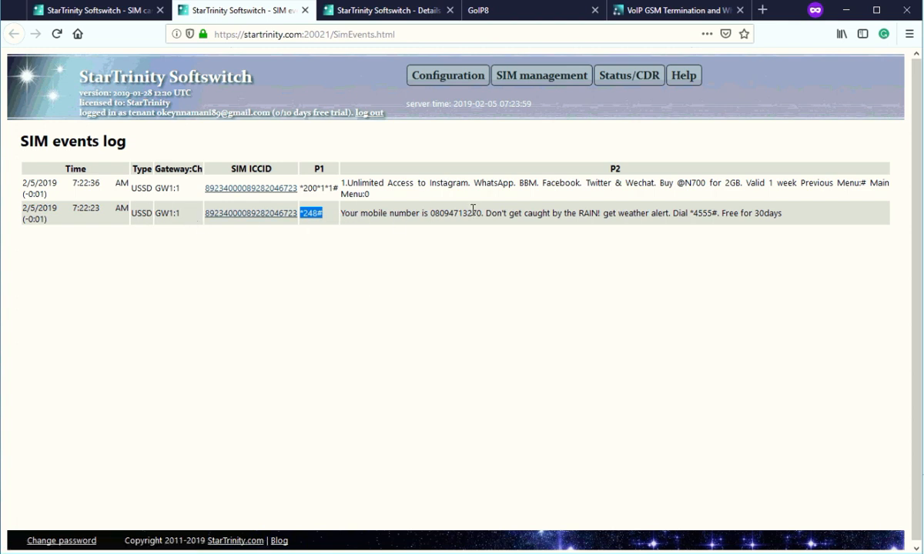
Paste *248# into EMTS's MSISDN query USSD field and save it.
left_click(96, 12)
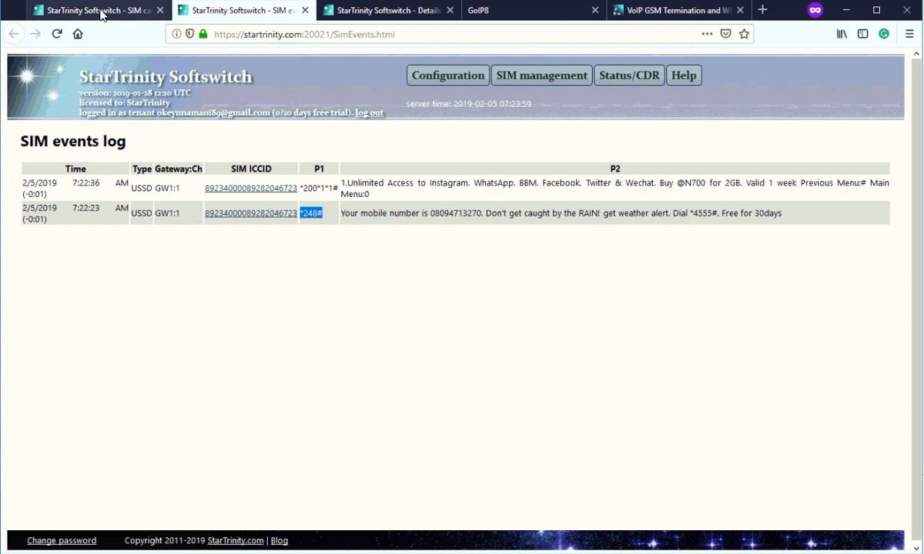
left_click(370, 12)
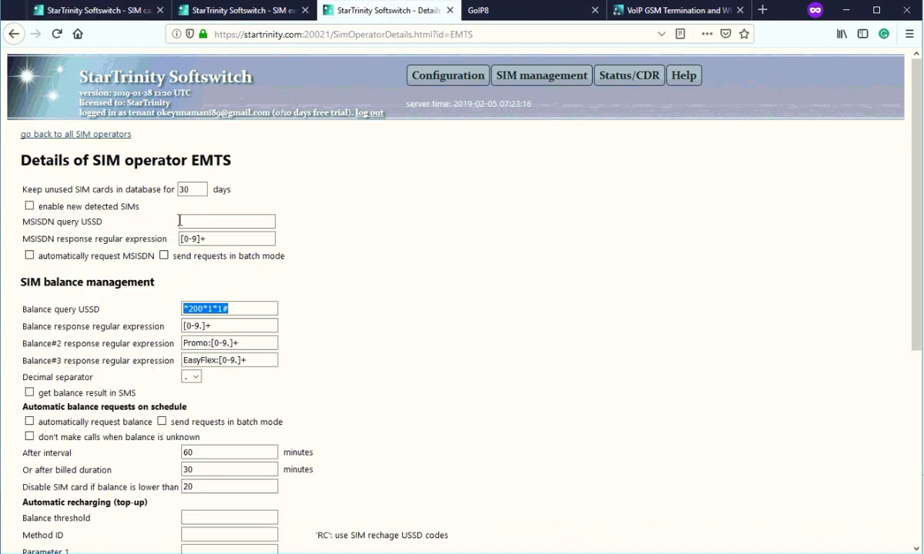
left_click(215, 223)
right_click(213, 225)
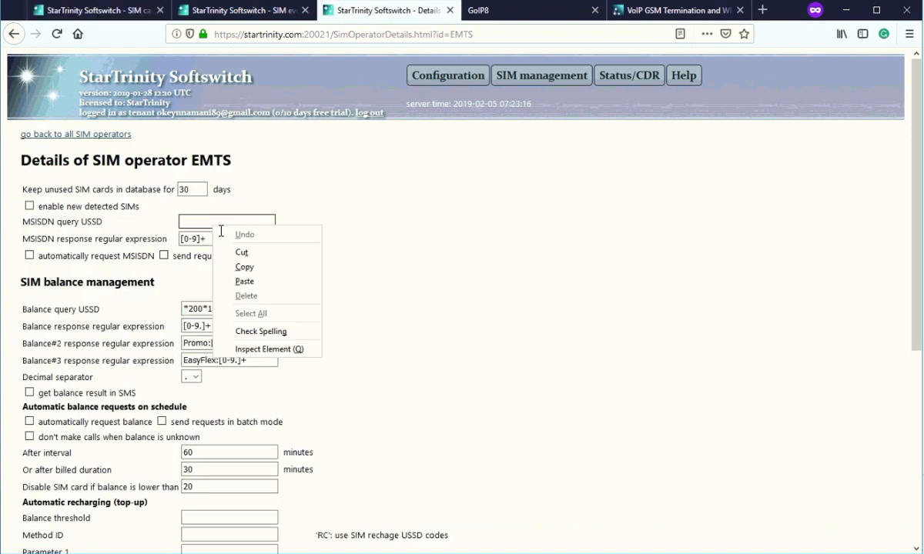
left_click(244, 281)
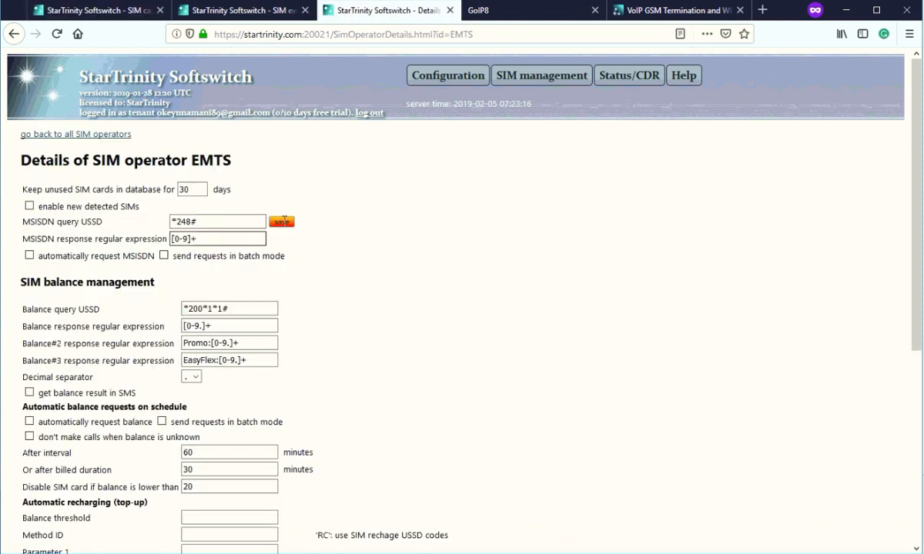
left_click(281, 224)
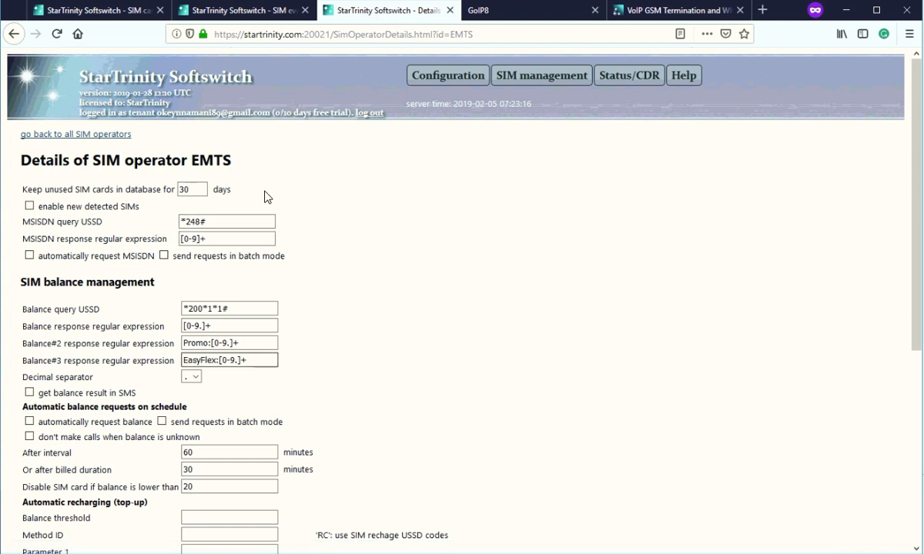
left_click(257, 13)
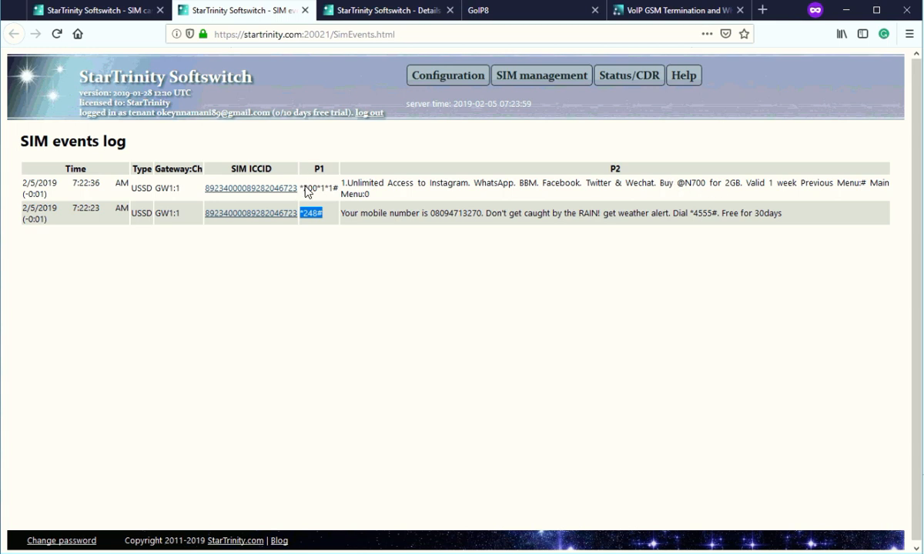
left_click_drag(301, 188, 340, 187)
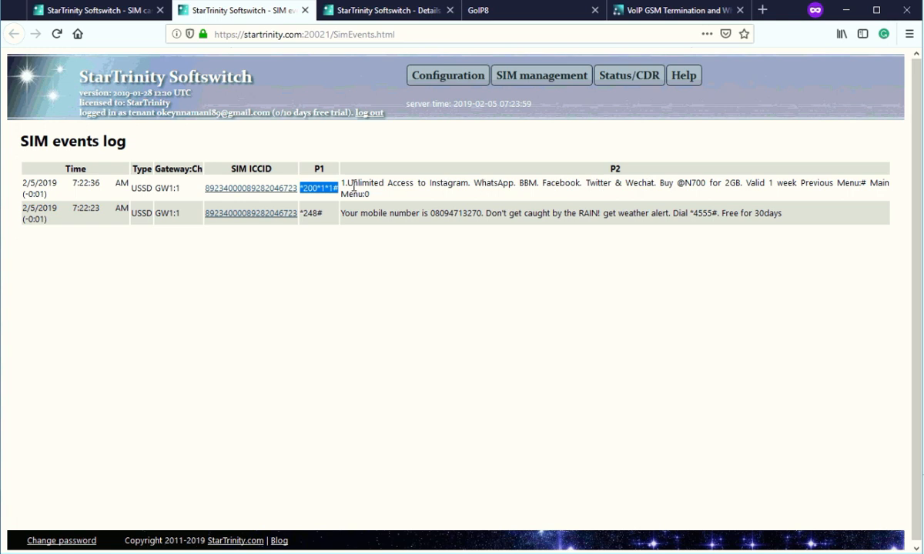
left_click_drag(342, 184, 385, 197)
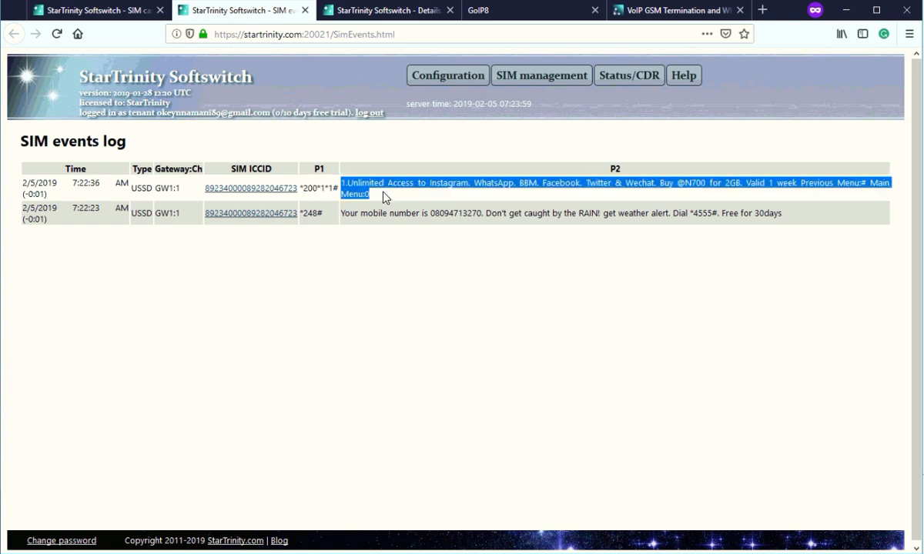
left_click(684, 184)
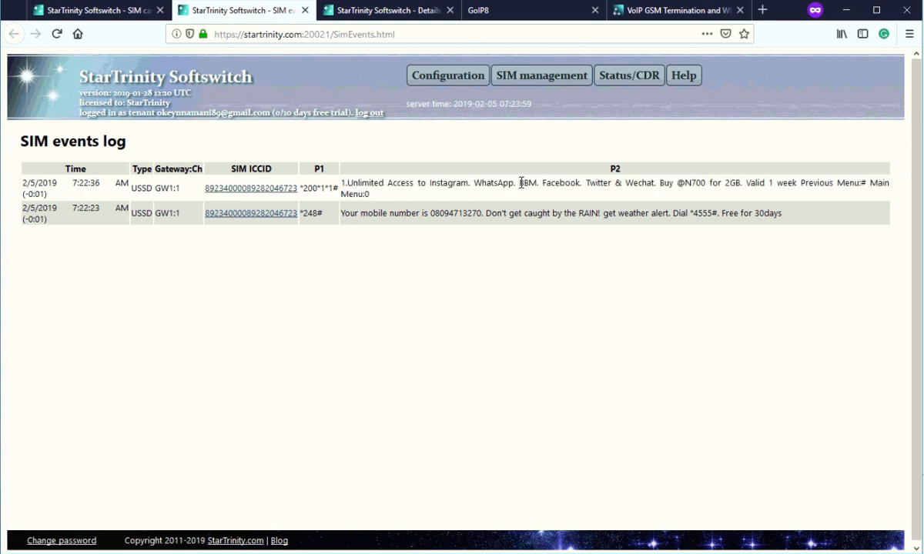
left_click_drag(519, 184, 672, 183)
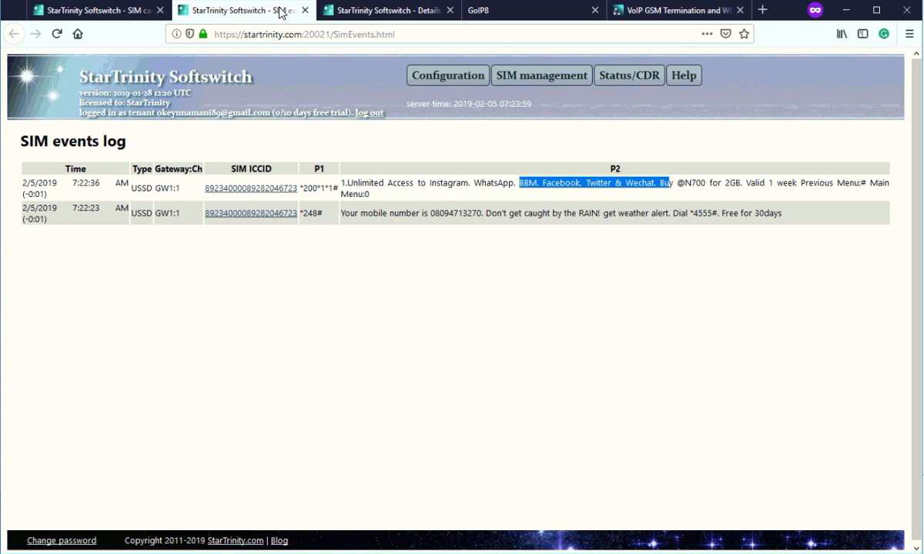
left_click(491, 10)
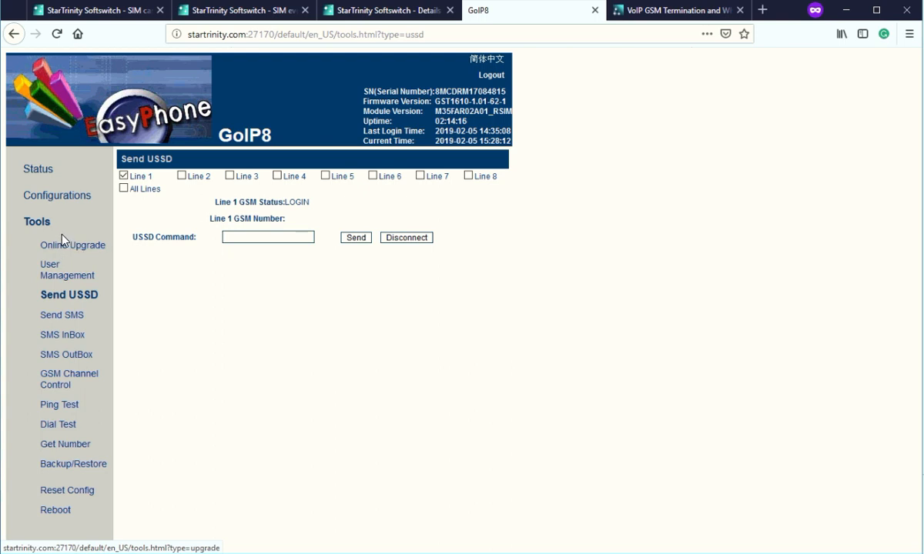
Confirm the GoIP8 status summary lists EMTS as carrier on lines 1–7, then return to the EMTS operator details.
left_click(31, 171)
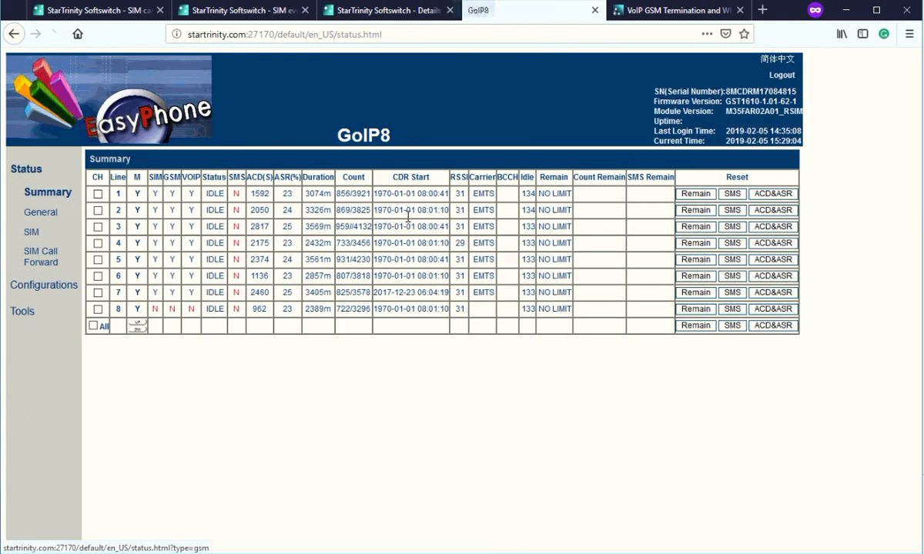
left_click_drag(472, 193, 491, 194)
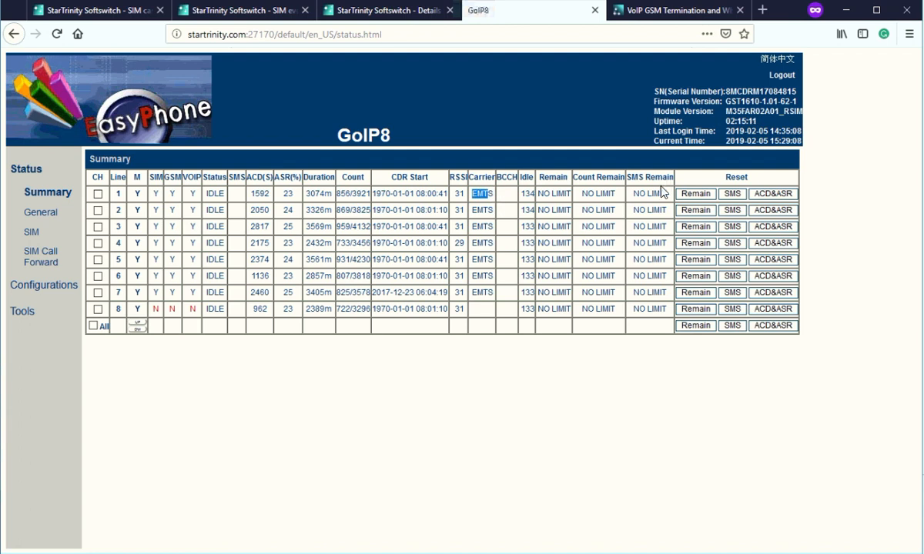
left_click(393, 12)
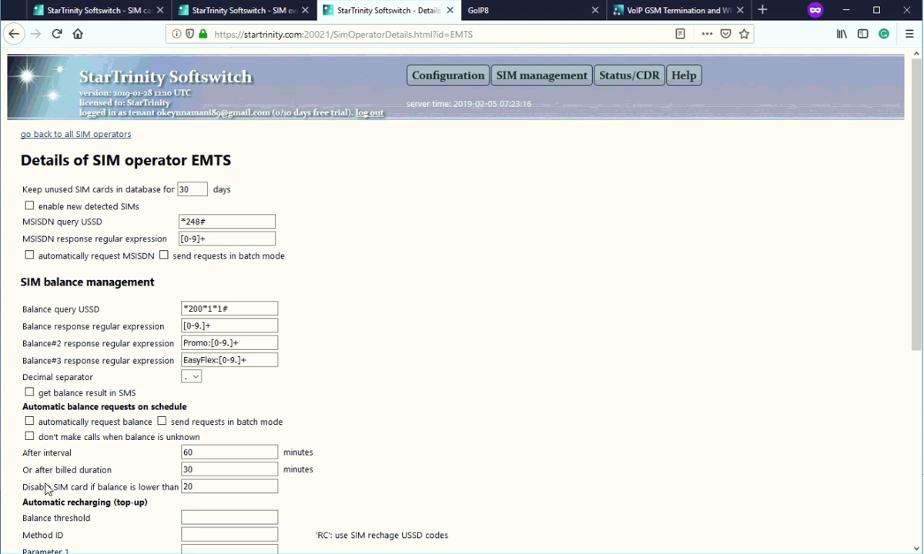
Delete the EMTS 'disable SIM card if balance is lower than' value of 20 and save it empty.
scroll(46, 484, "down", 5)
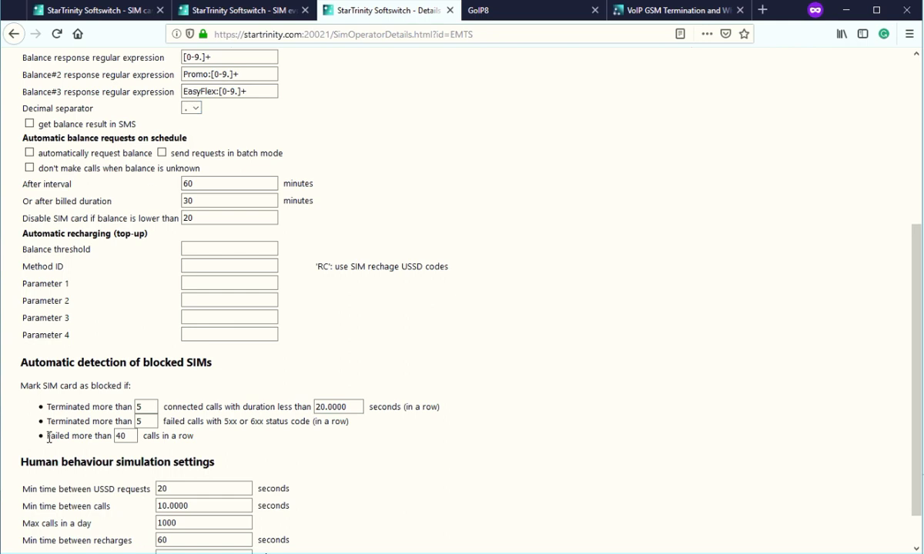
scroll(90, 460, "down", 1)
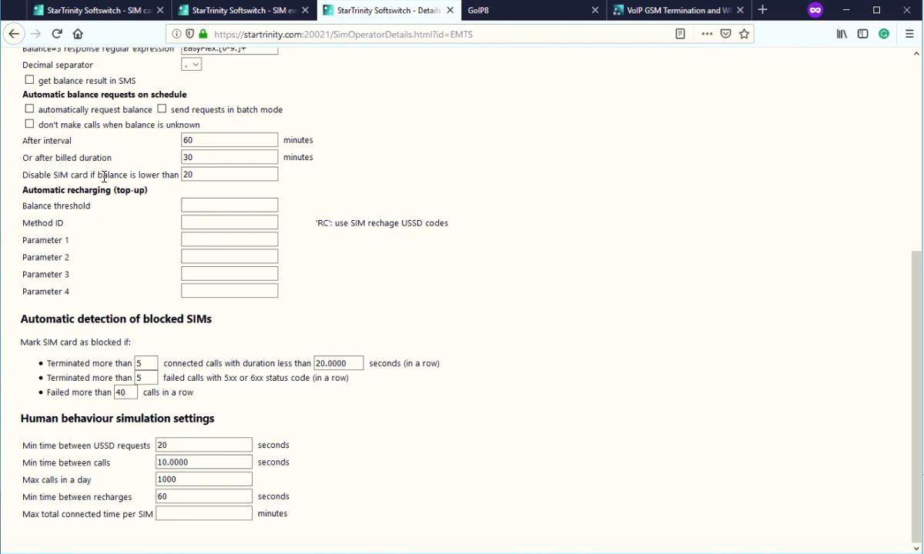
left_click_drag(23, 173, 155, 178)
left_click(205, 172)
key("BackSpace")
key("BackSpace")
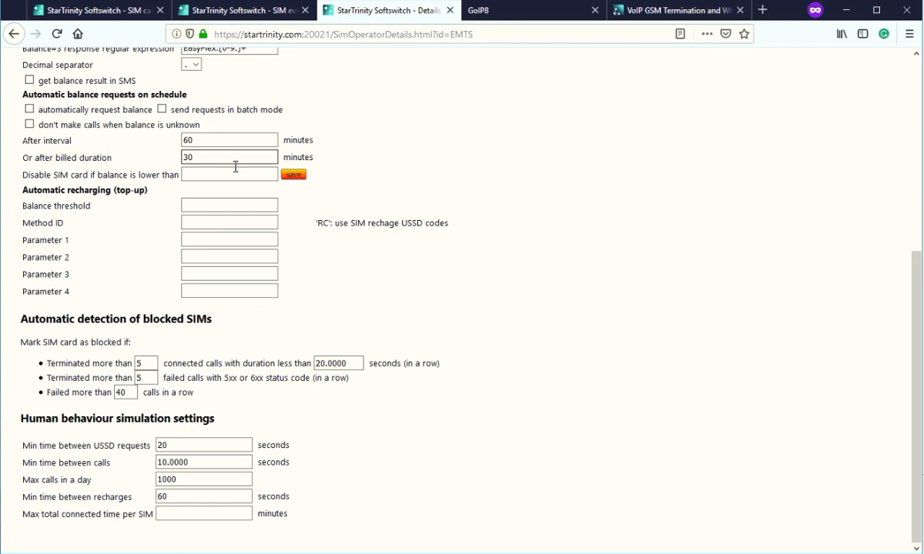
left_click(293, 174)
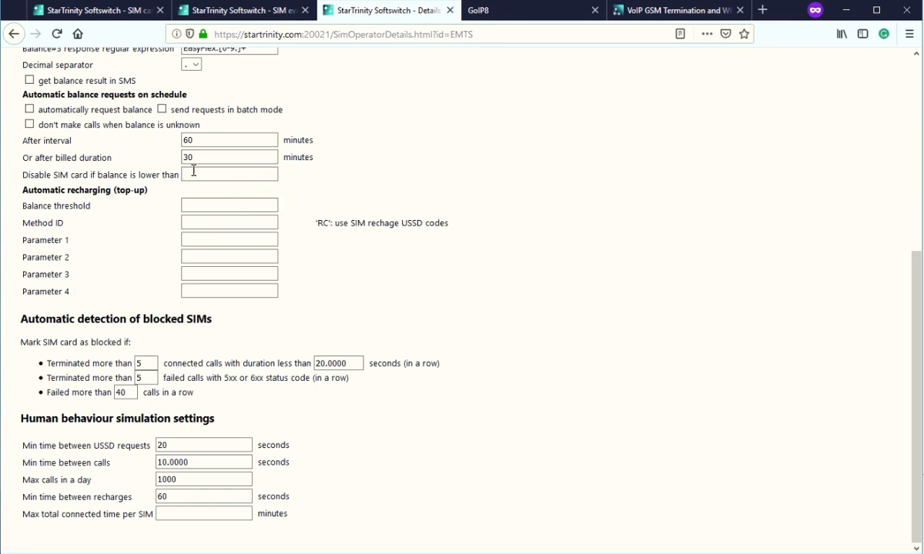
scroll(344, 155, "up", 5)
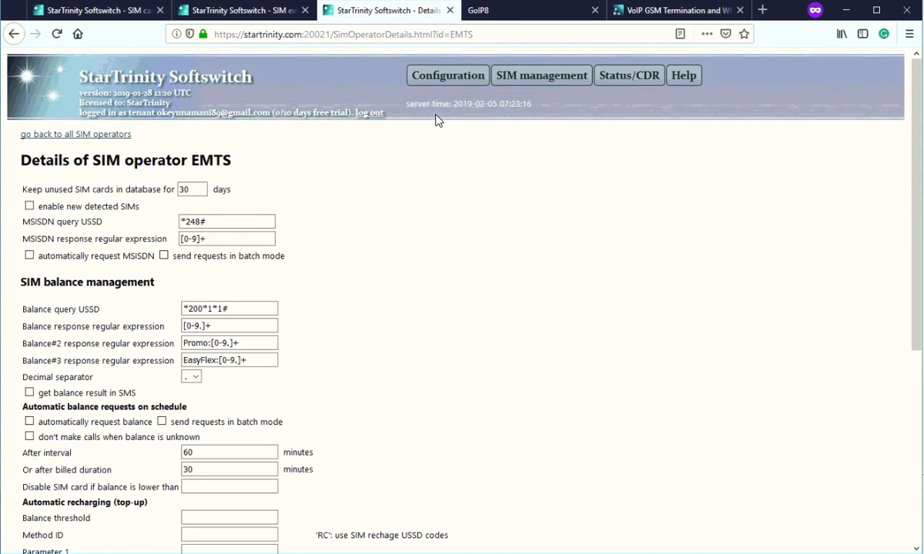
Open the SIM cards list, where the GW1 SIM cards show as disabled.
mouse_move(559, 82)
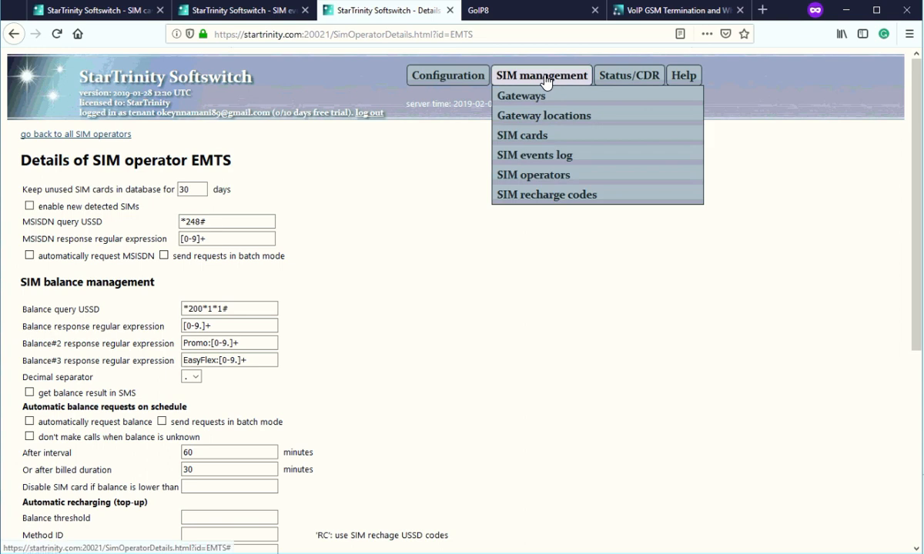
left_click(529, 137)
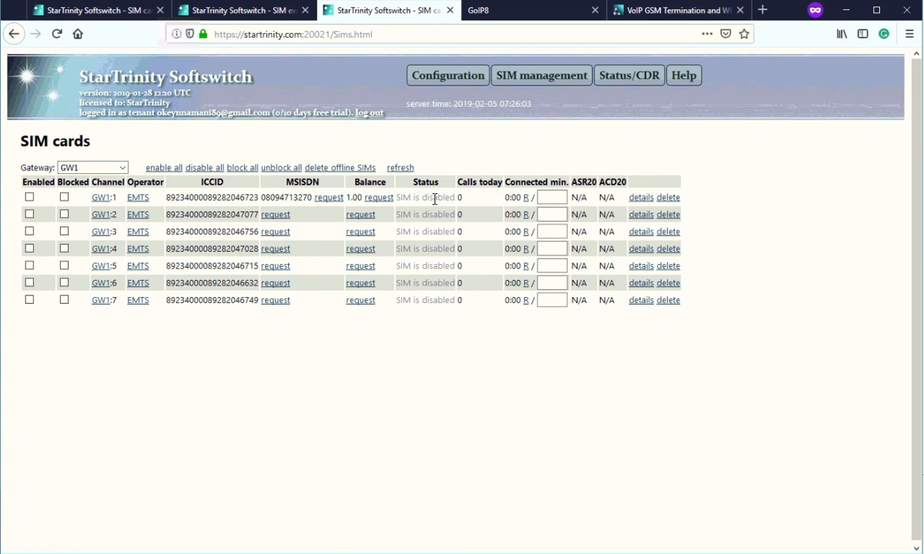
left_click_drag(433, 198, 396, 198)
left_click_drag(139, 169, 183, 170)
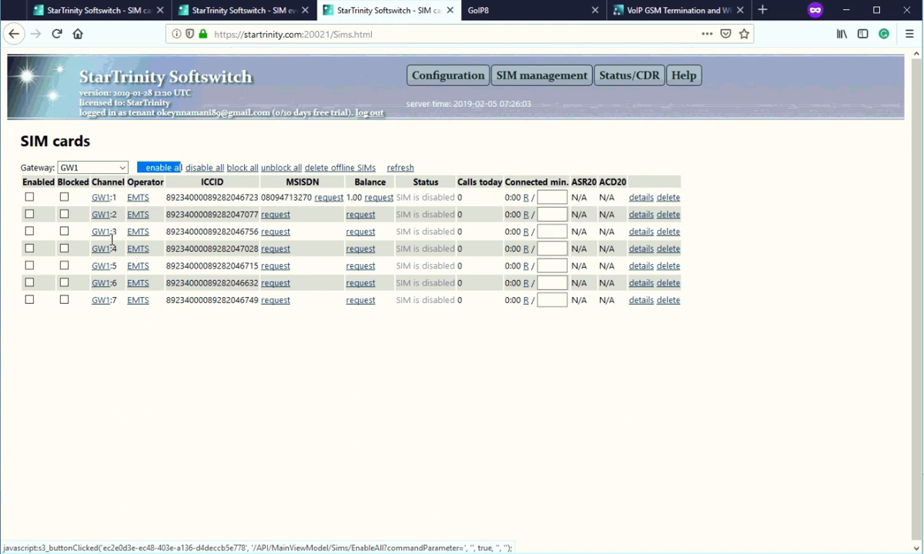
Enable the GW1 SIMs on channels 1, 2, 3, 4, 7 and 6 so all show online.
left_click(29, 197)
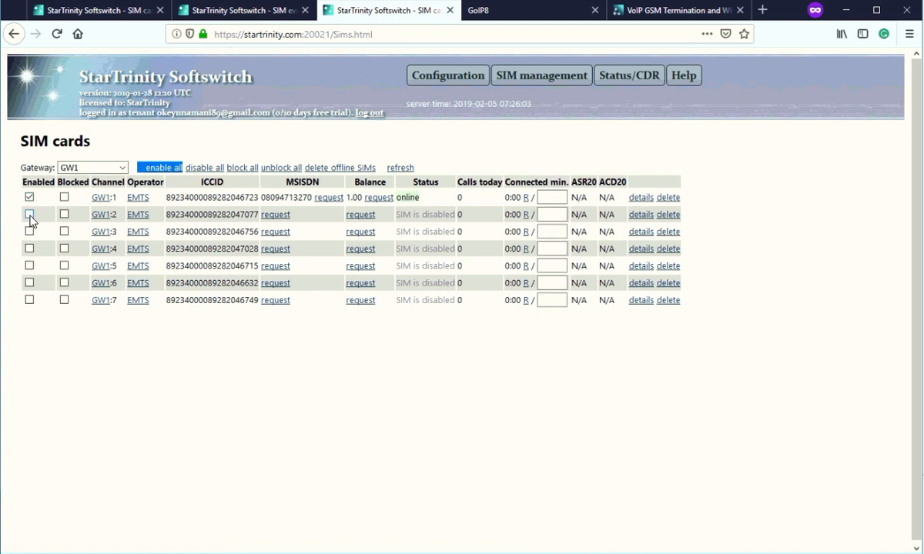
left_click(29, 214)
left_click(30, 231)
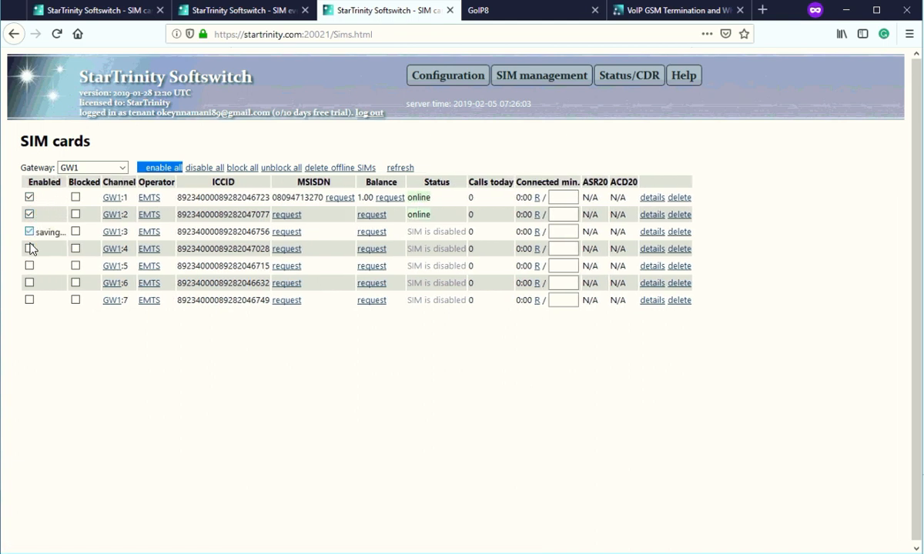
left_click(29, 248)
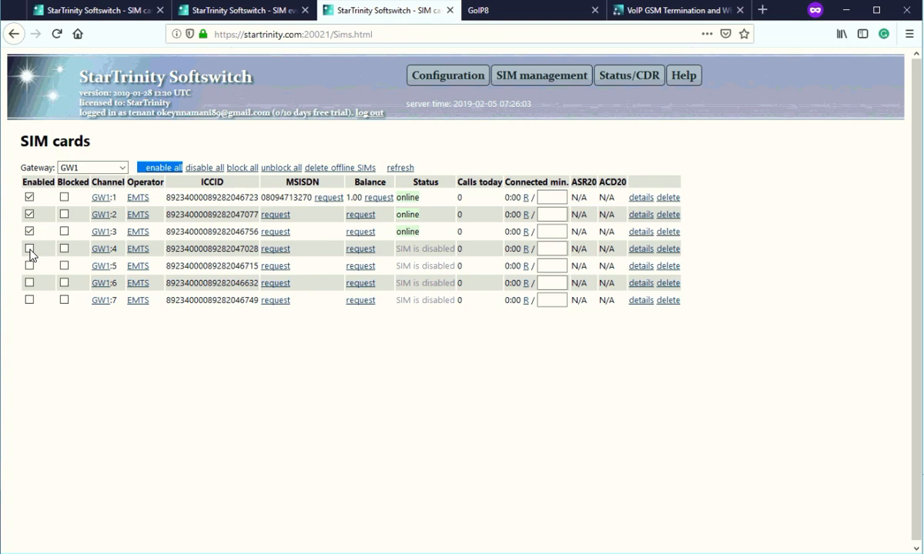
left_click(29, 299)
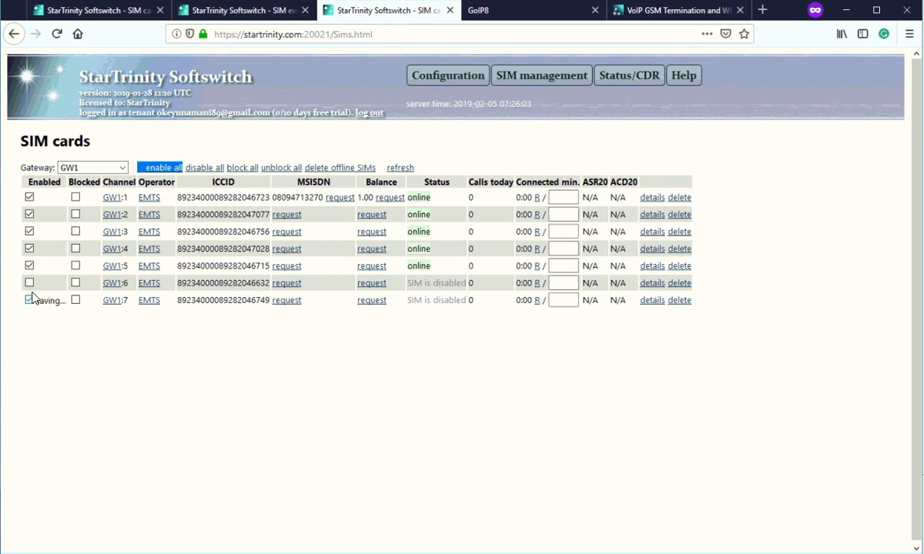
left_click(29, 282)
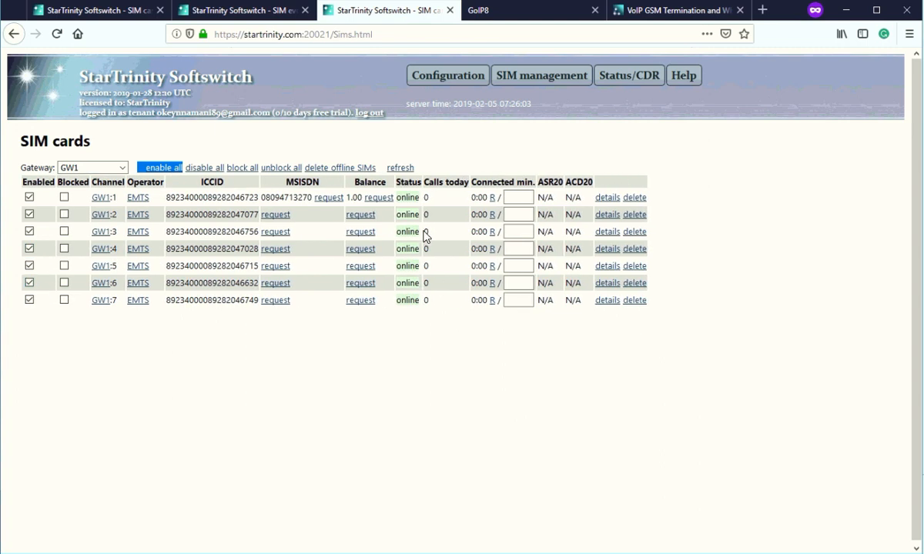
left_click_drag(401, 197, 415, 283)
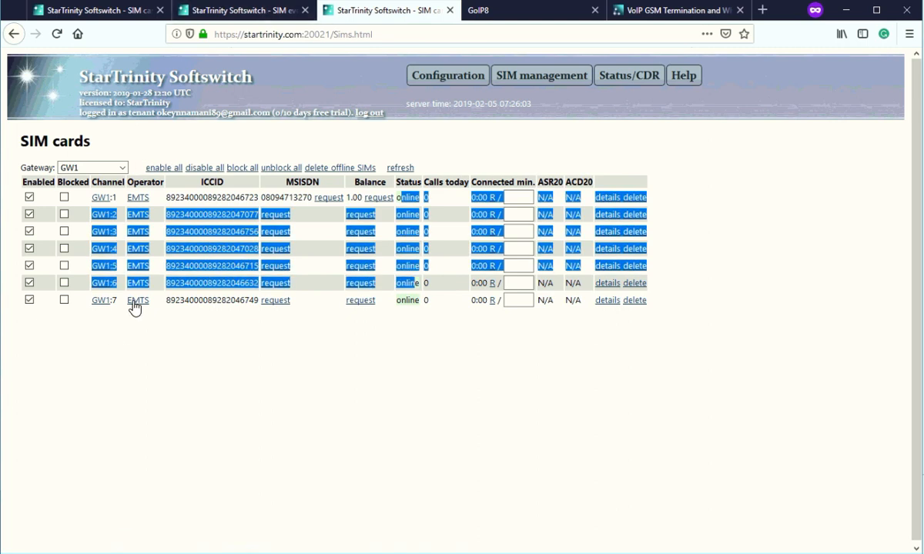
left_click(256, 17)
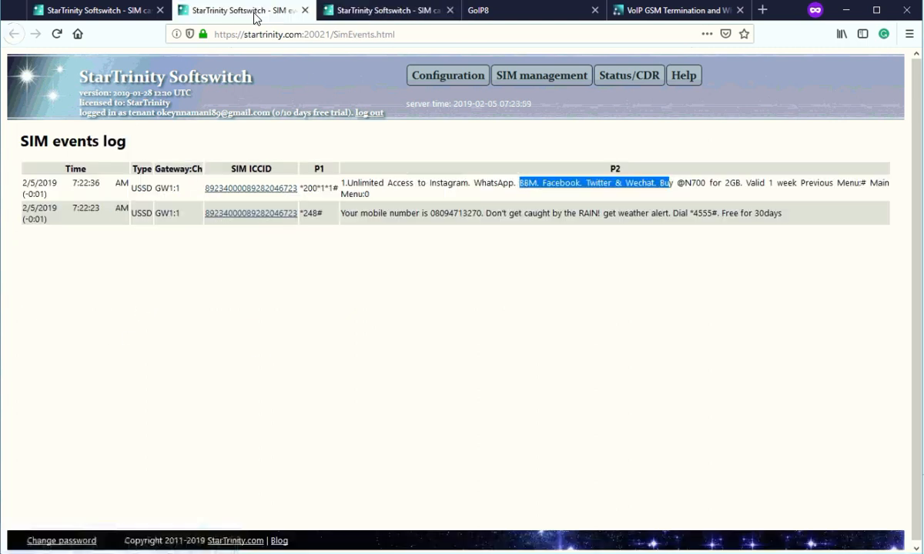
left_click(638, 13)
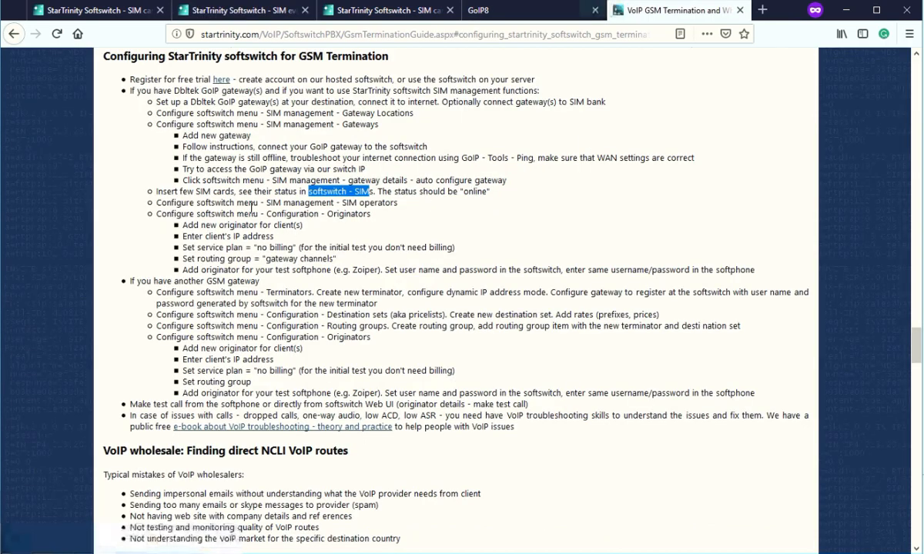
left_click_drag(166, 202, 397, 204)
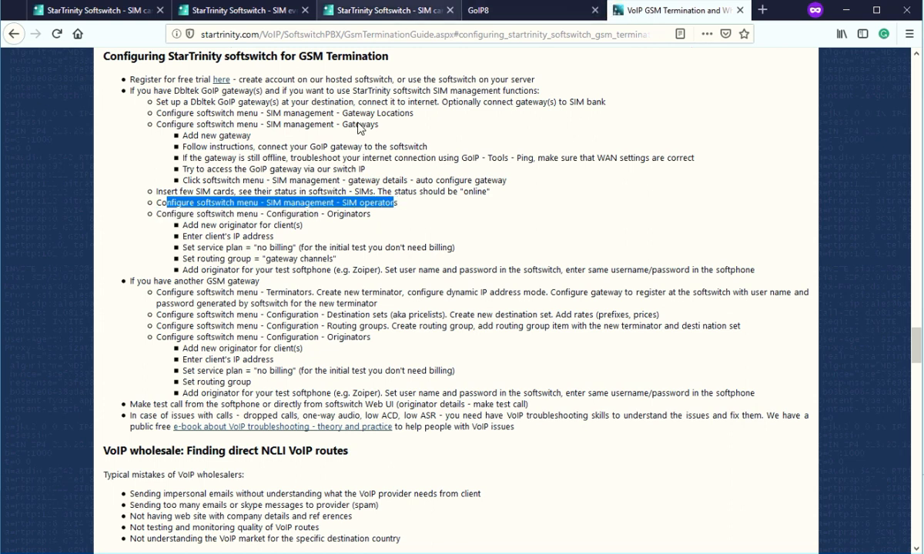
left_click(404, 12)
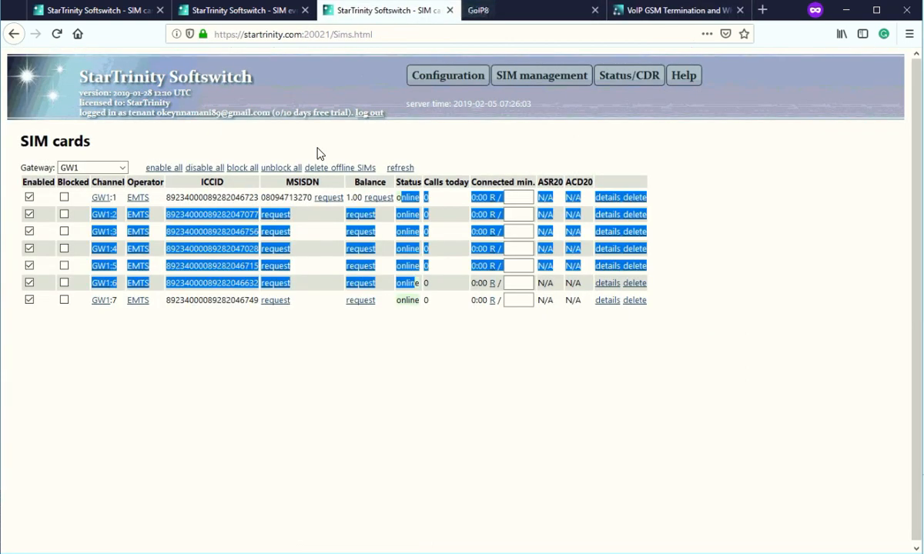
mouse_move(449, 82)
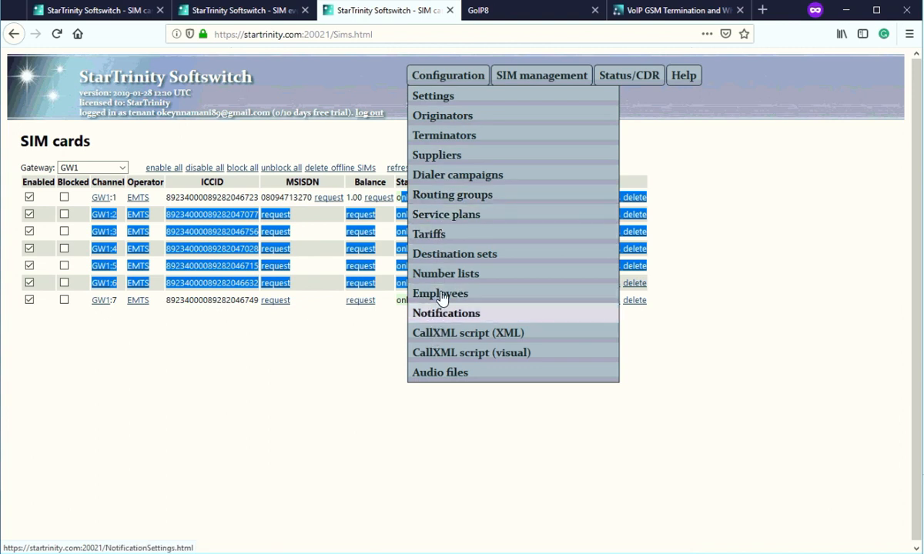
mouse_move(532, 76)
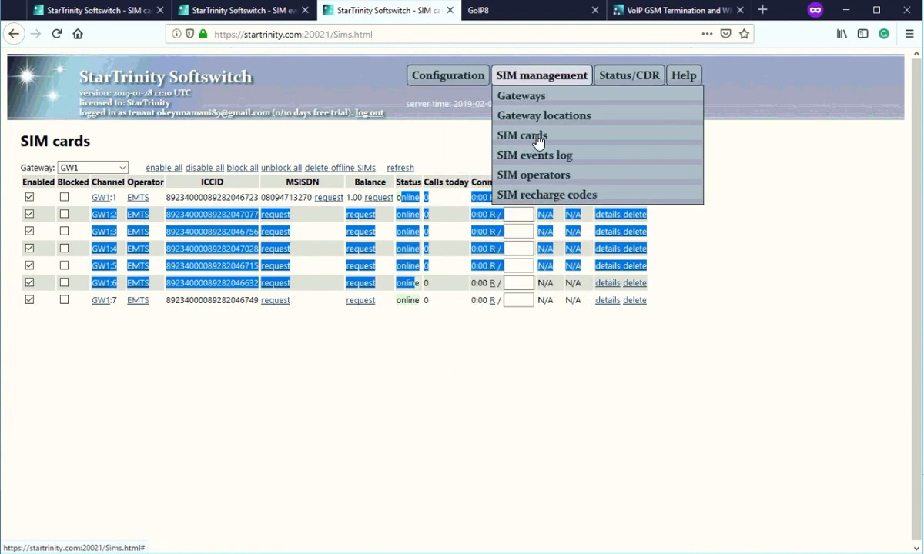
Open the EMTS SIM operator details showing its MSISDN query USSD setting.
left_click(548, 177)
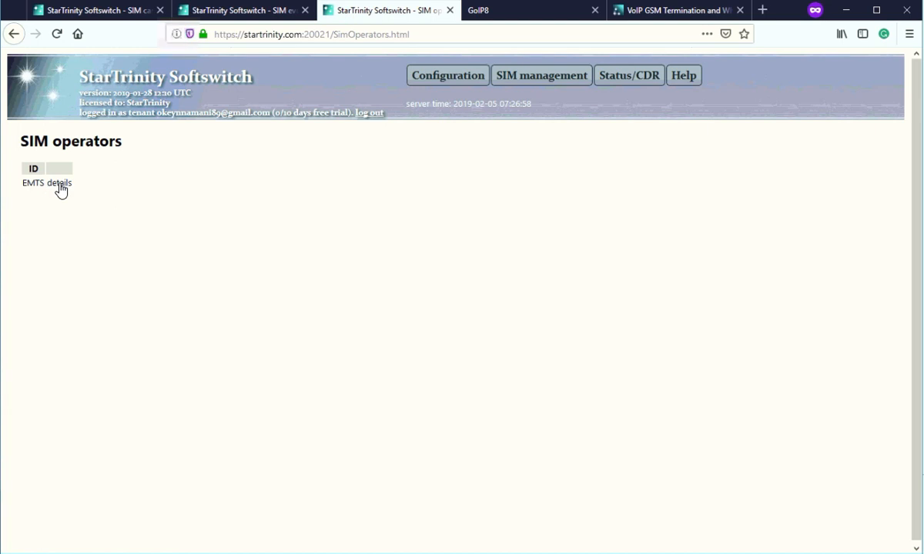
left_click(60, 185)
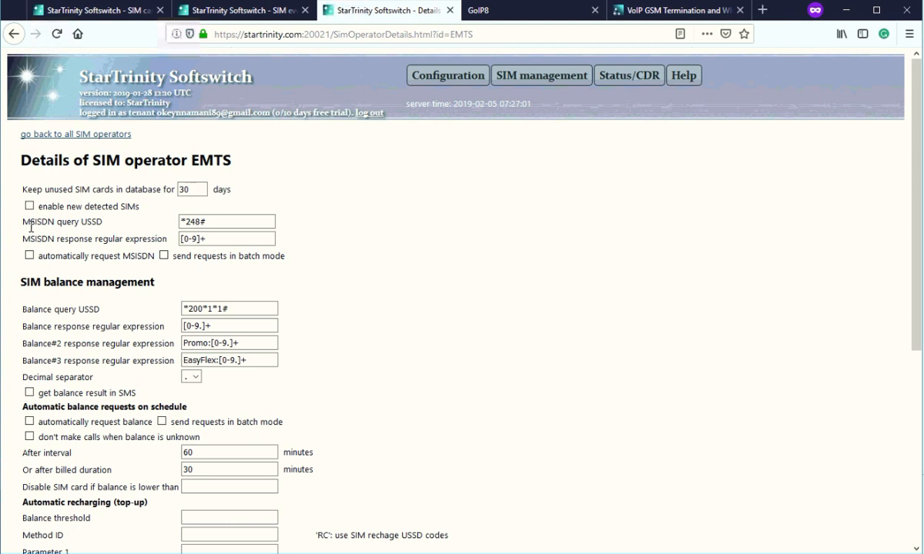
left_click_drag(23, 222, 81, 223)
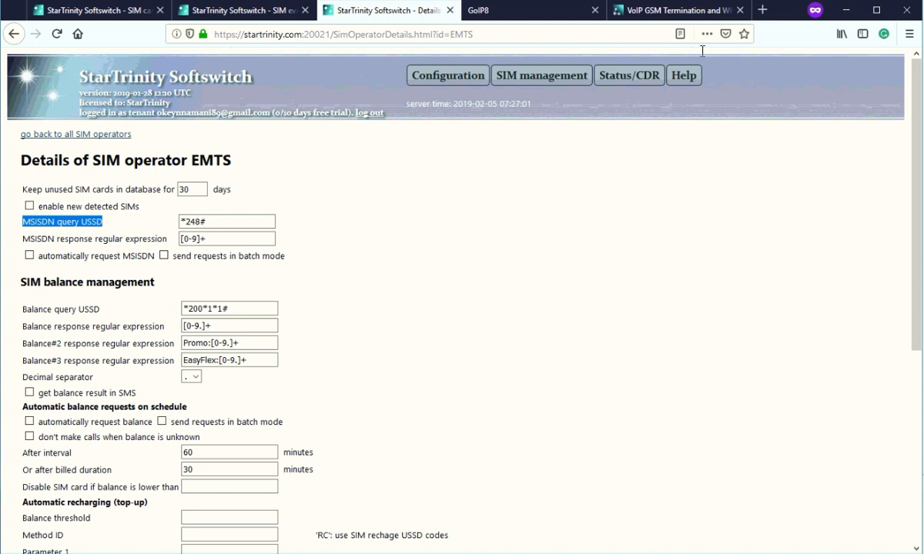
Open the SIM recharge codes page in a new browser tab.
mouse_move(512, 77)
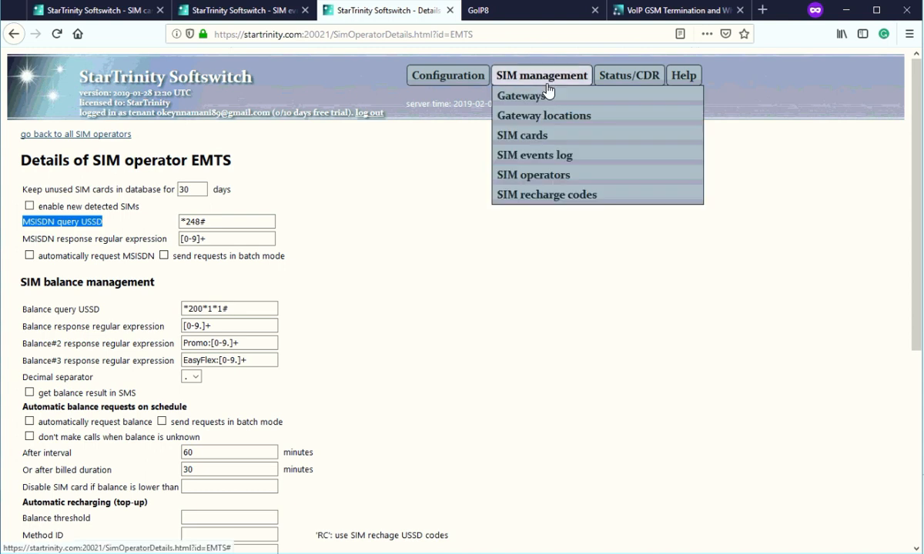
right_click(546, 199)
left_click(540, 197)
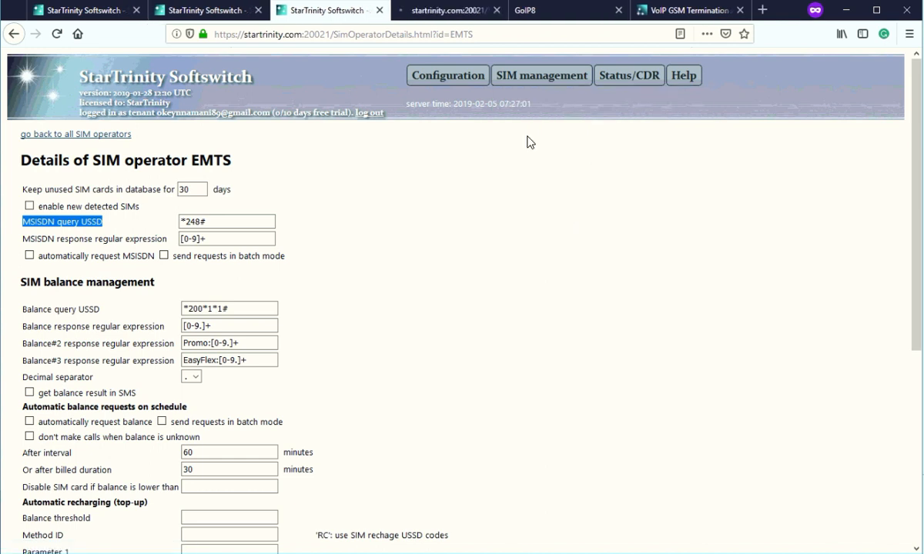
On the SIM recharge codes page, select EMTS as the operator; no codes exist yet.
left_click(428, 14)
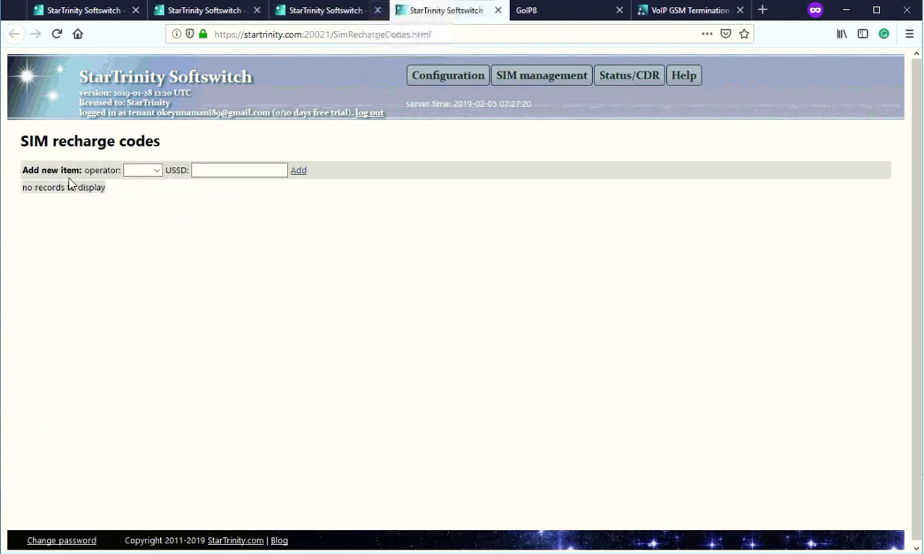
left_click(143, 170)
left_click(143, 184)
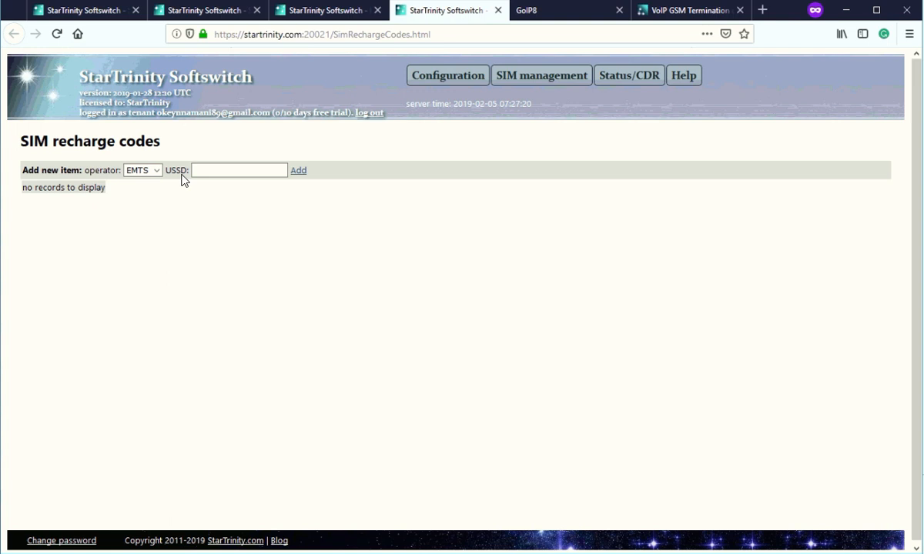
left_click(227, 167)
left_click_drag(36, 187, 122, 192)
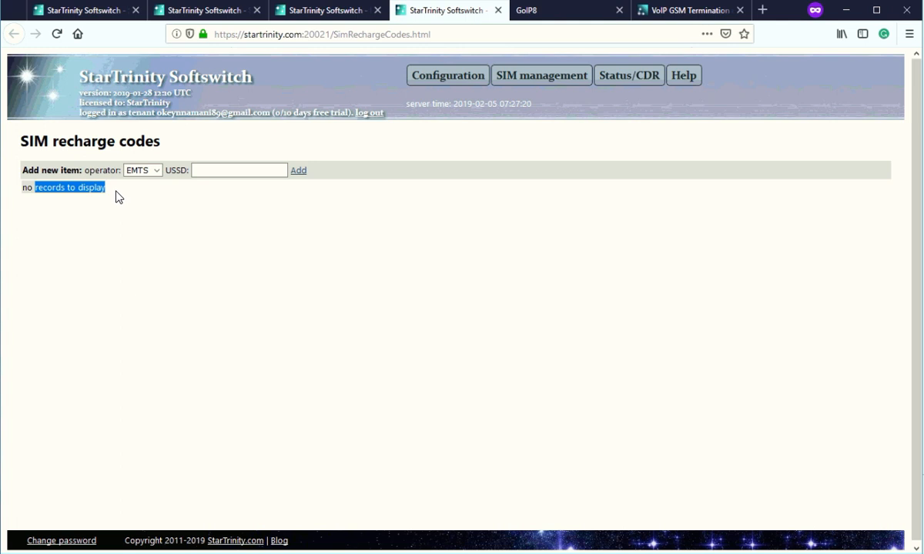
Add the EMTS recharge USSD code (*123*…# voucher string) and review the new unused row.
left_click(209, 171)
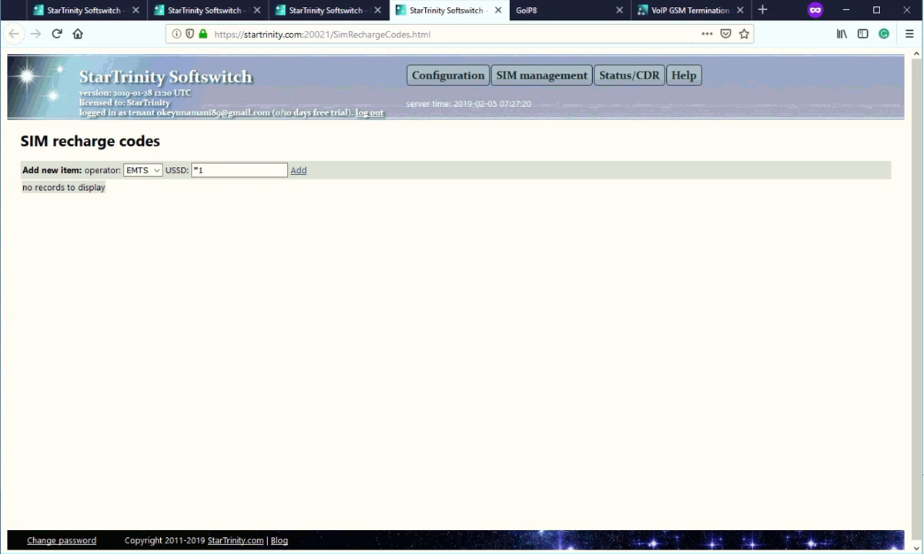
type("*123*121212121212121")
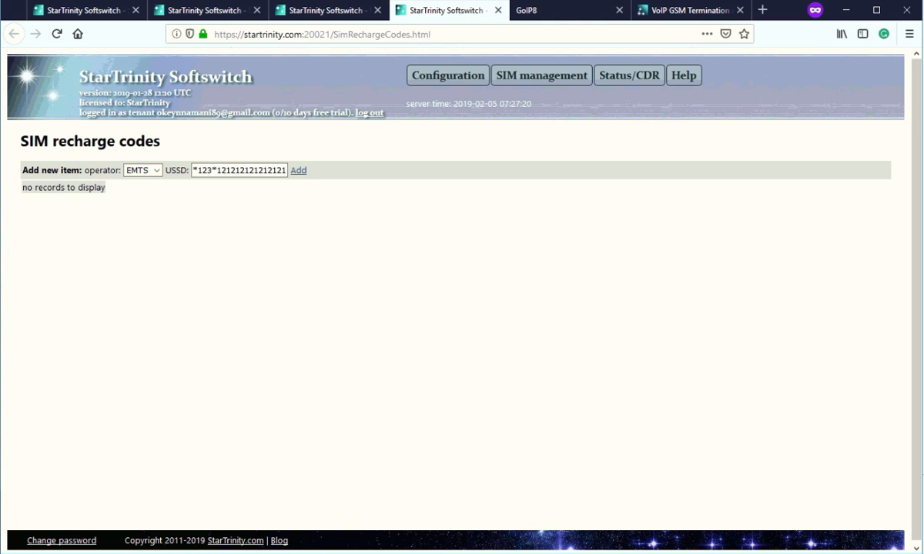
type("#")
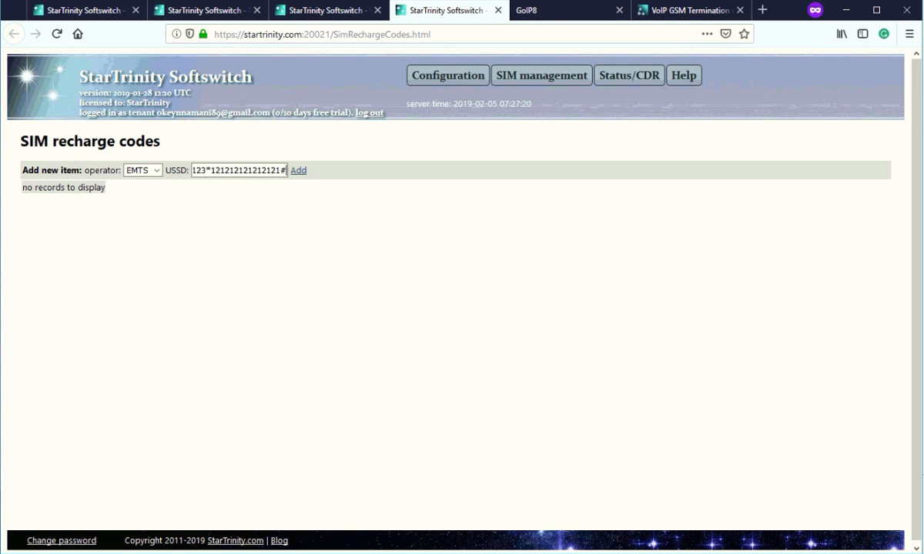
left_click(296, 171)
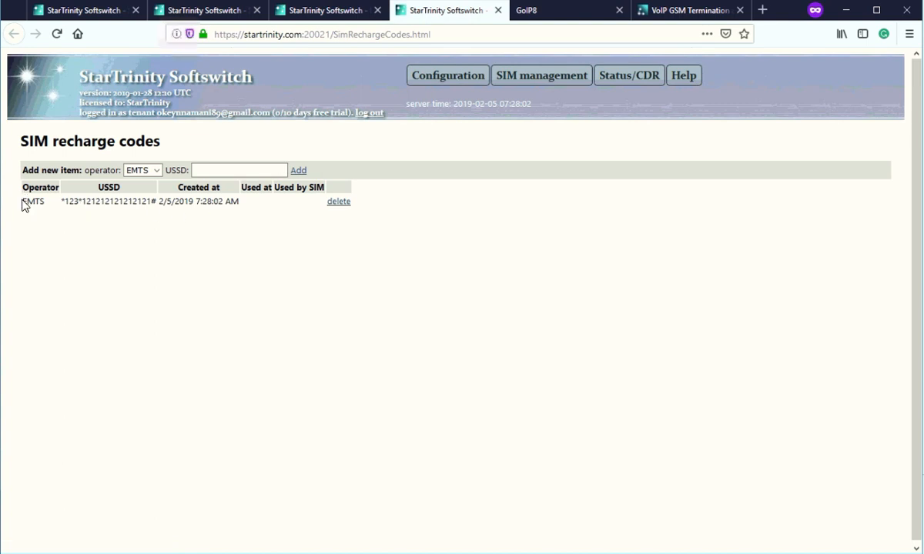
left_click_drag(21, 201, 175, 199)
left_click_drag(182, 198, 181, 198)
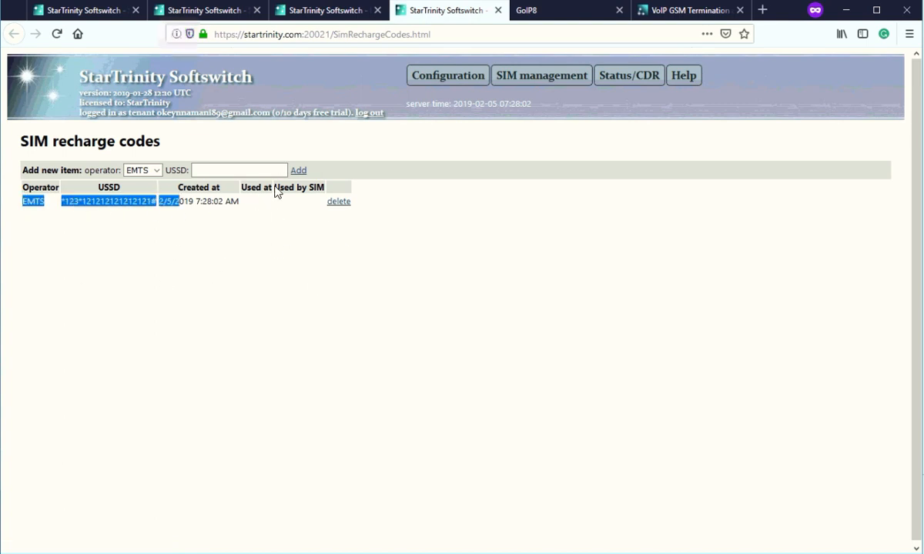
left_click_drag(275, 187, 324, 188)
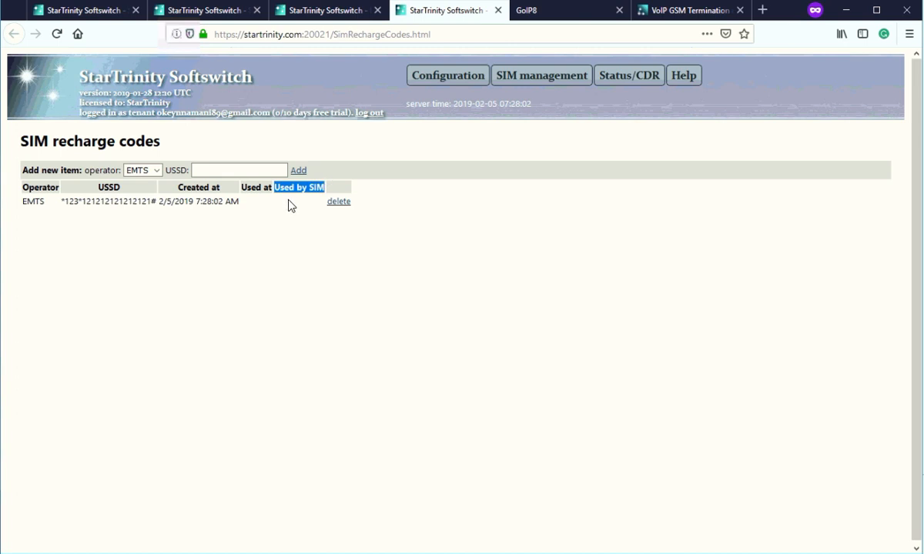
left_click_drag(245, 187, 271, 188)
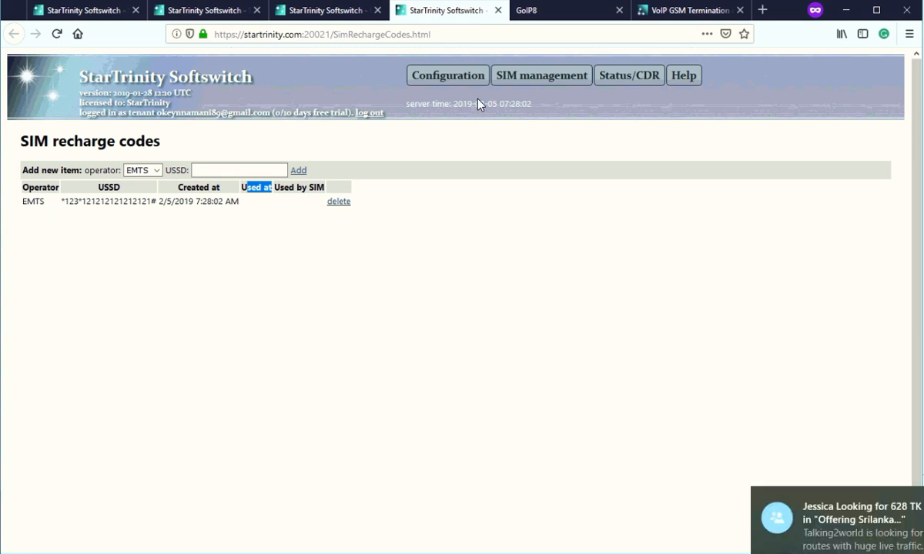
mouse_move(462, 80)
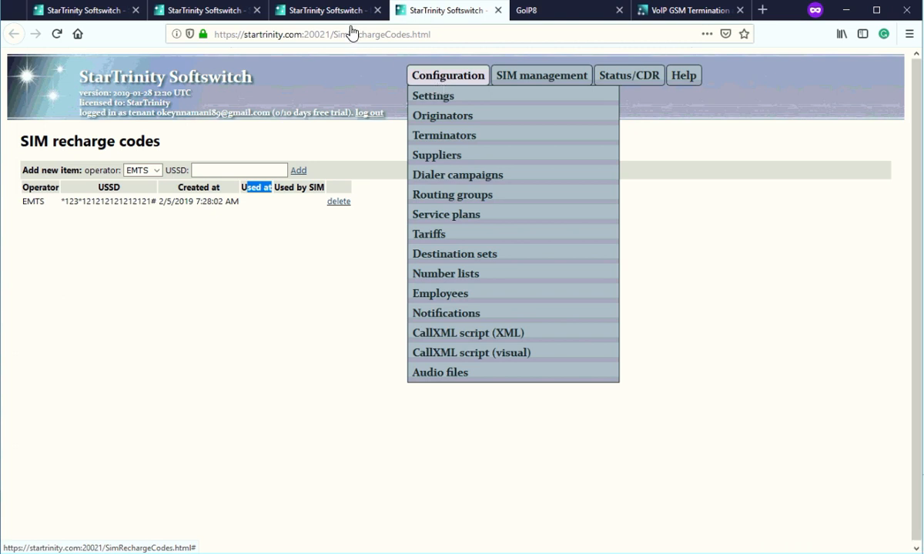
Review EMTS automatic recharging, scheduled balance requests and balance query code *200*1*1#.
left_click(327, 13)
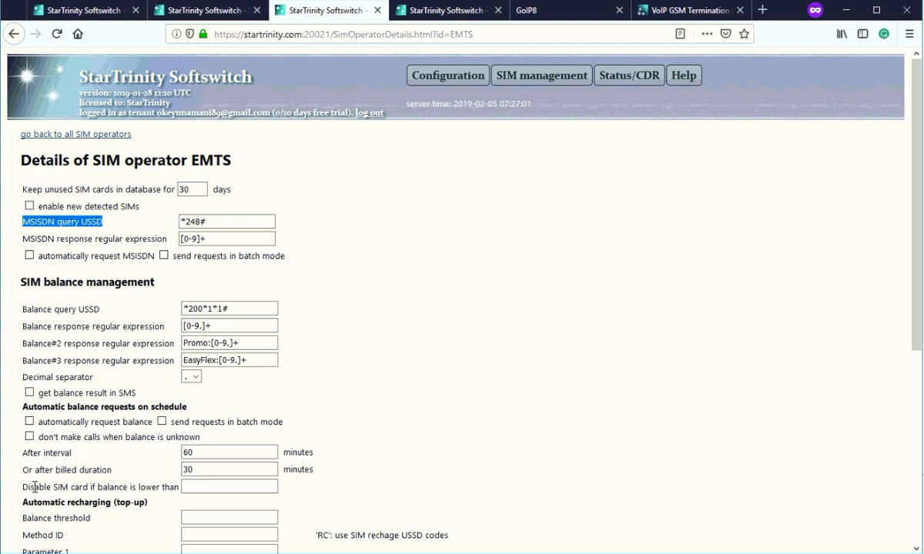
left_click_drag(28, 501, 134, 502)
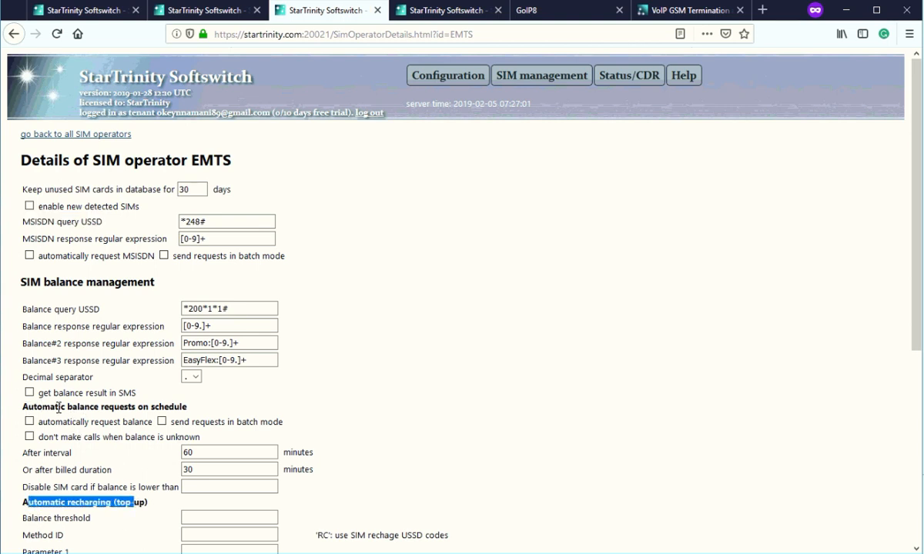
left_click_drag(55, 407, 174, 413)
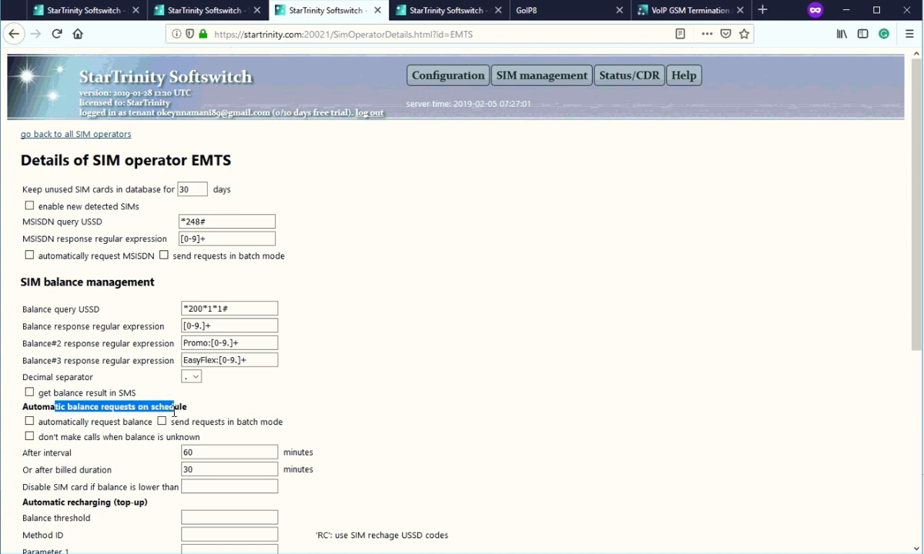
left_click_drag(48, 423, 153, 423)
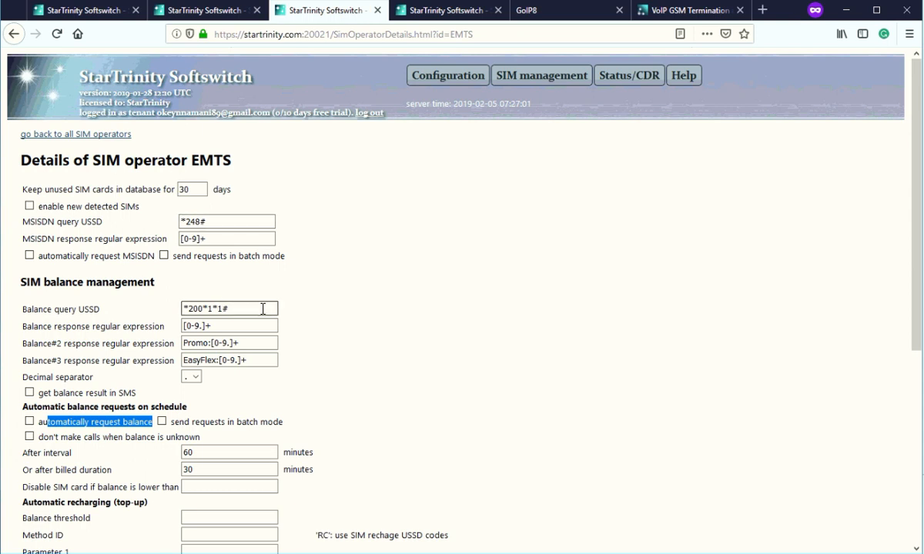
left_click_drag(260, 309, 188, 320)
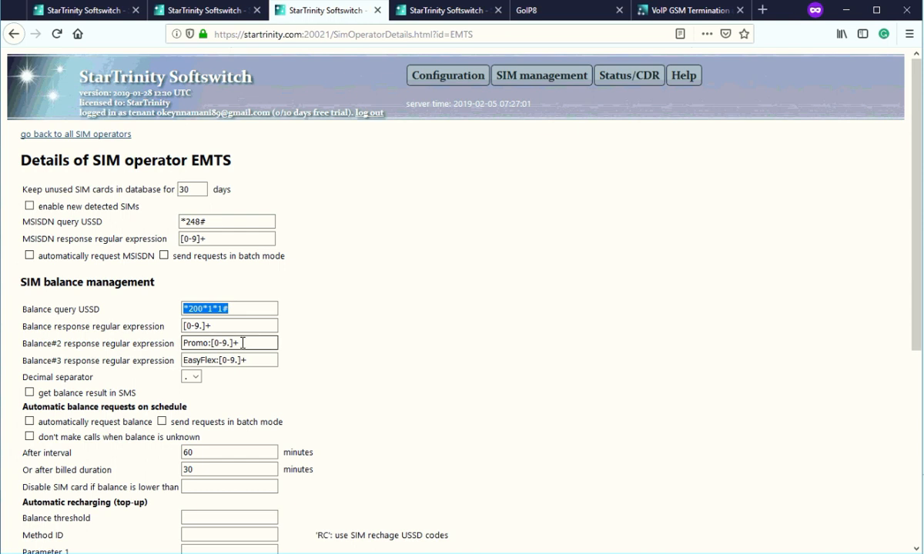
Review the balance response expressions Promo:[0-9.]+ and EasyFlex:[0-9.]+ and the MSISDN query setting.
left_click_drag(241, 343, 180, 343)
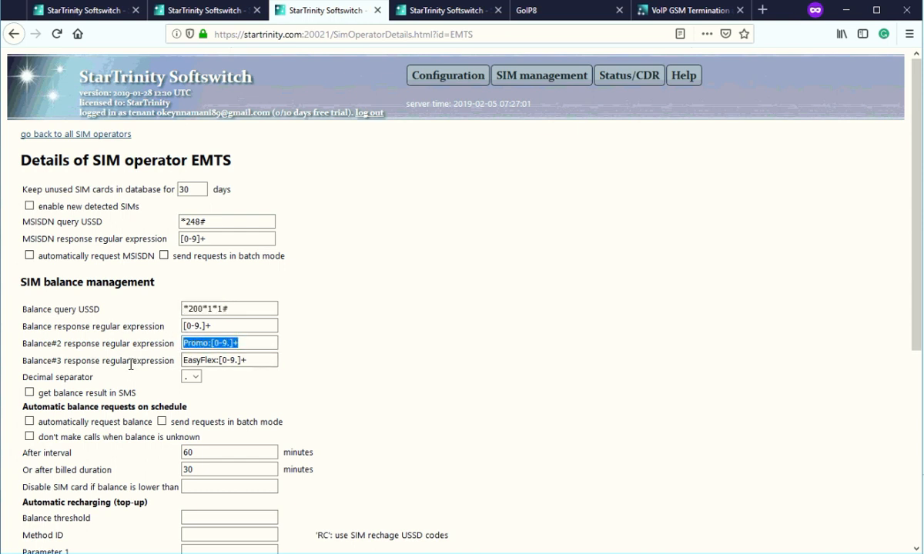
double_click(215, 360)
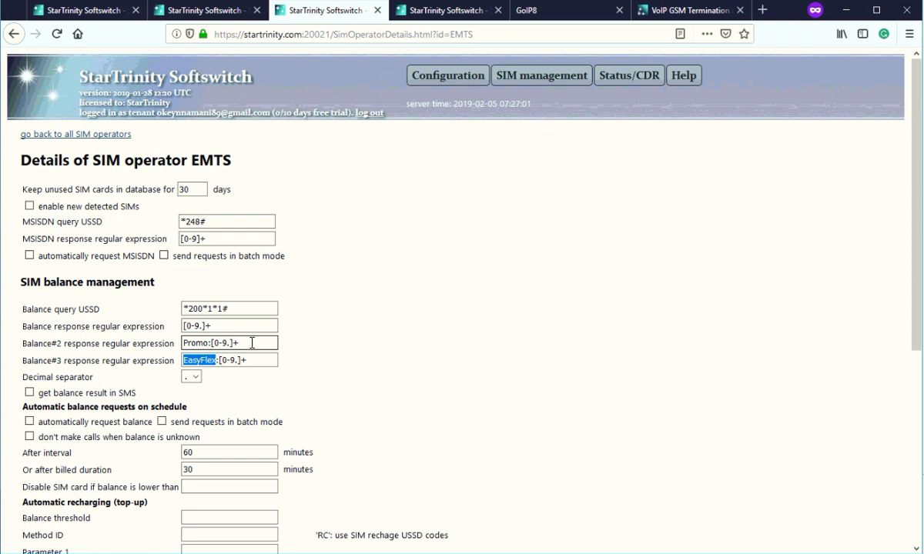
left_click_drag(240, 339, 212, 347)
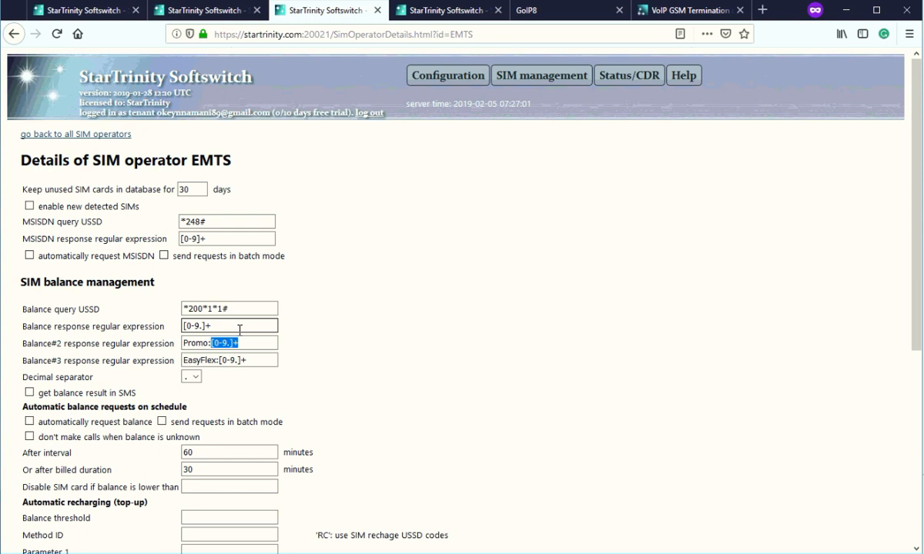
double_click(212, 361)
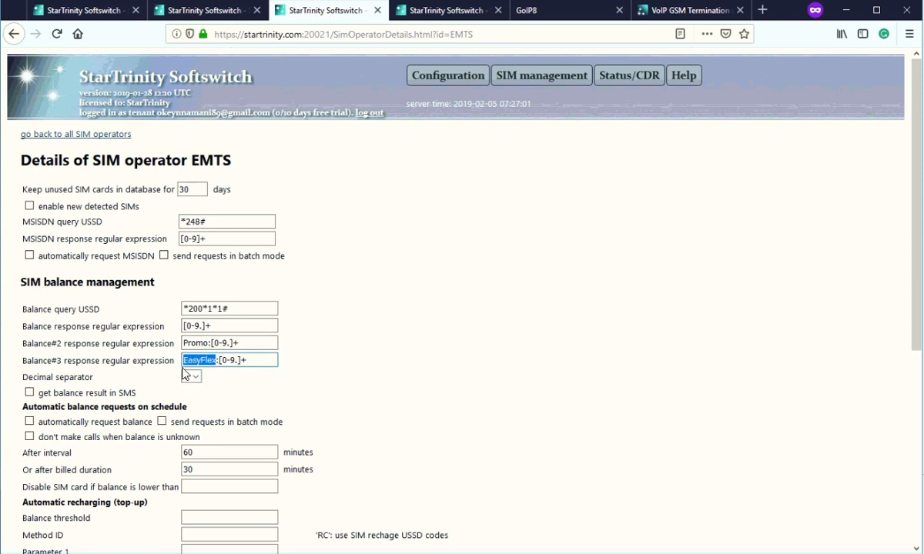
left_click_drag(209, 327, 147, 327)
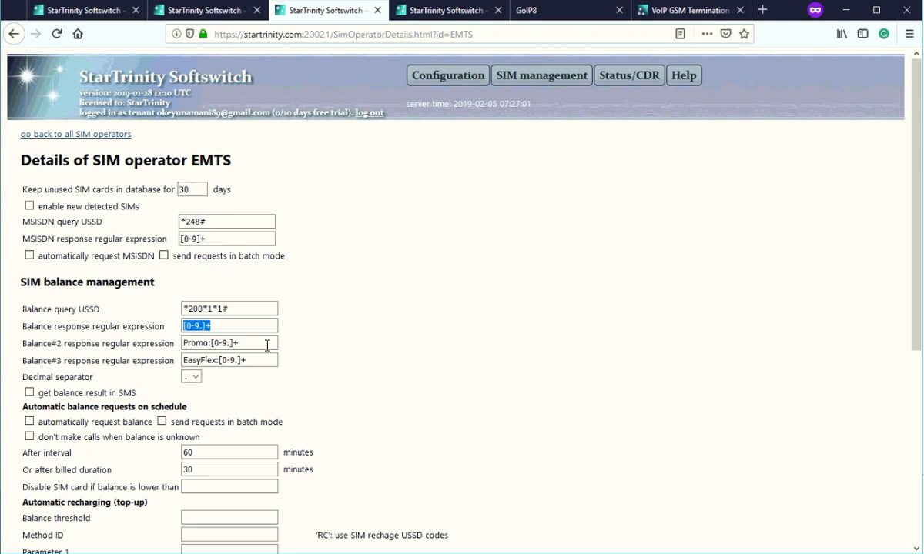
left_click_drag(268, 343, 178, 343)
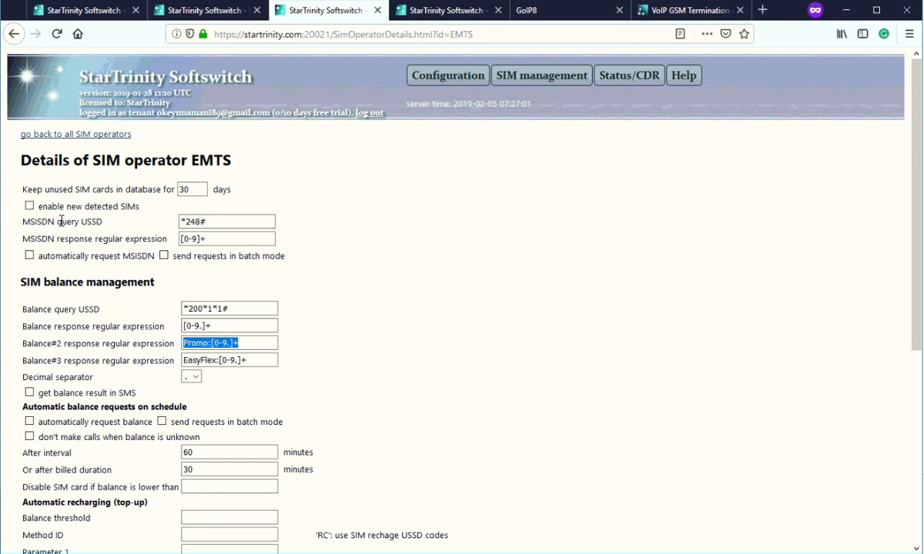
left_click_drag(56, 221, 80, 237)
left_click_drag(216, 222, 165, 222)
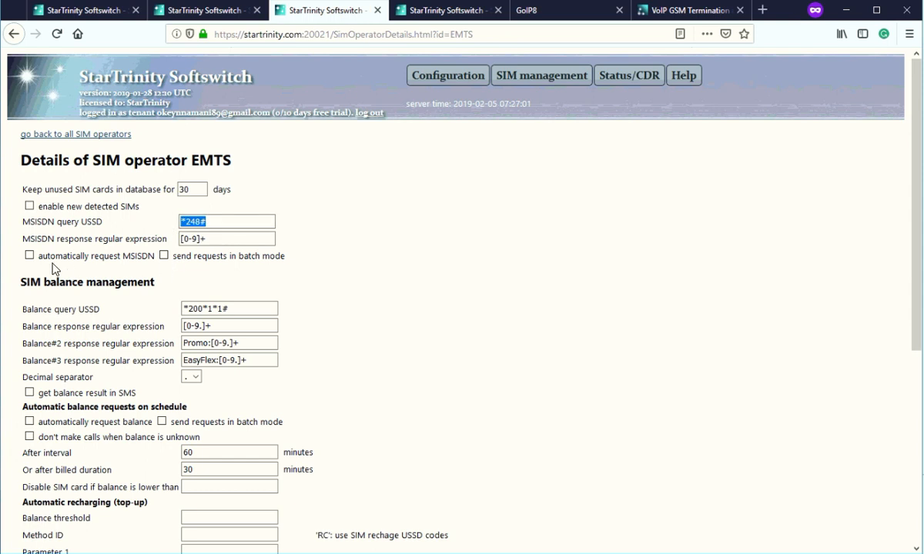
left_click(245, 309)
left_click_drag(121, 326, 166, 326)
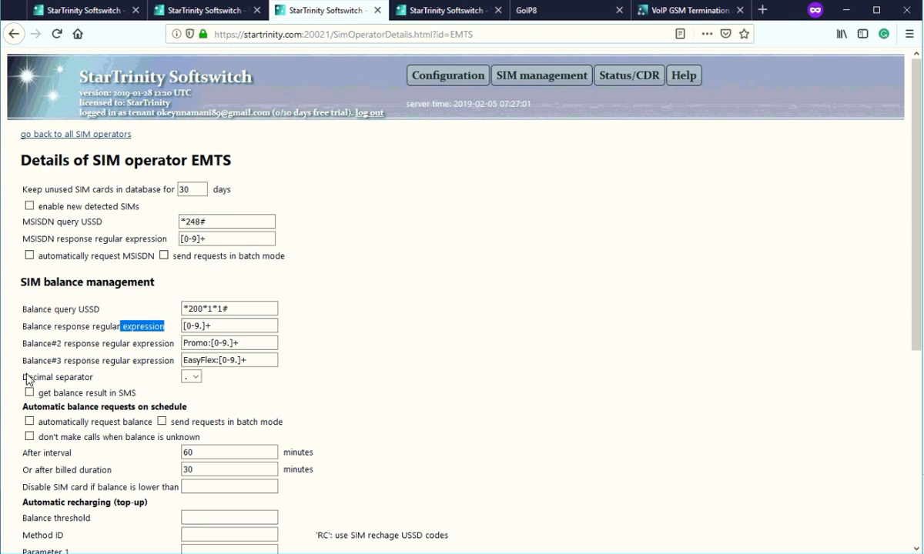
left_click_drag(33, 377, 172, 389)
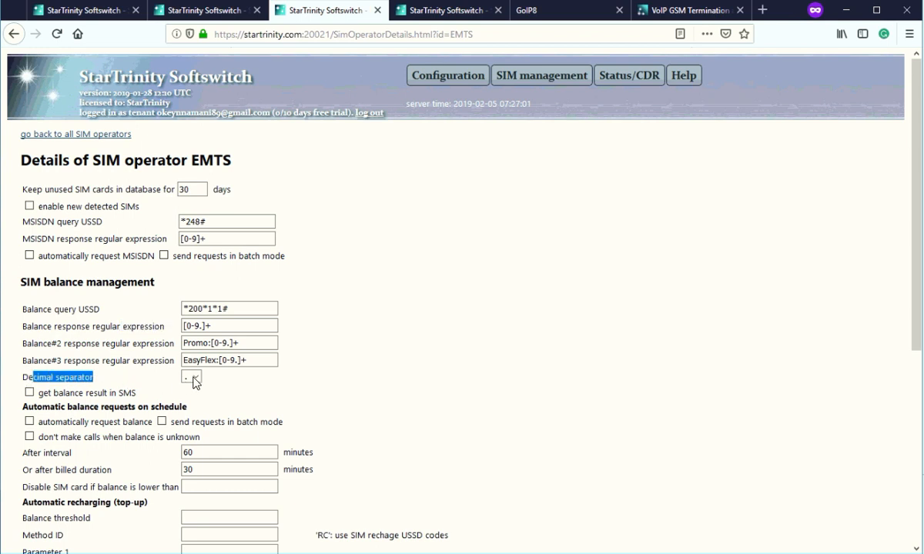
left_click(194, 380)
left_click(75, 321)
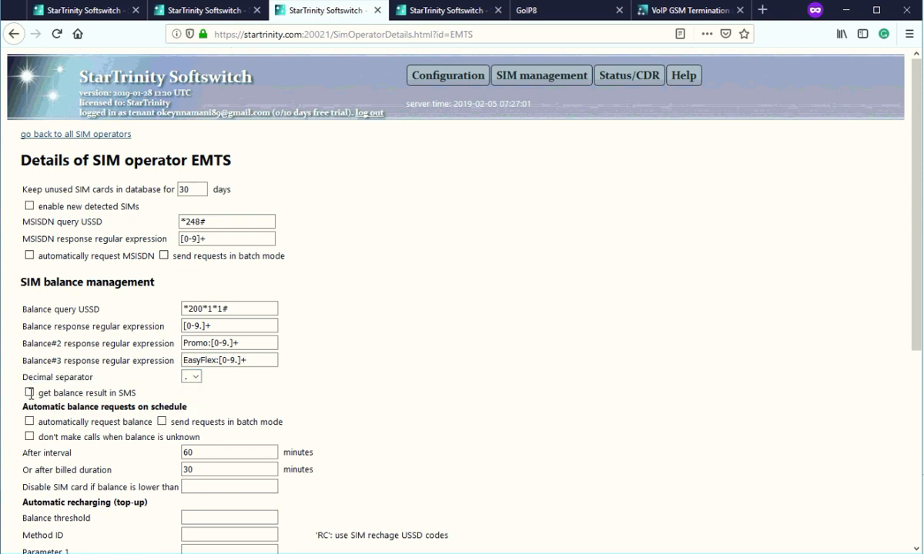
left_click_drag(37, 394, 147, 399)
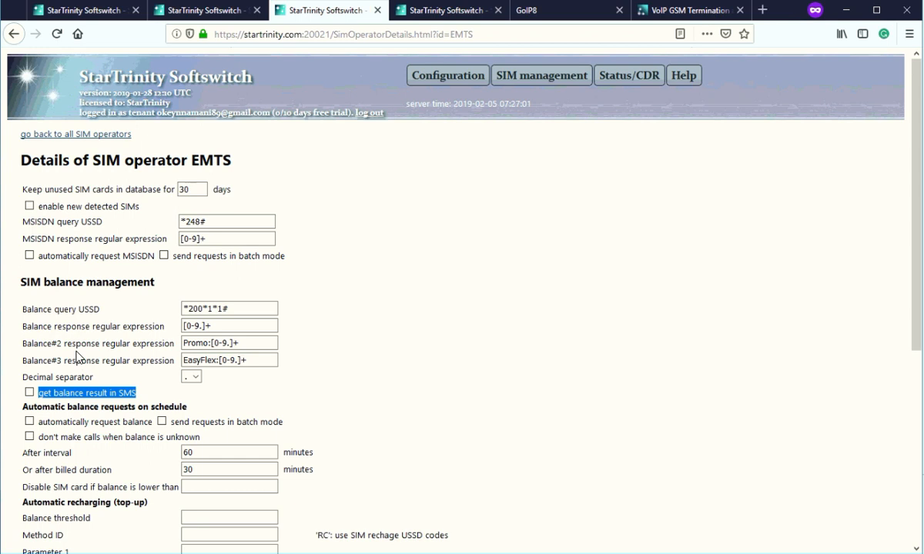
left_click_drag(39, 422, 55, 422)
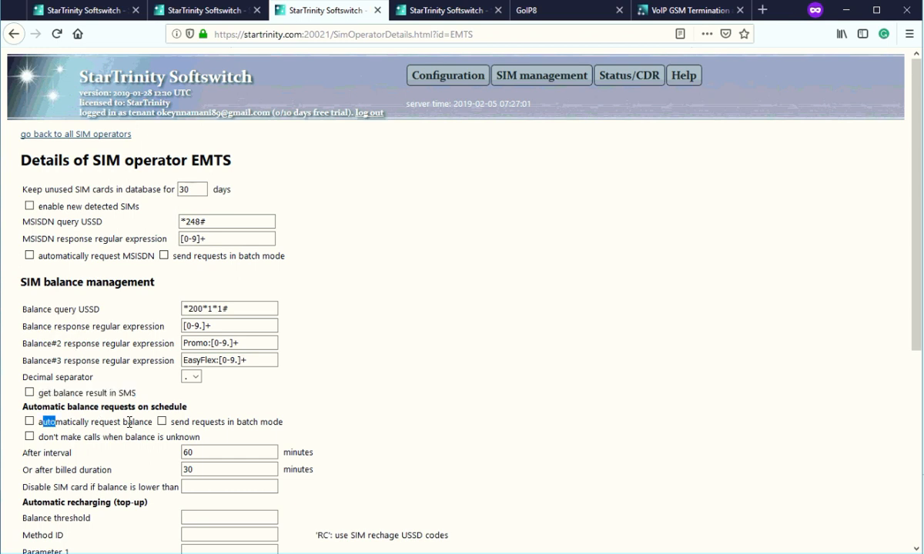
left_click_drag(129, 422, 151, 431)
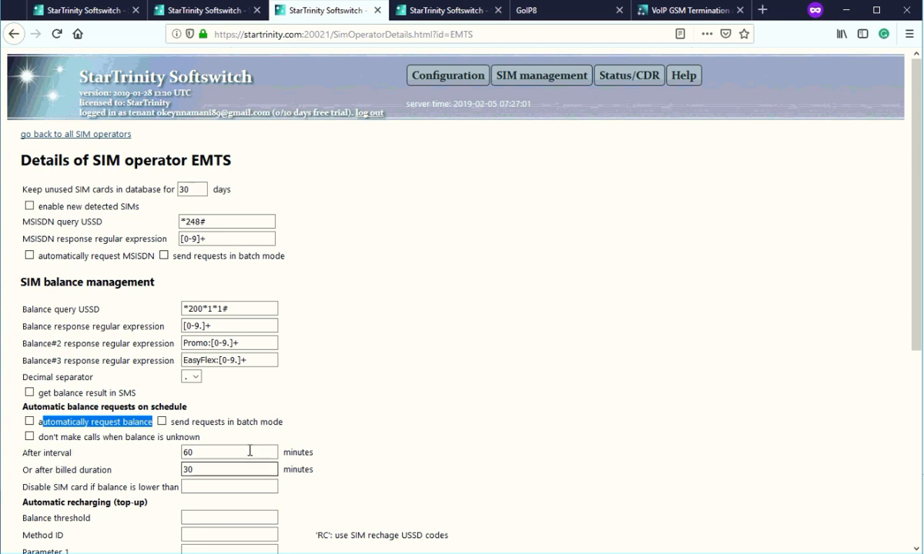
double_click(199, 452)
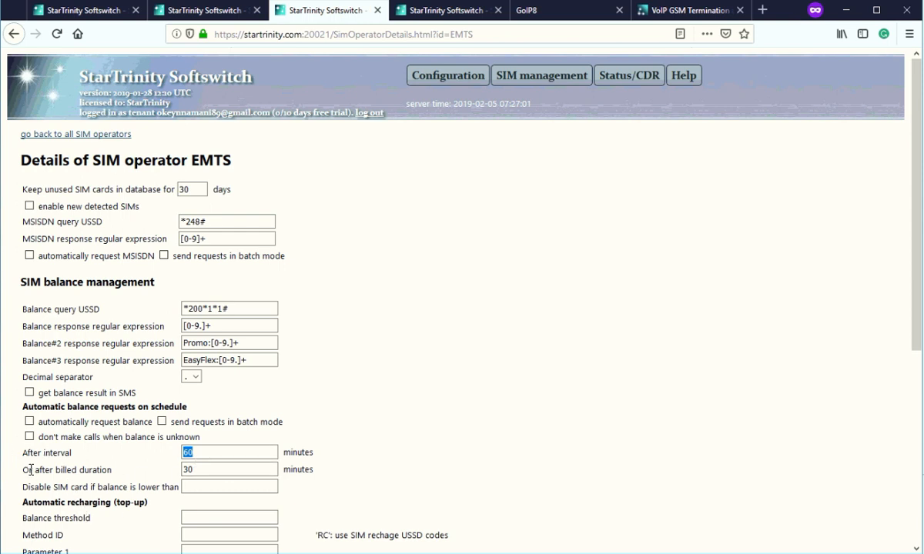
left_click_drag(29, 470, 153, 471)
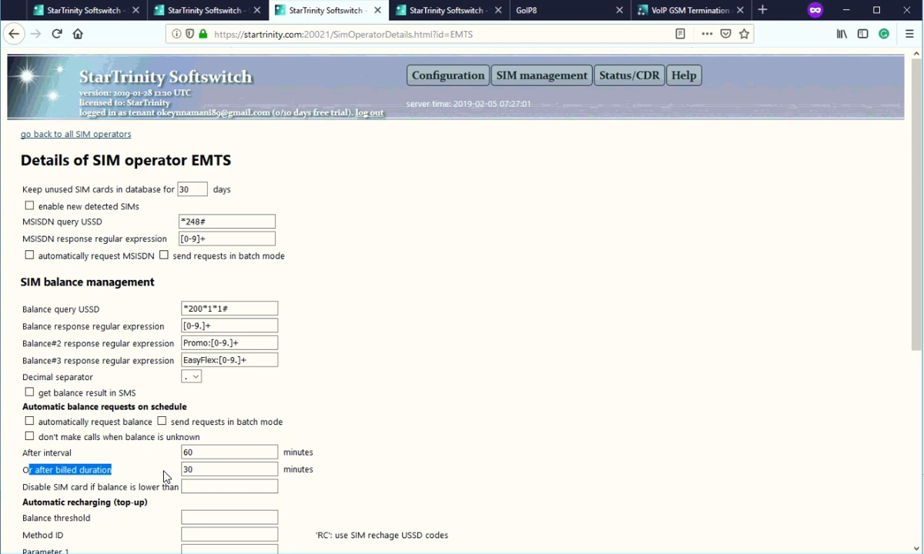
left_click(206, 471)
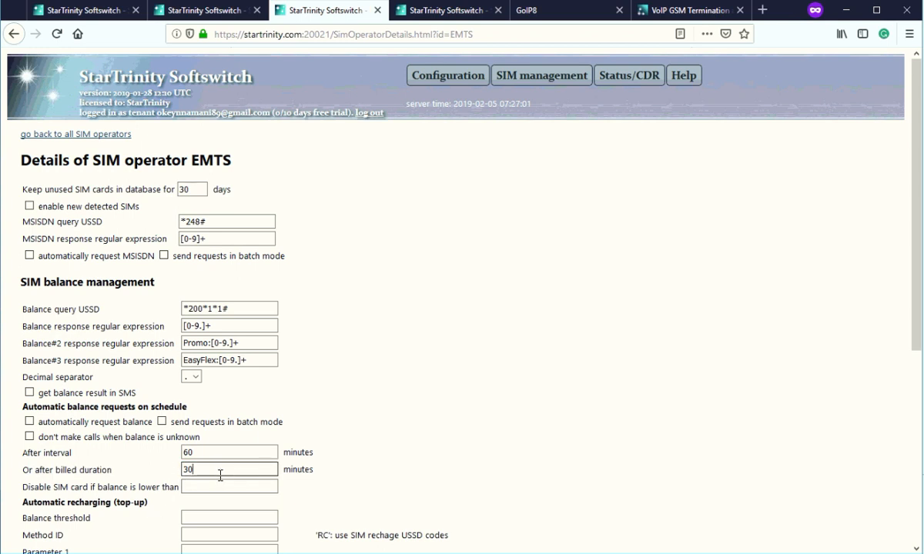
double_click(285, 469)
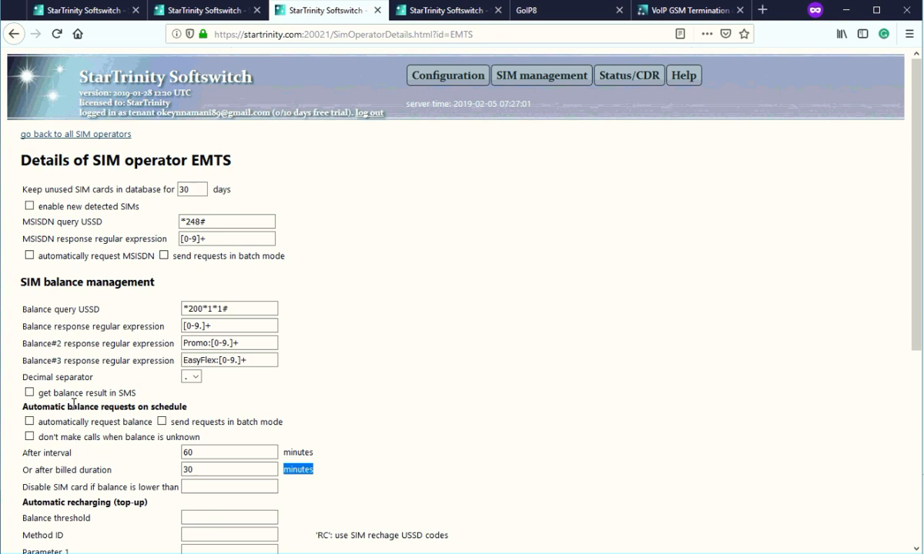
left_click_drag(66, 407, 119, 407)
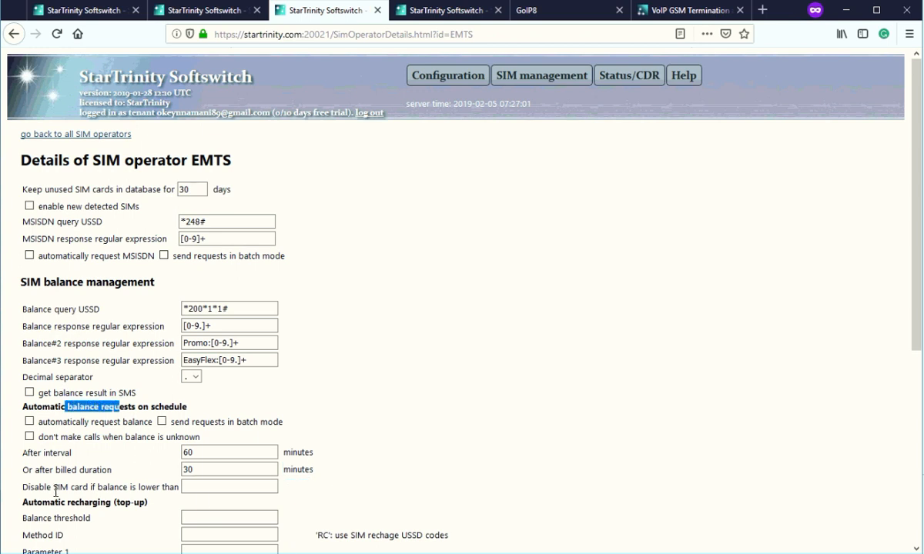
left_click(117, 488)
left_click(212, 484)
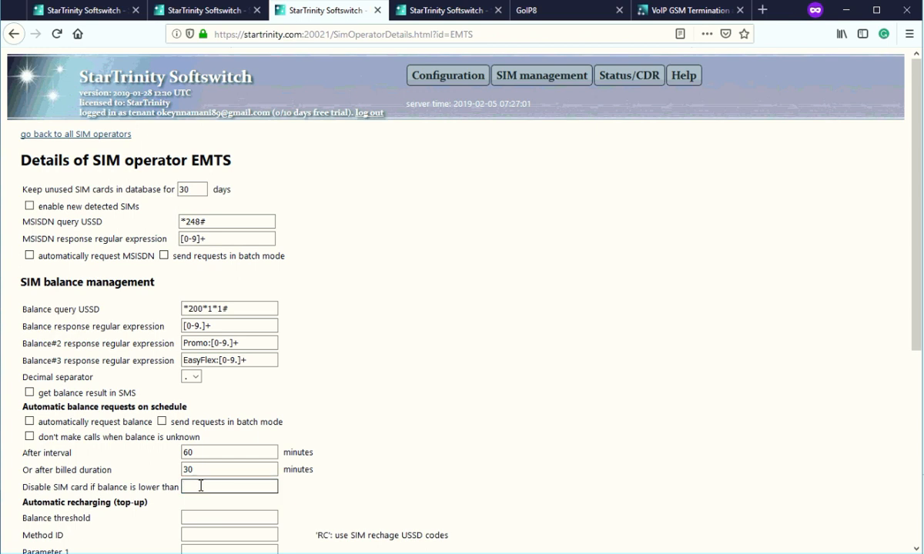
left_click_drag(44, 486, 166, 493)
Scroll to automatic recharging and inspect the empty Balance threshold setting.
scroll(157, 490, "down", 3)
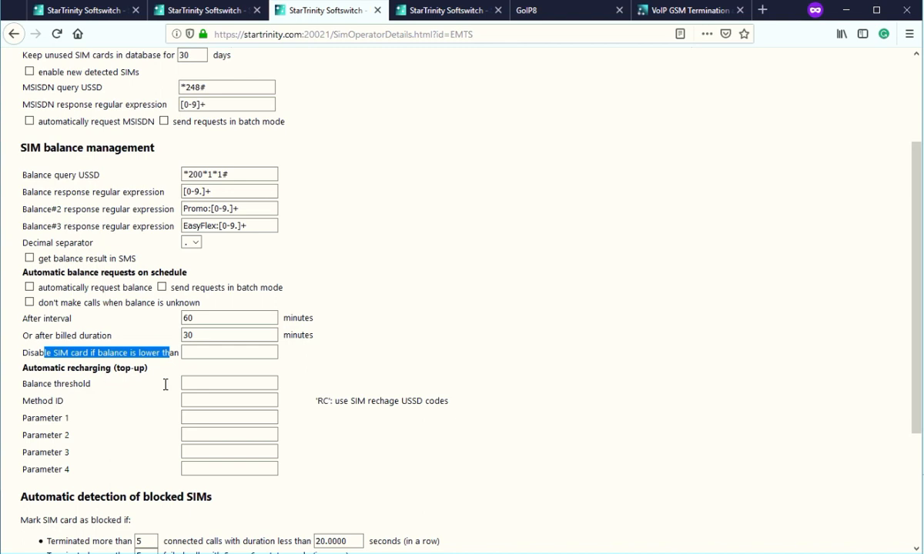
left_click(189, 384)
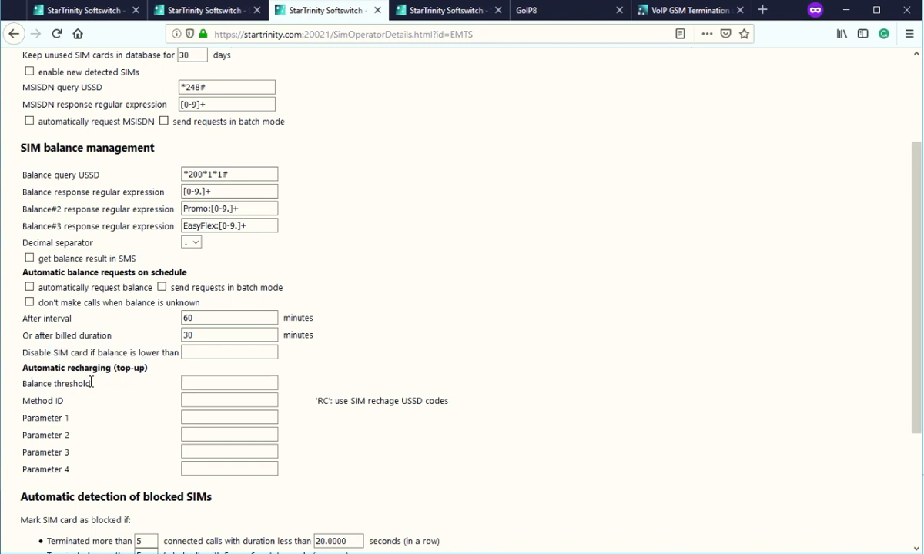
left_click_drag(26, 383, 140, 394)
left_click(196, 384)
left_click_drag(31, 384, 73, 383)
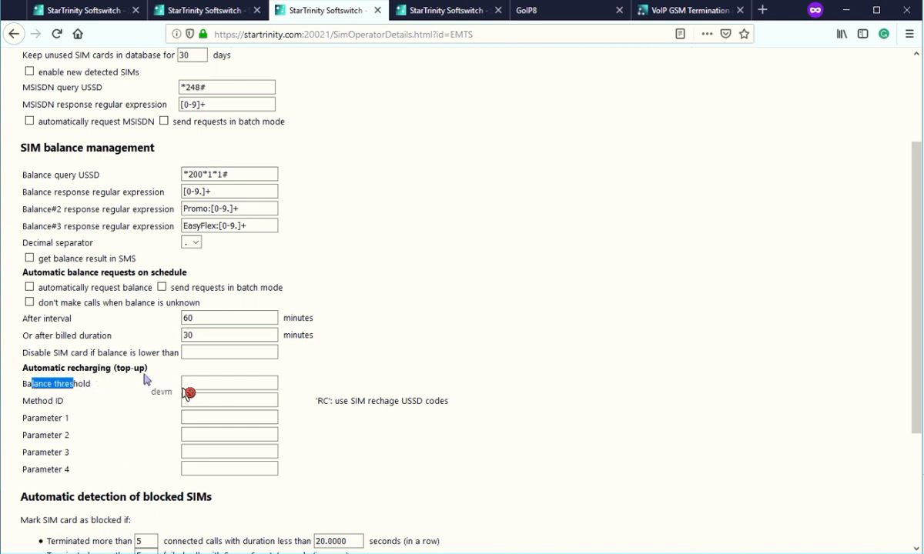
left_click_drag(201, 392, 27, 402)
Enter RC, the recharge-codes method, as the Method ID and close the stray private window.
left_click(198, 398)
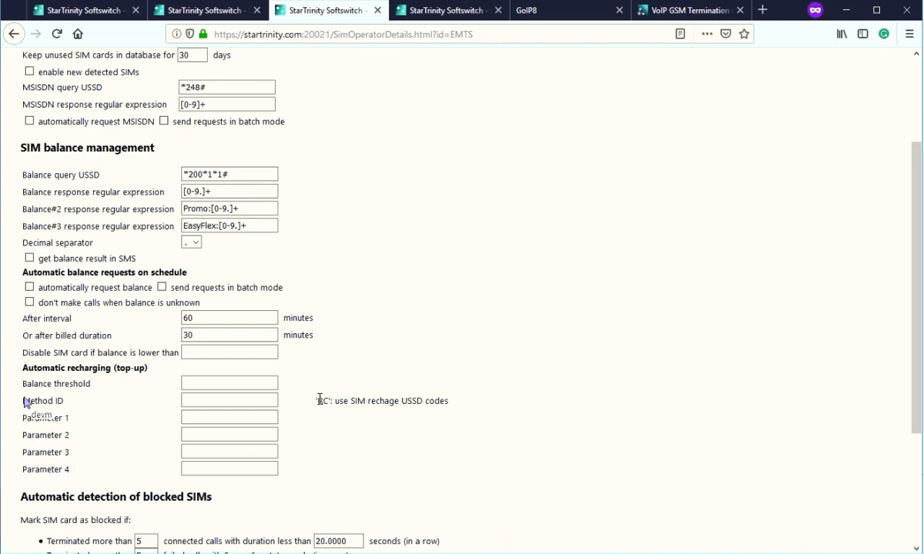
left_click_drag(320, 401, 330, 400)
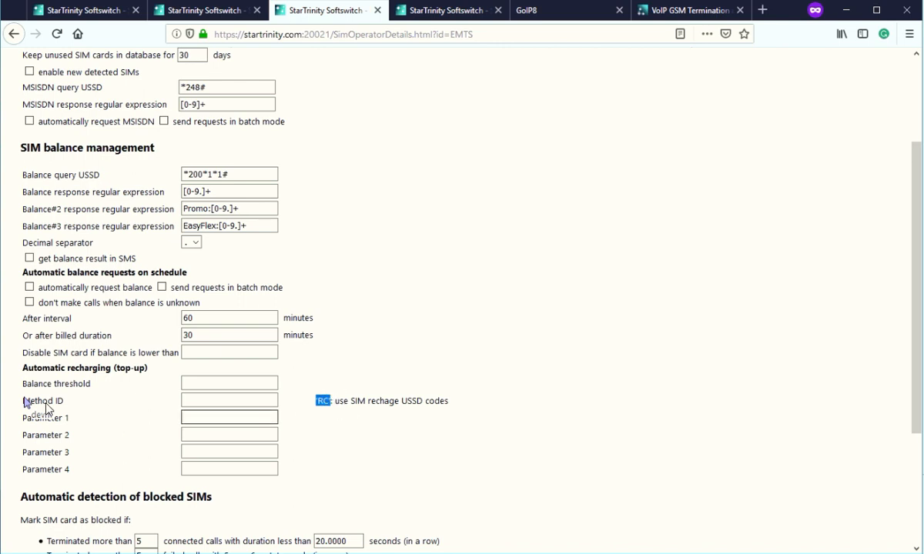
left_click(28, 402)
left_click_drag(28, 402, 309, 402)
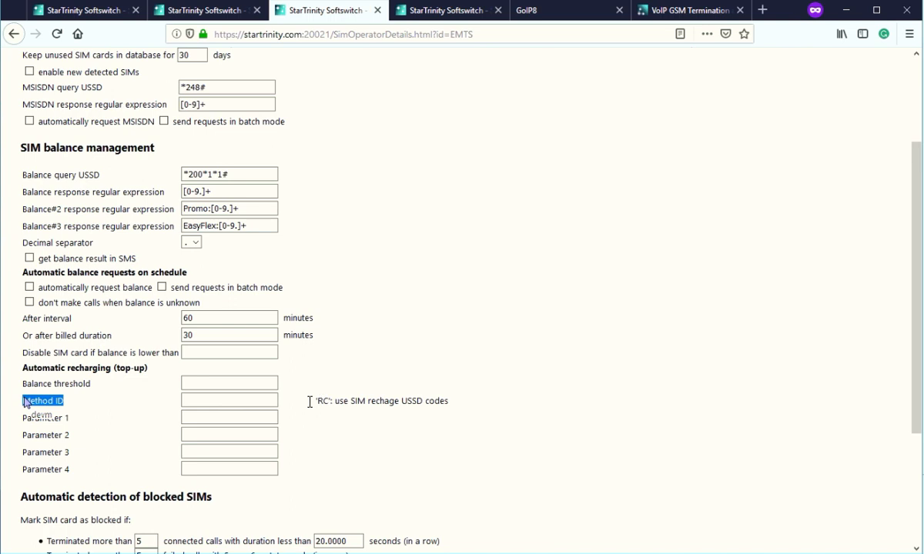
left_click(247, 401)
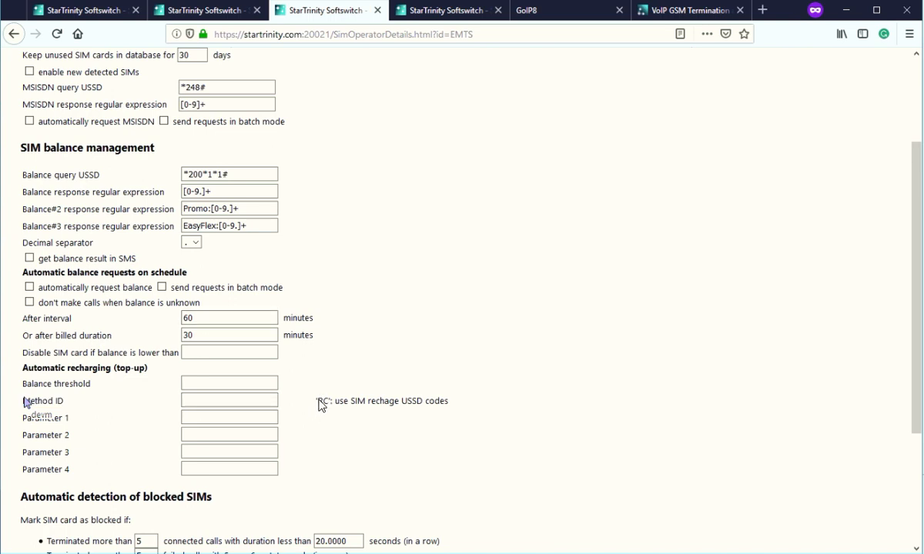
left_click_drag(325, 401, 318, 400)
left_click_drag(321, 401, 198, 401)
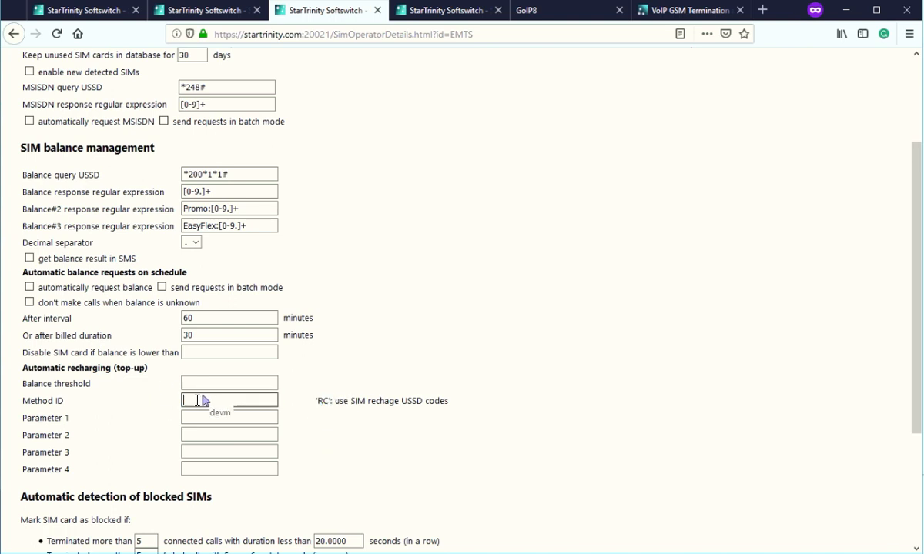
type("RC")
left_click(292, 402, "shift")
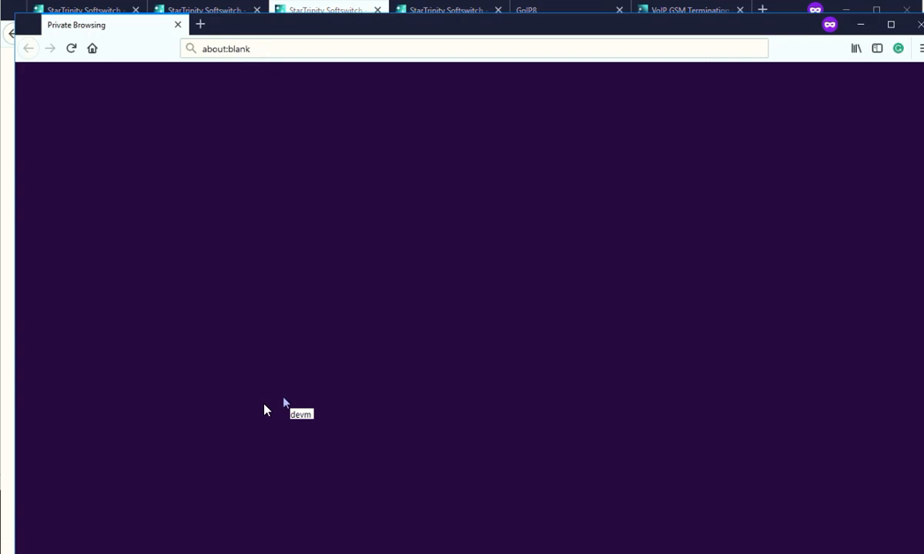
left_click(920, 26)
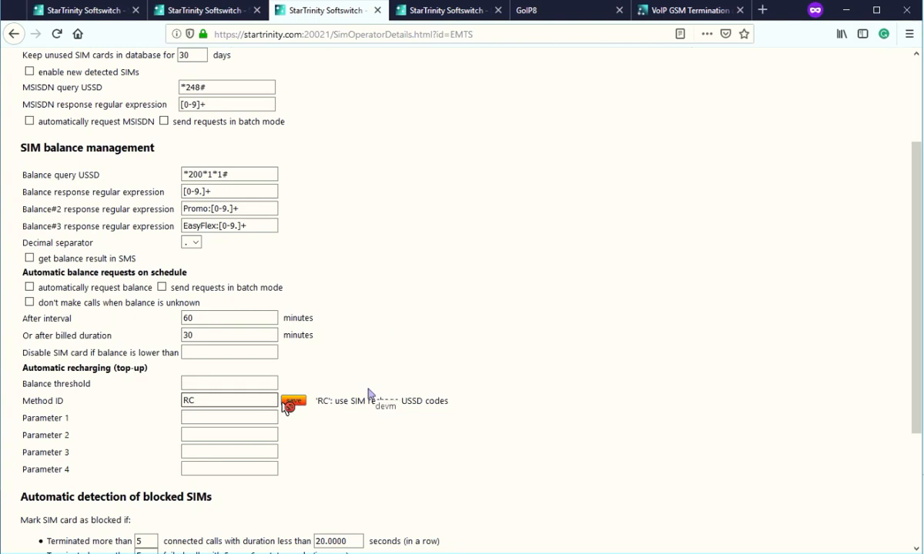
Save Method ID RC and set the EMTS balance threshold to 30.
key("ctrl")
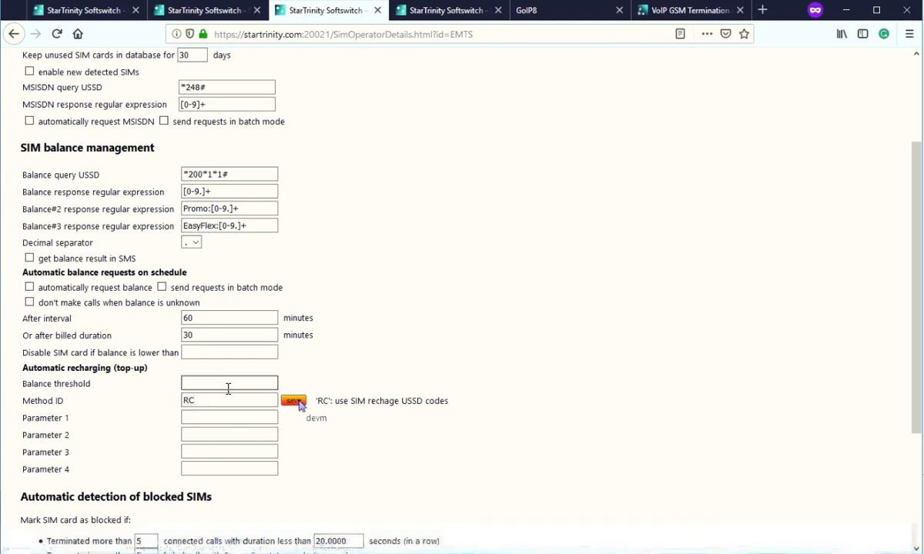
left_click(297, 403)
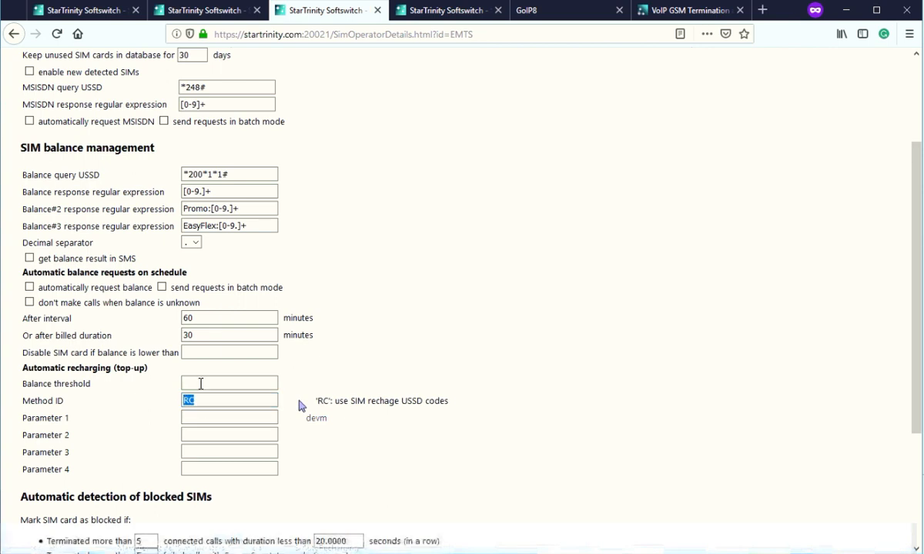
left_click(188, 383)
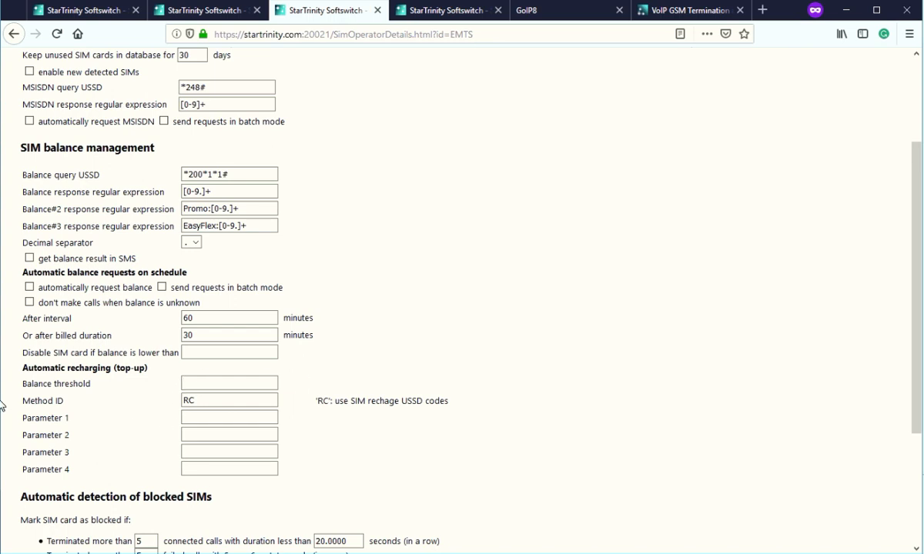
type("30")
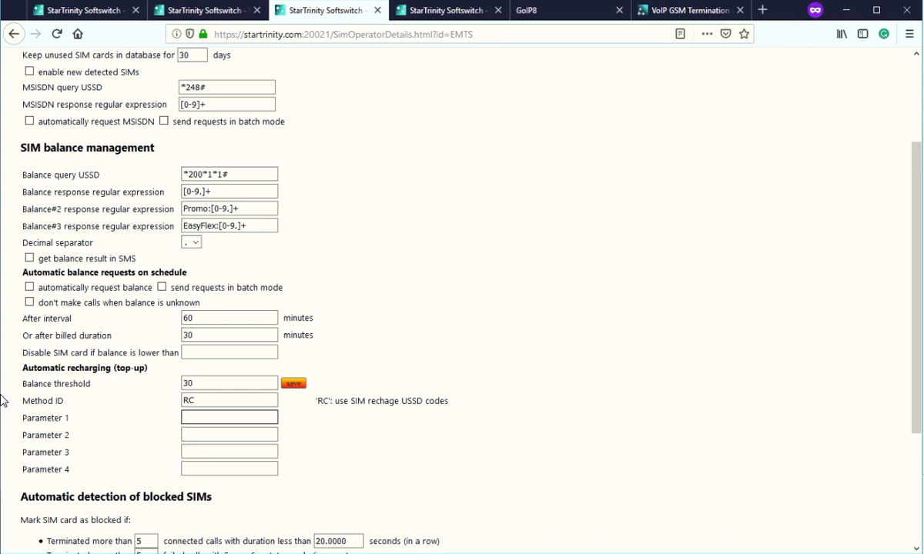
left_click(200, 385)
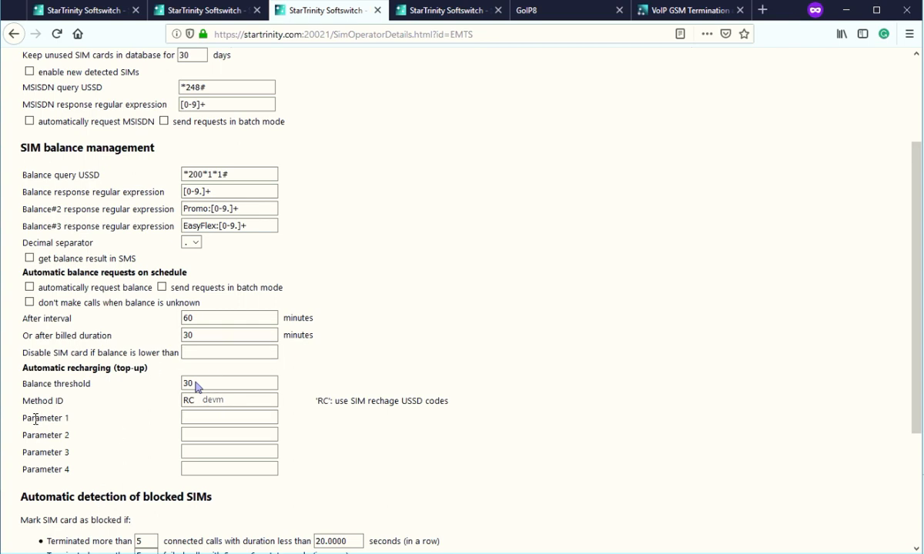
Look over the Parameter 1–4 fields, then go to the SIM recharge codes page.
left_click_drag(34, 440, 66, 465)
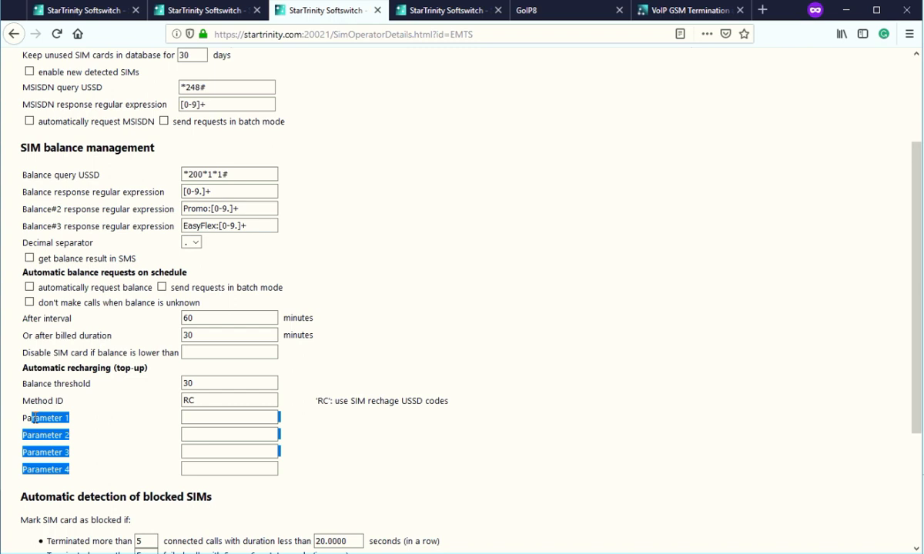
left_click(193, 417)
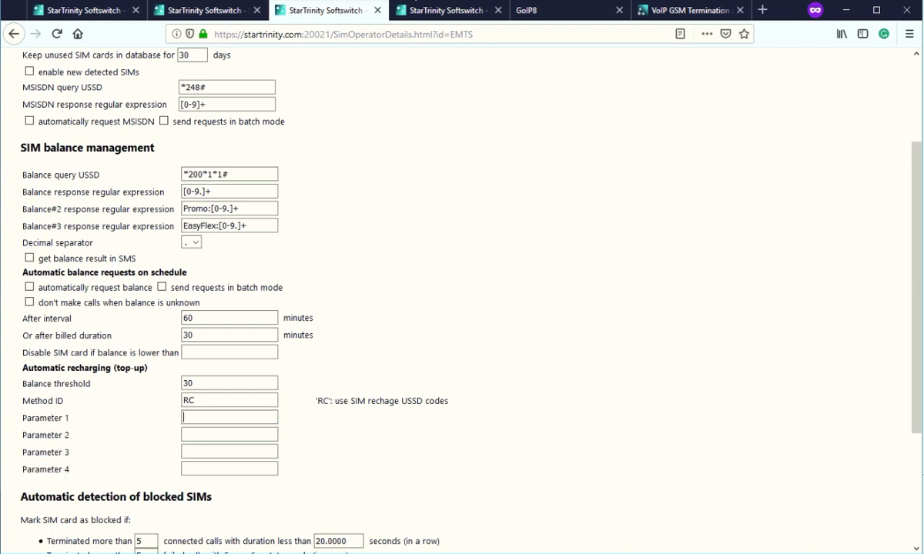
left_click(443, 11)
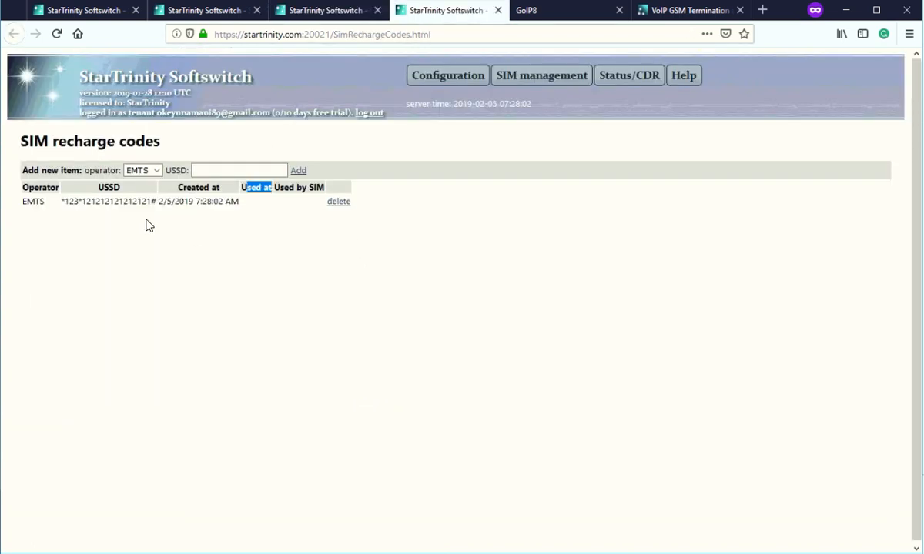
Cross-check the EMTS recharge code entry against the details showing threshold 30 and Method ID RC.
left_click_drag(26, 201, 91, 201)
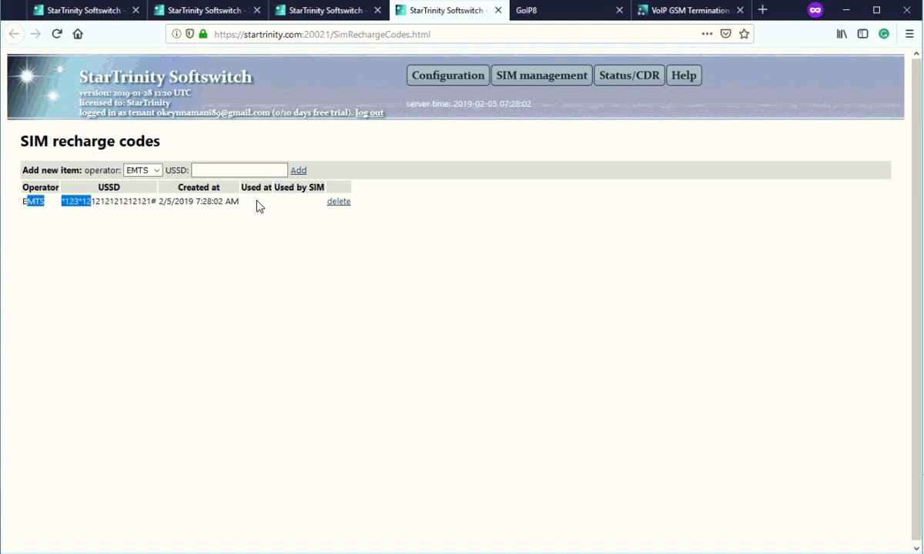
left_click(339, 11)
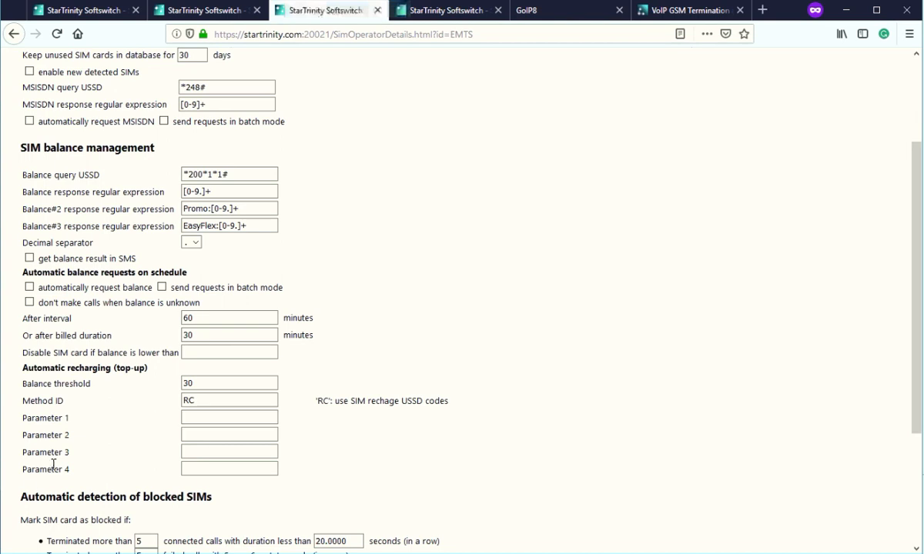
scroll(46, 462, "down", 3)
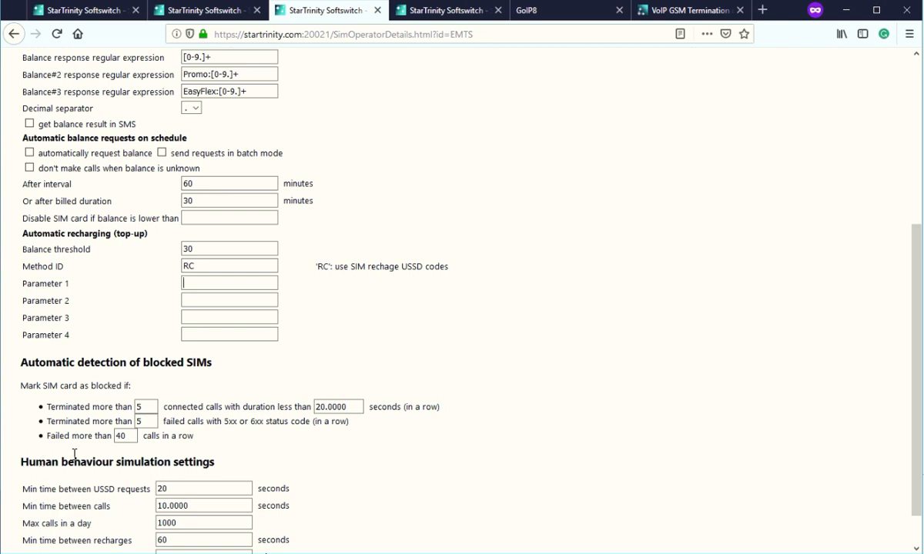
left_click(467, 13)
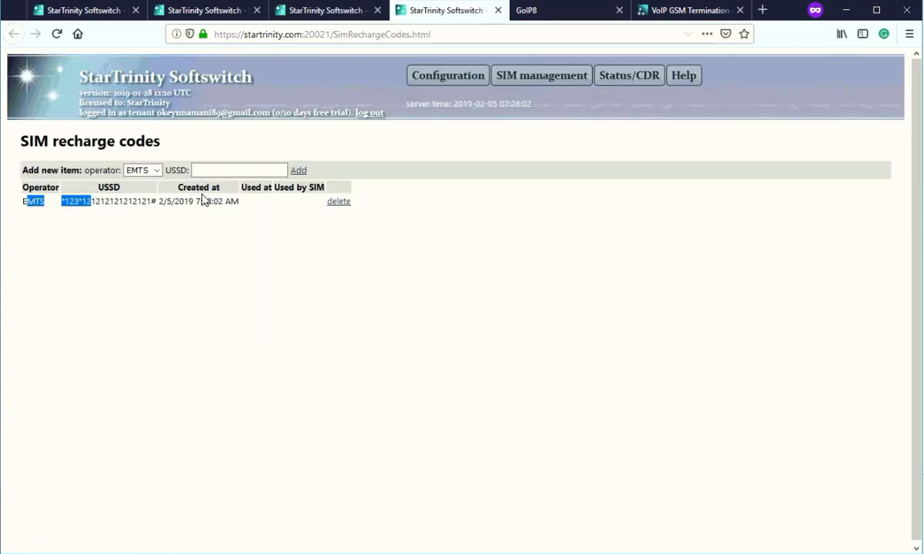
left_click(156, 174)
left_click(130, 175)
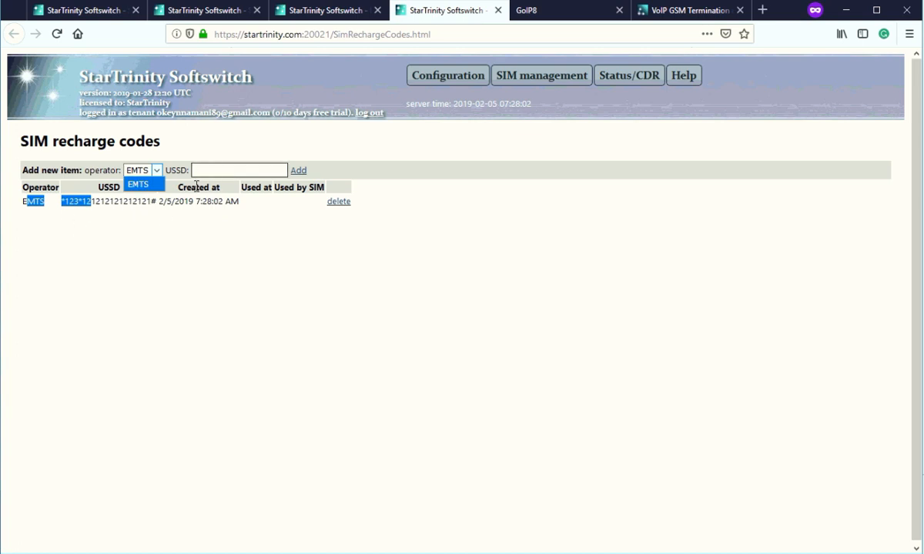
left_click(145, 227)
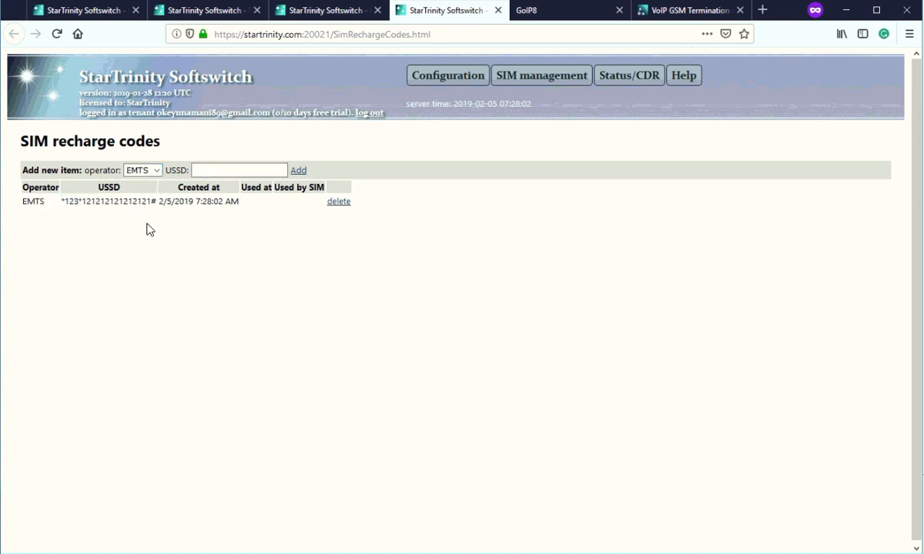
left_click(342, 10)
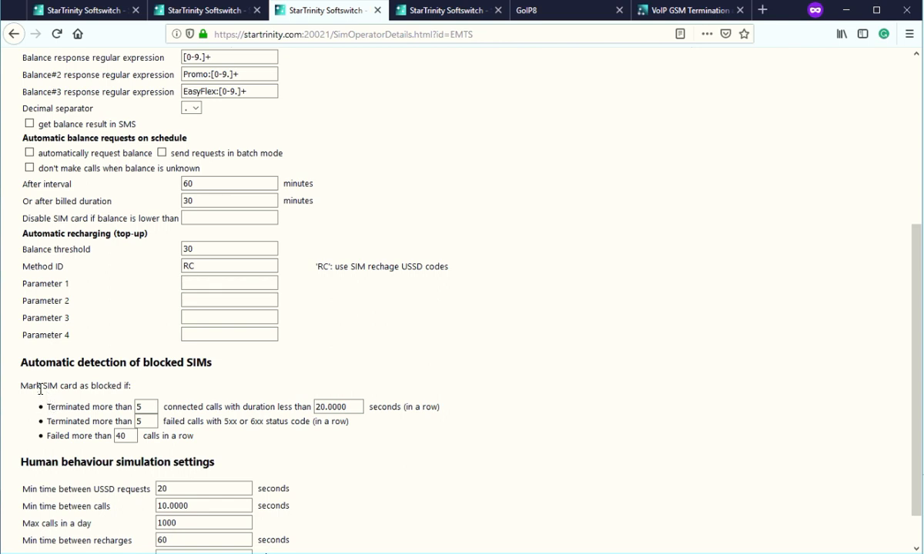
Review the blocked-SIM detection rules, including failed calls in a row, and the SIM events log.
left_click_drag(29, 386, 131, 385)
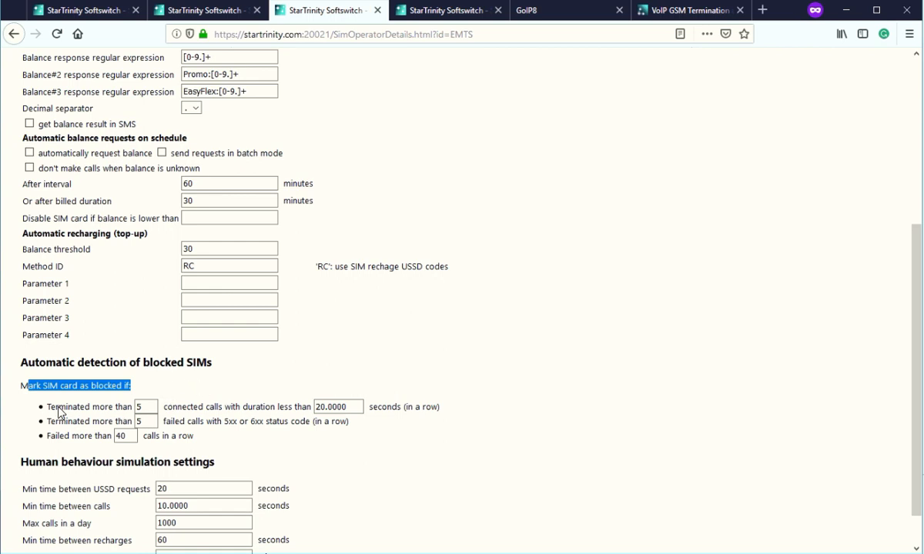
left_click_drag(58, 407, 94, 436)
left_click(96, 435)
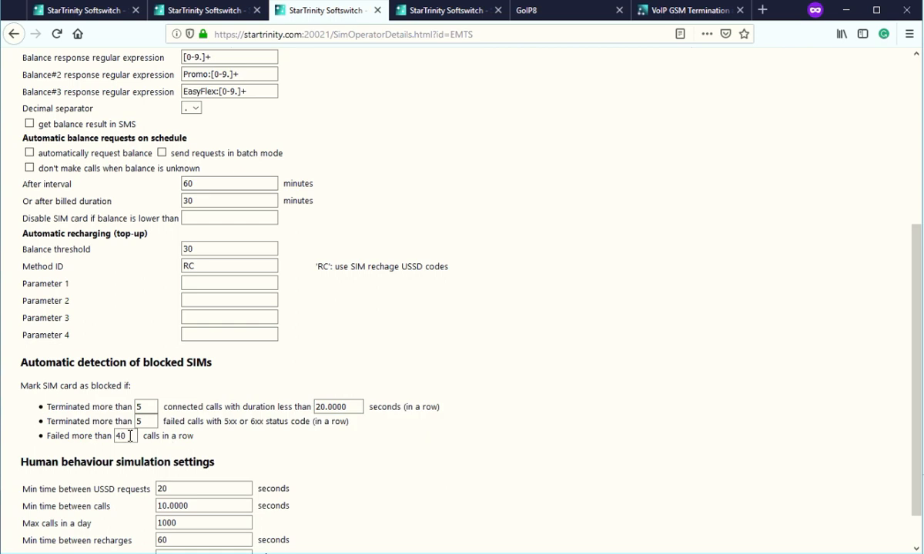
left_click_drag(178, 435, 78, 436)
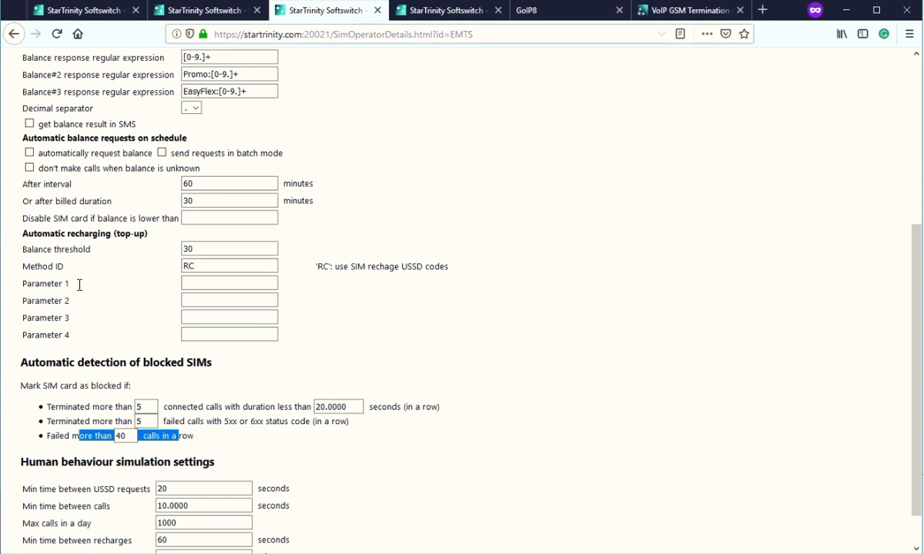
left_click(198, 12)
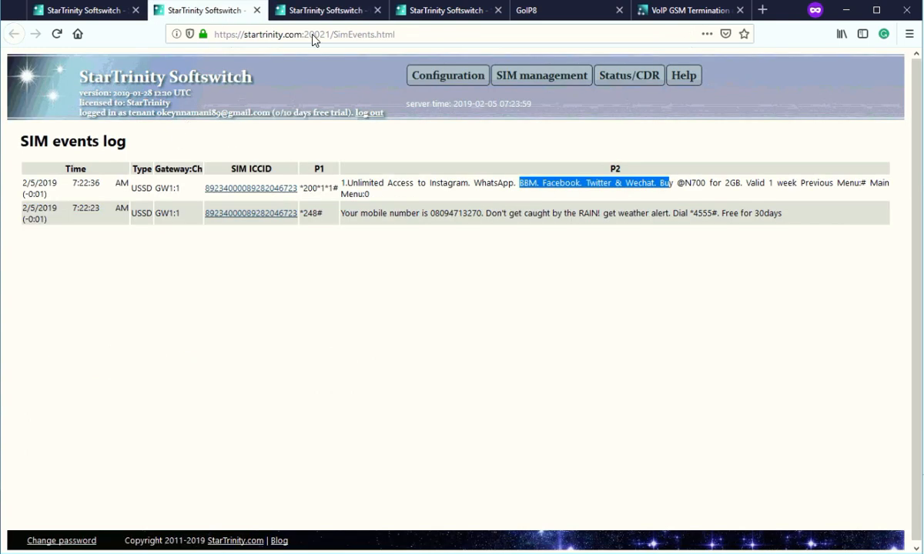
left_click(445, 15)
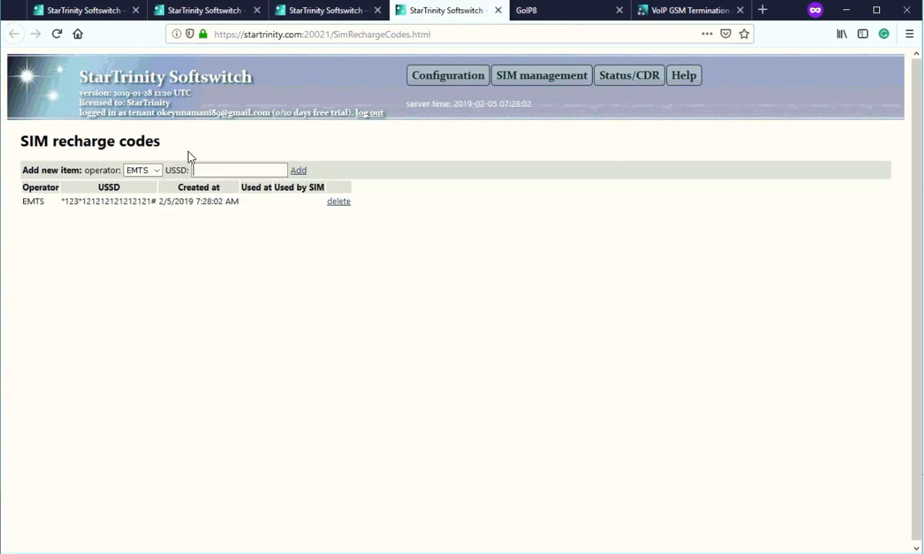
Open the SIM cards list and toggle Blocked on GW1:3, leaving it unblocked.
mouse_move(536, 76)
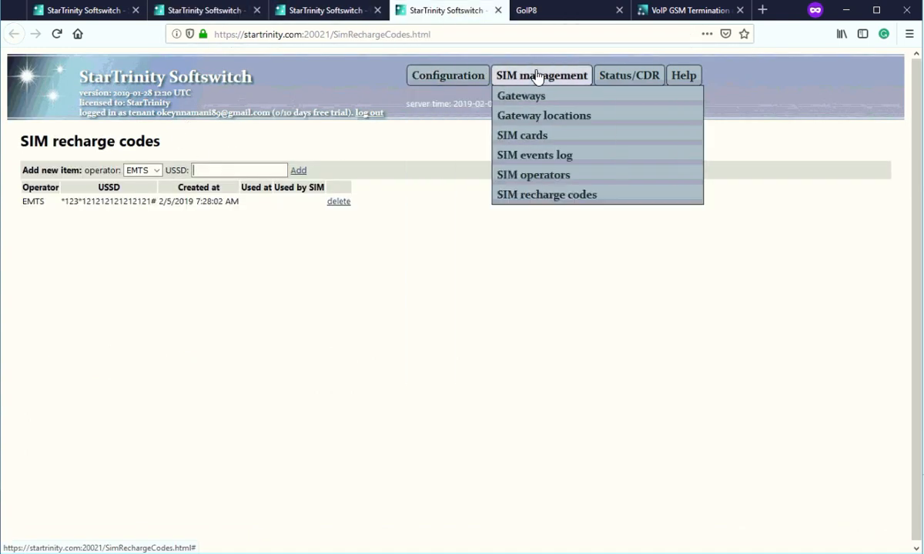
left_click(523, 140)
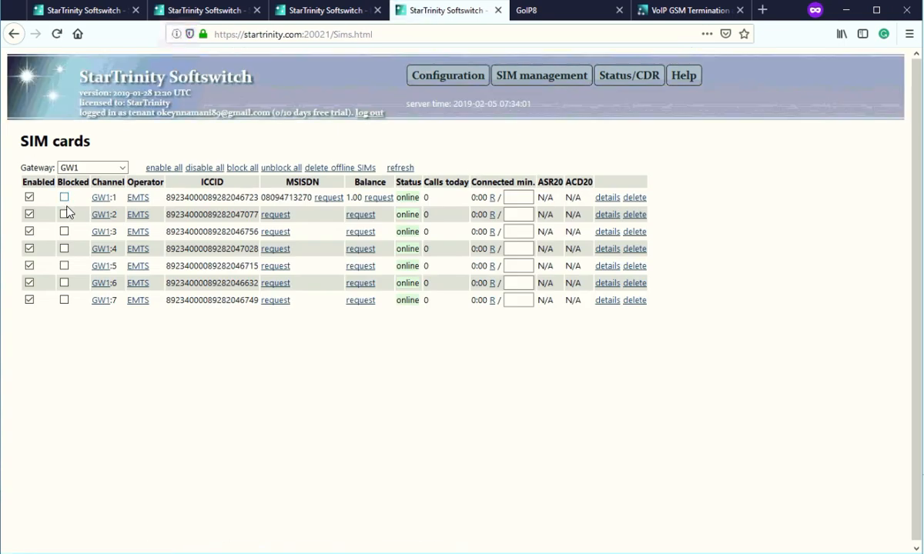
left_click(66, 231)
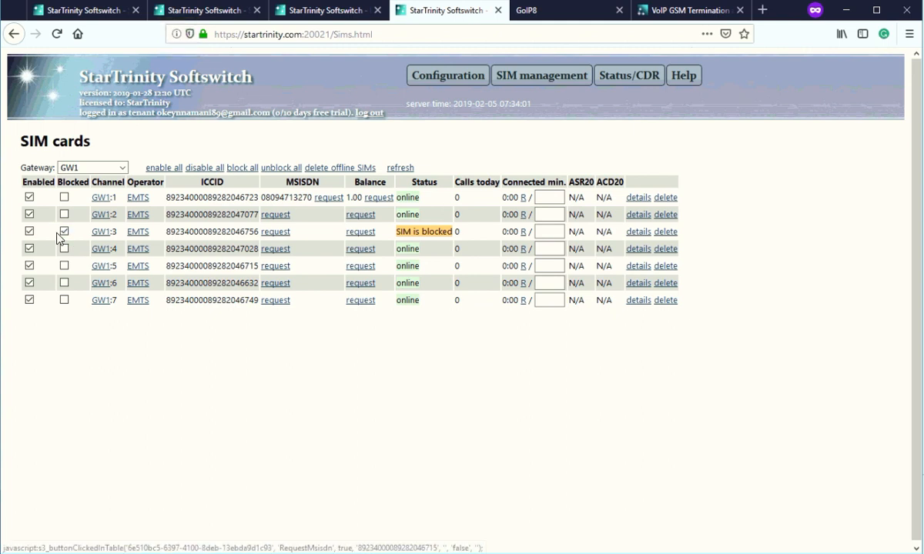
left_click(65, 232)
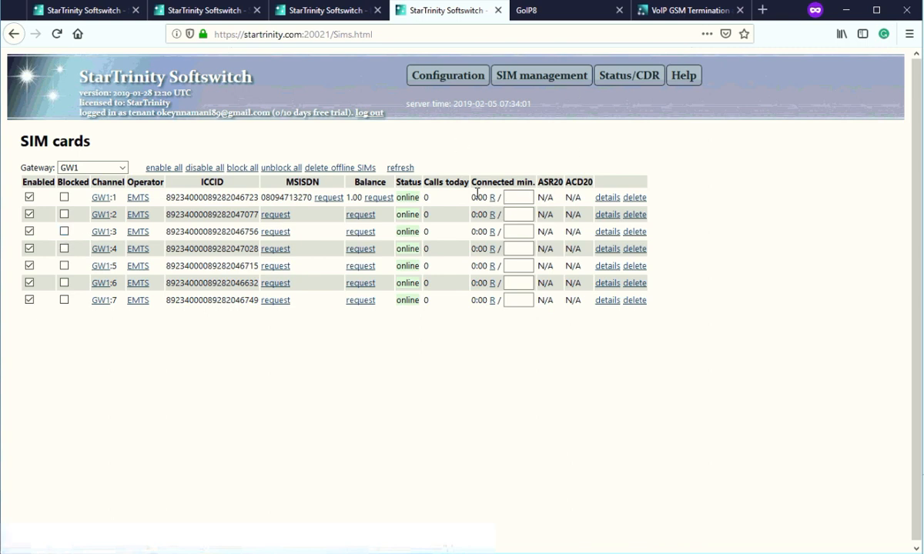
Review the Connected min. column and select the first SIM's minutes limit box.
left_click_drag(427, 182, 449, 189)
left_click(422, 198)
left_click_drag(475, 182, 543, 183)
left_click_drag(472, 182, 531, 180)
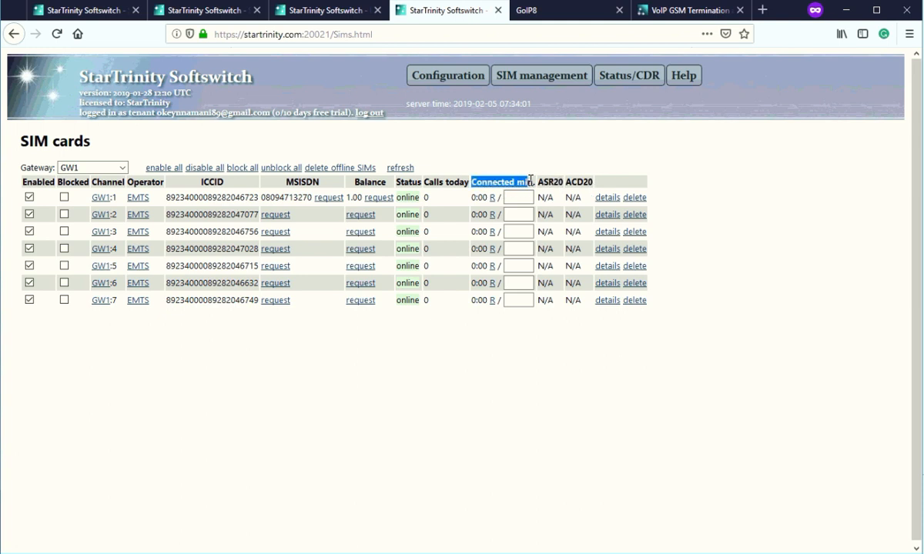
left_click(515, 197)
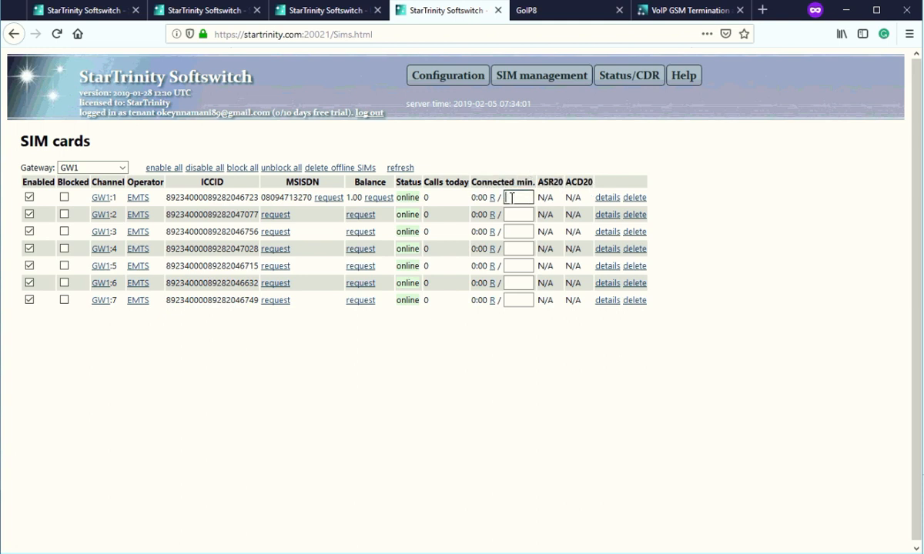
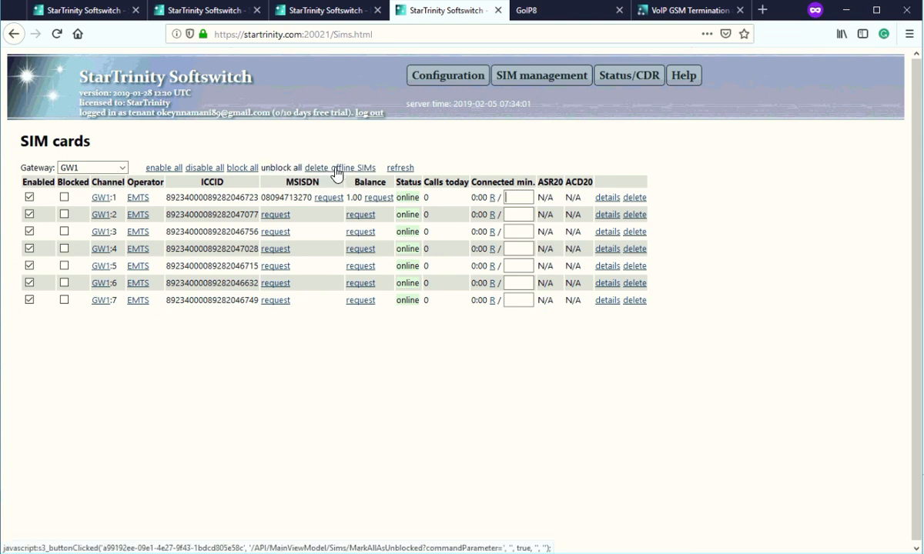
Reload the GW1 SIM list, then review EMTS's USSD request interval and 1000 daily call limit.
left_click(400, 167)
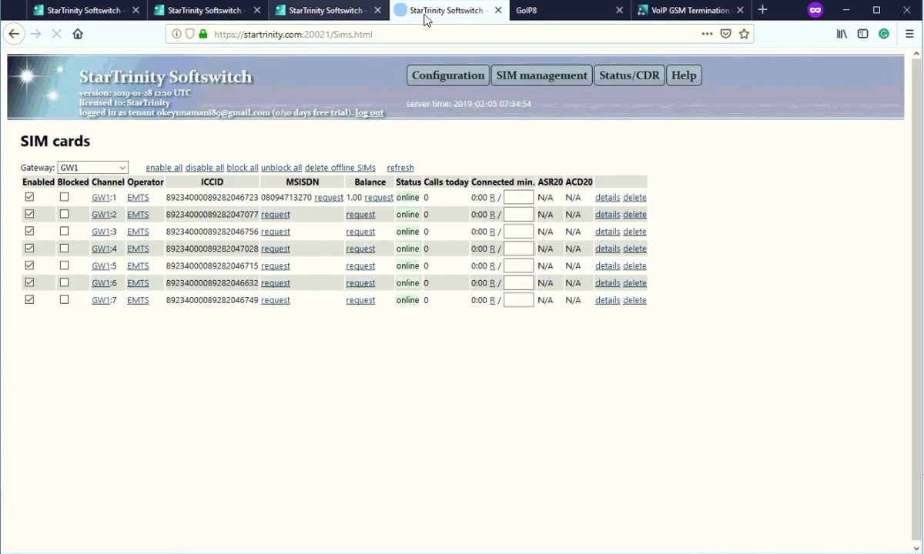
left_click(323, 13)
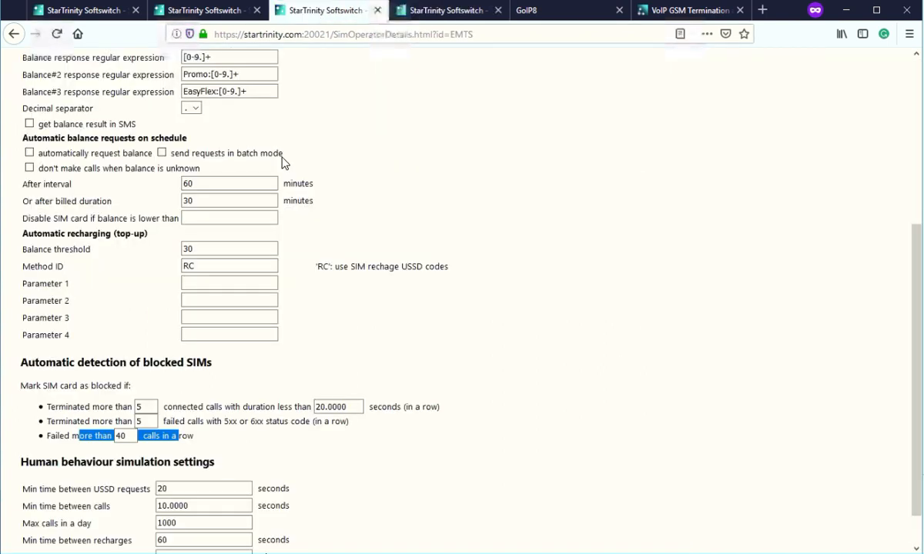
scroll(127, 439, "down", 1)
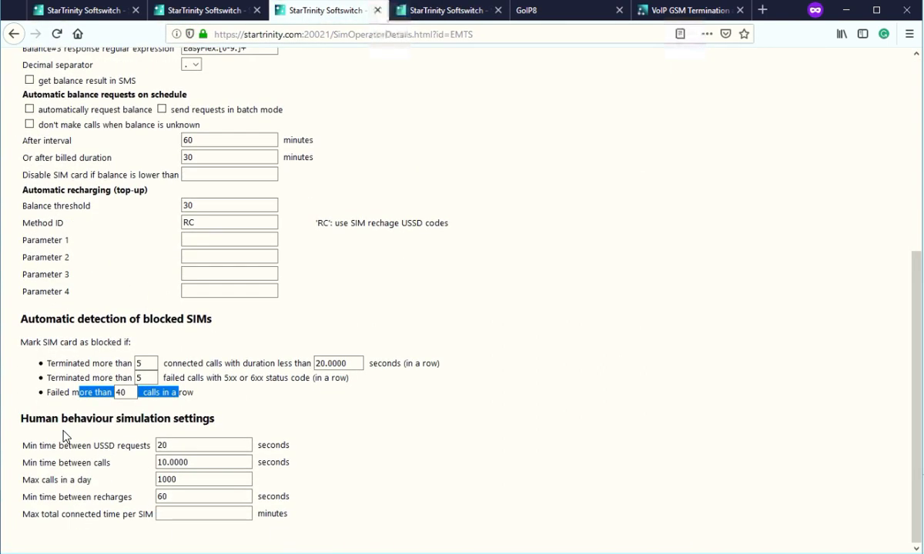
left_click_drag(32, 445, 60, 462)
left_click(189, 447)
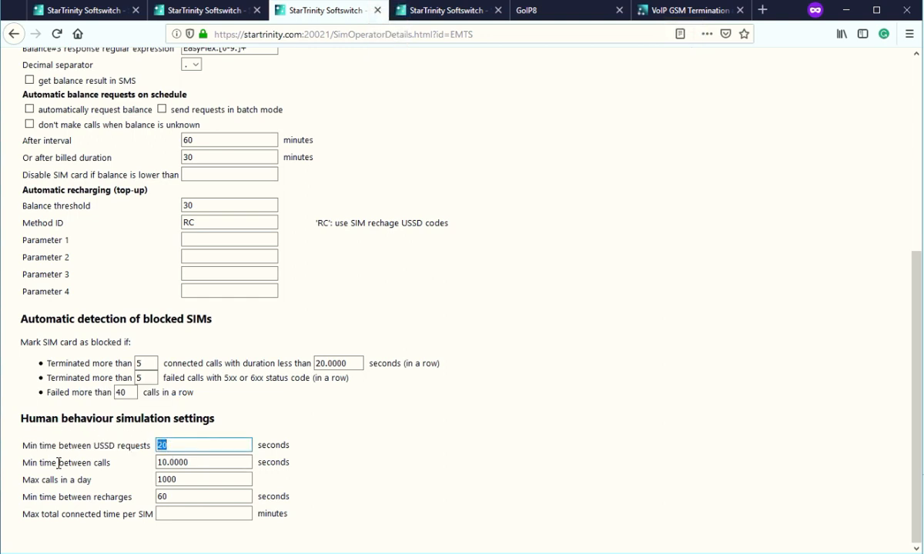
left_click_drag(180, 479, 148, 481)
left_click(177, 481)
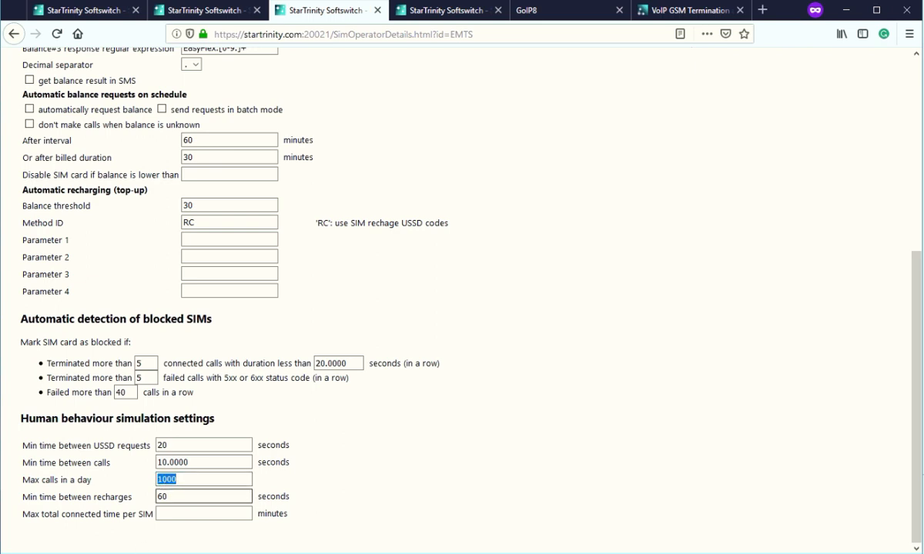
Review EMTS's recharge interval and empty max connected time, then show the SIM events log.
left_click_drag(37, 498, 129, 497)
left_click_drag(36, 510, 209, 513)
left_click(210, 513)
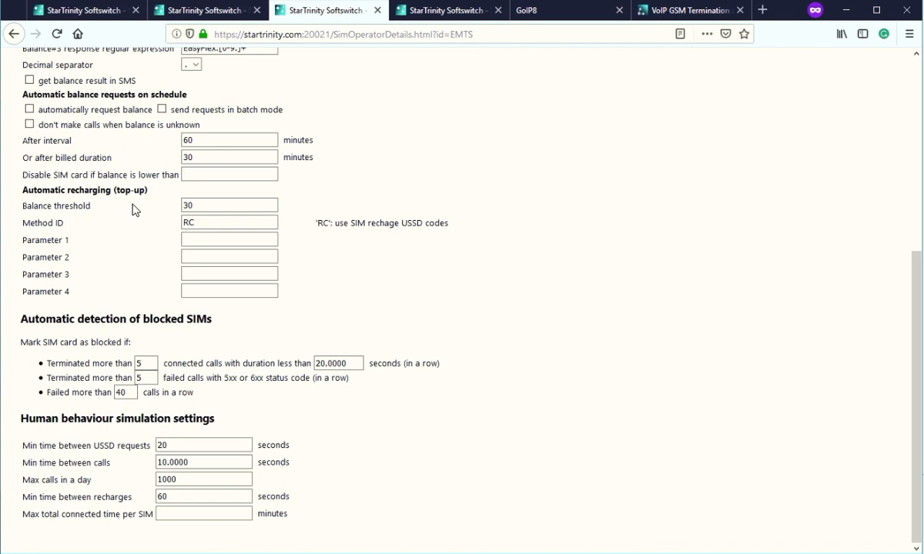
scroll(129, 208, "up", 4)
left_click(218, 16)
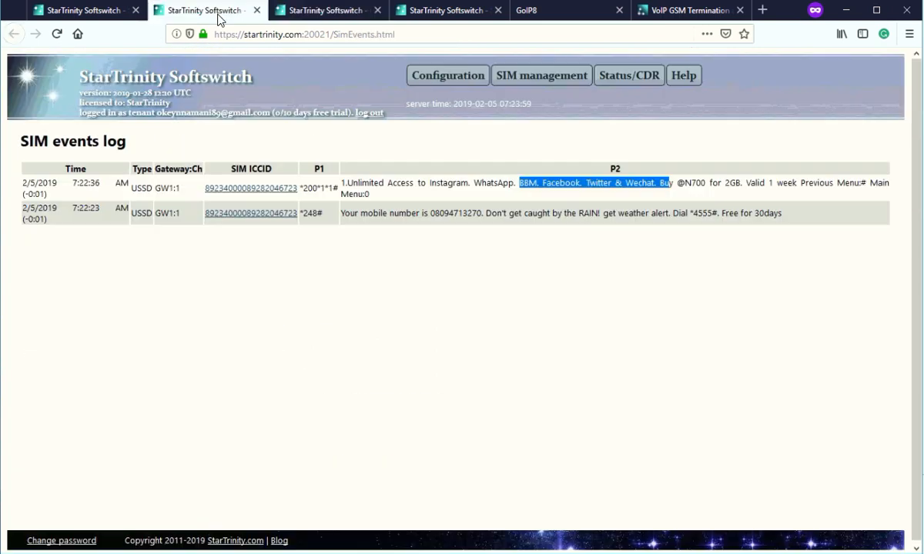
Compare the SIM cards tabs and read the configure-originators step in the GSM termination guide.
left_click(94, 13)
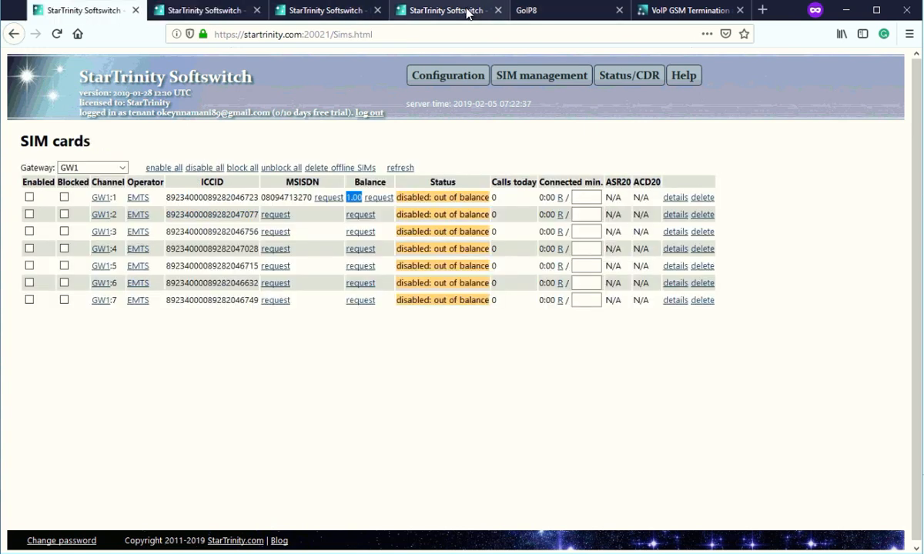
left_click(467, 13)
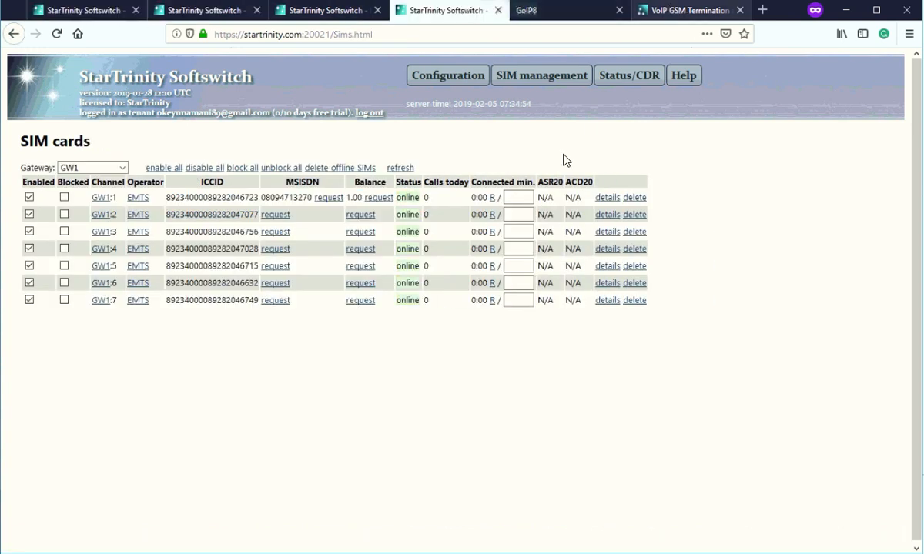
left_click(688, 11)
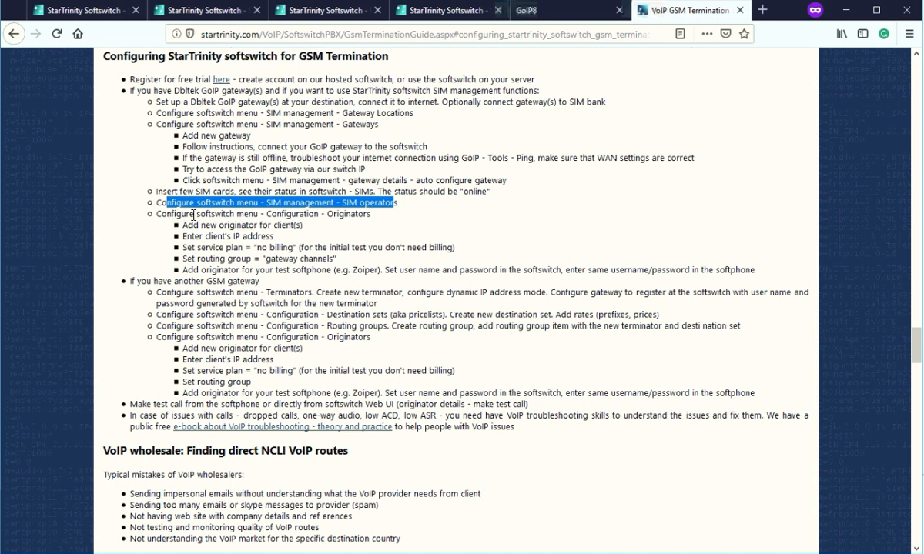
left_click_drag(165, 214, 368, 211)
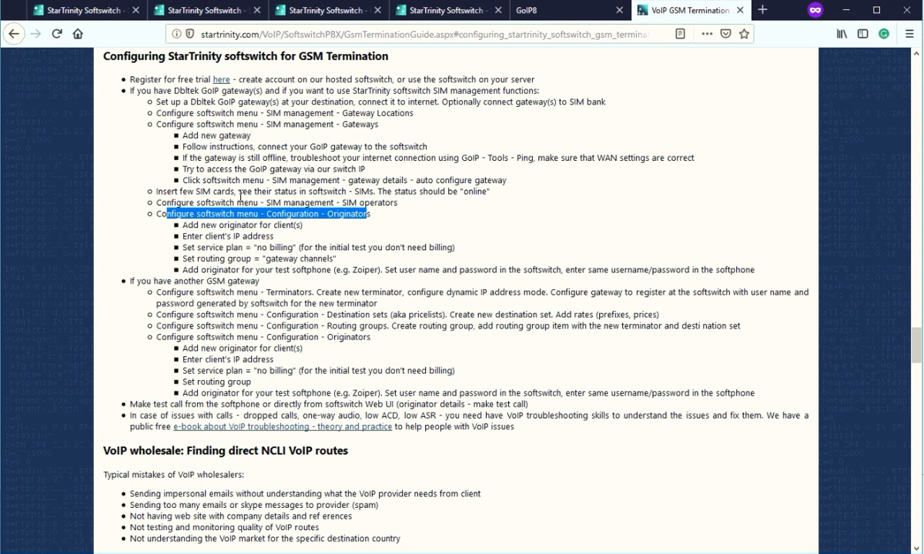
left_click(448, 10)
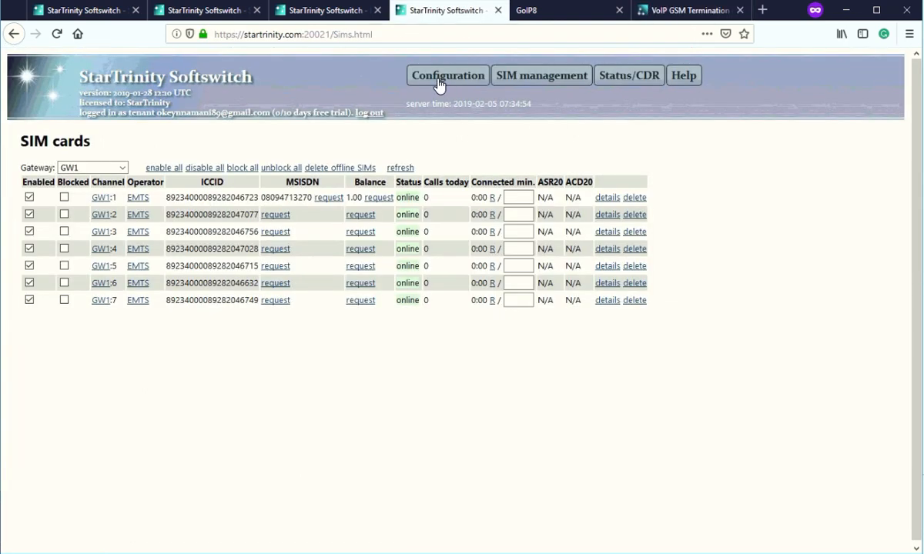
Open Configuration > Originators and check the 'test' originator's row and balance.
mouse_move(439, 83)
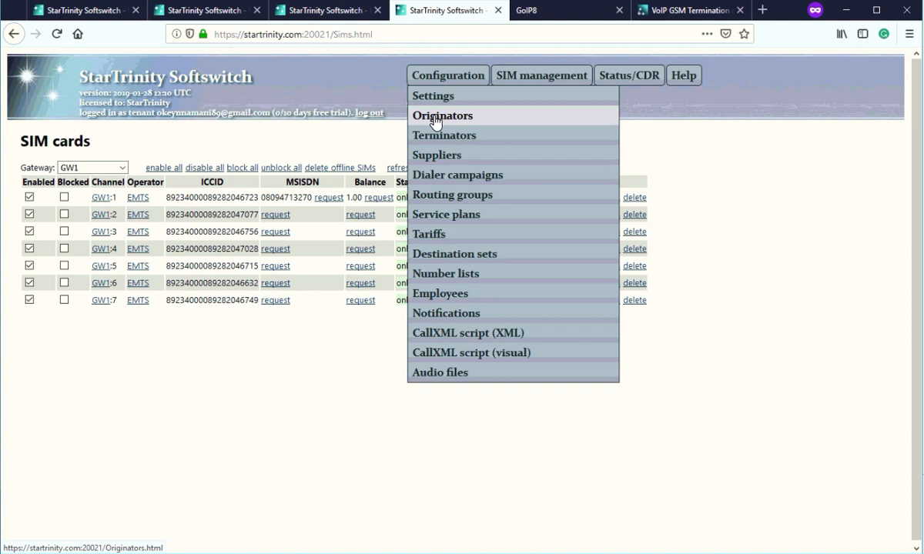
left_click(437, 121)
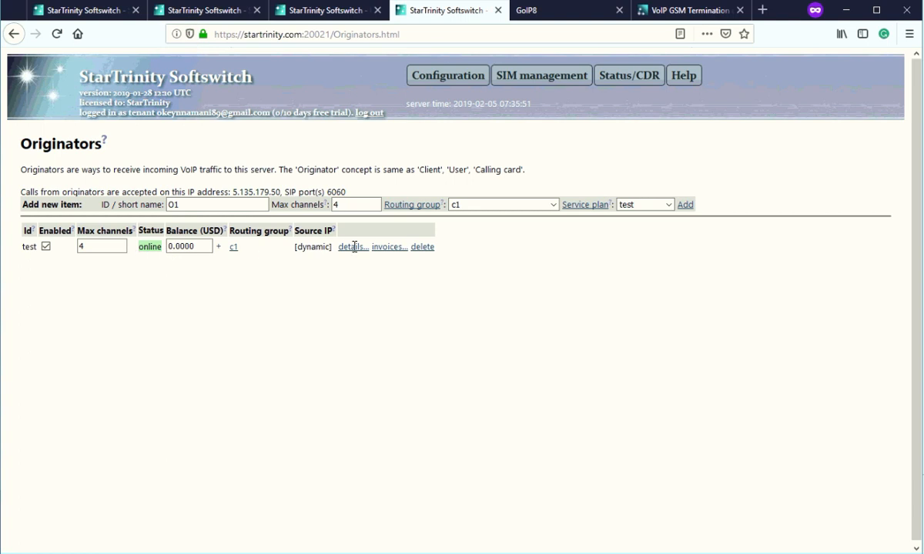
left_click(169, 246)
Open originator test's details and review its SIP user and password values.
left_click(359, 248)
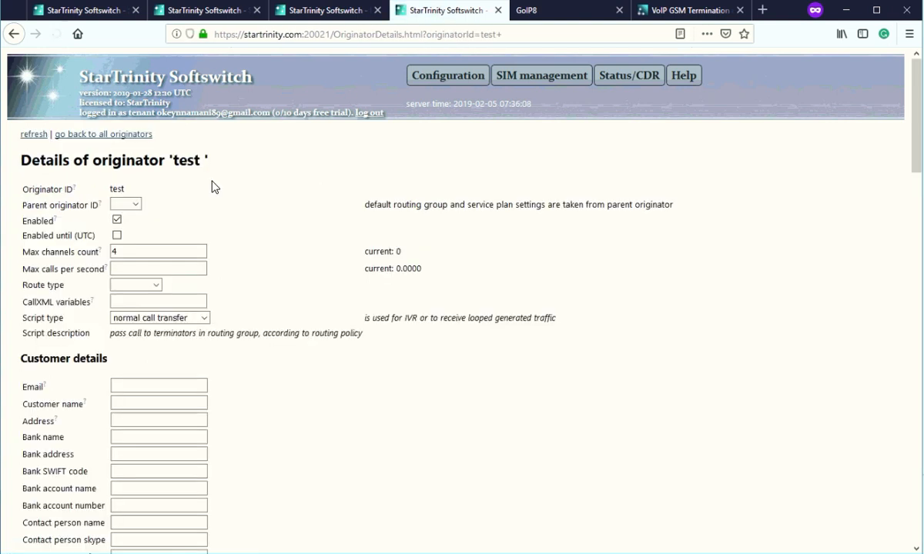
scroll(192, 355, "down", 4)
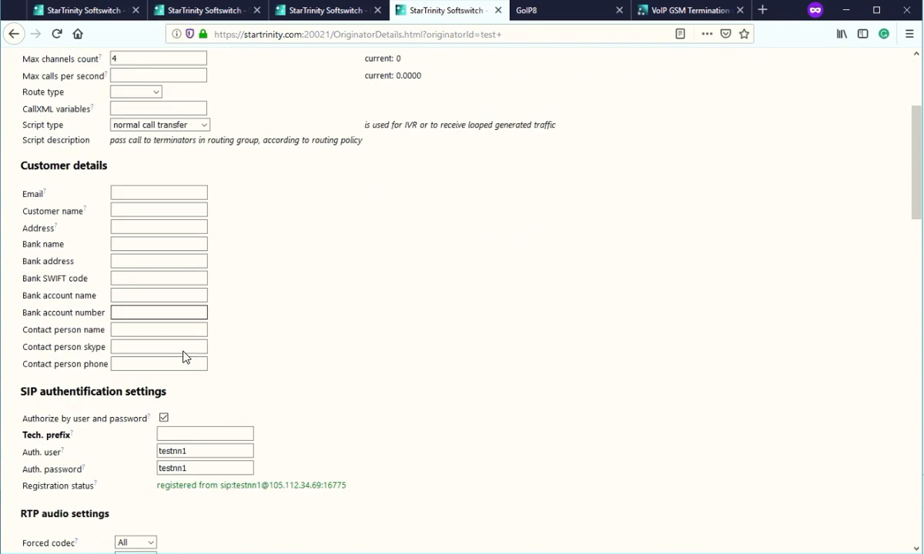
mouse_move(154, 341)
left_mouse_down()
mouse_move(191, 346)
mouse_move(149, 358)
left_mouse_up()
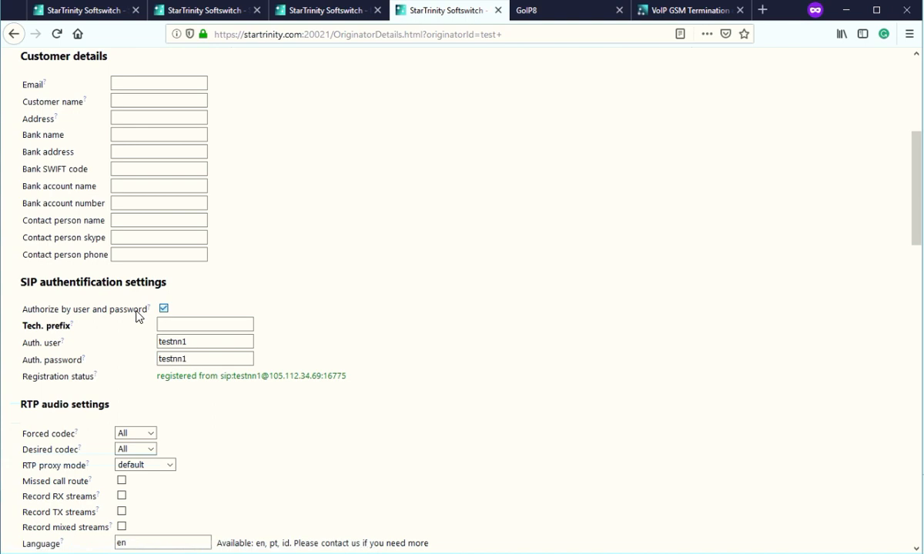
Switch authorization to IP address mode, then restore user and password authorization.
left_click(163, 308)
left_click(176, 341)
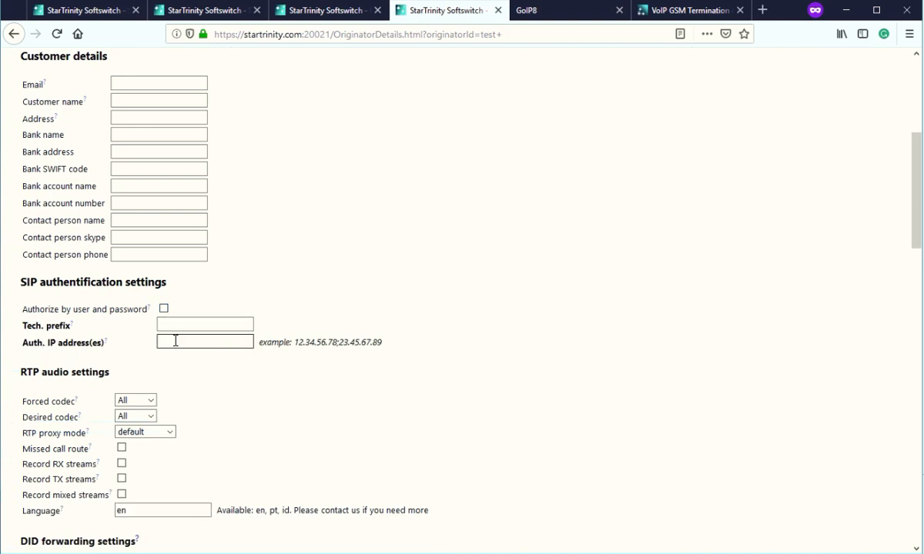
left_click_drag(48, 311, 130, 315)
left_click(179, 341)
left_click(163, 310)
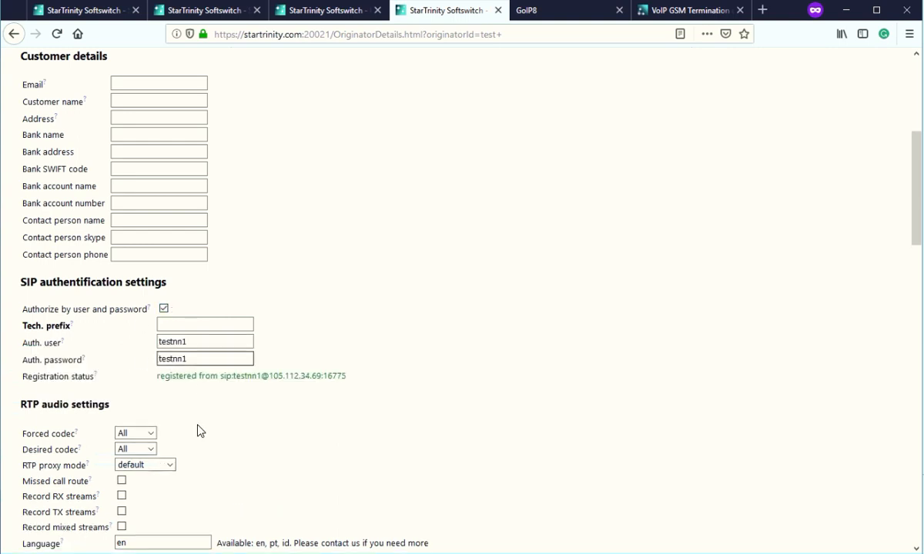
scroll(244, 382, "down", 3)
scroll(244, 385, "down", 8)
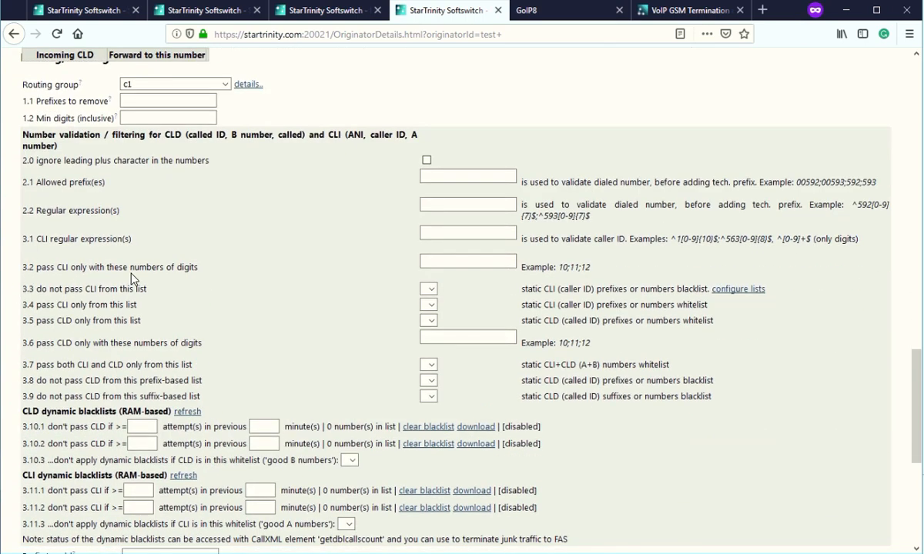
Review test's Routing, filtering, number validation and blacklist rules, down to Billing.
scroll(153, 233, "down", 4)
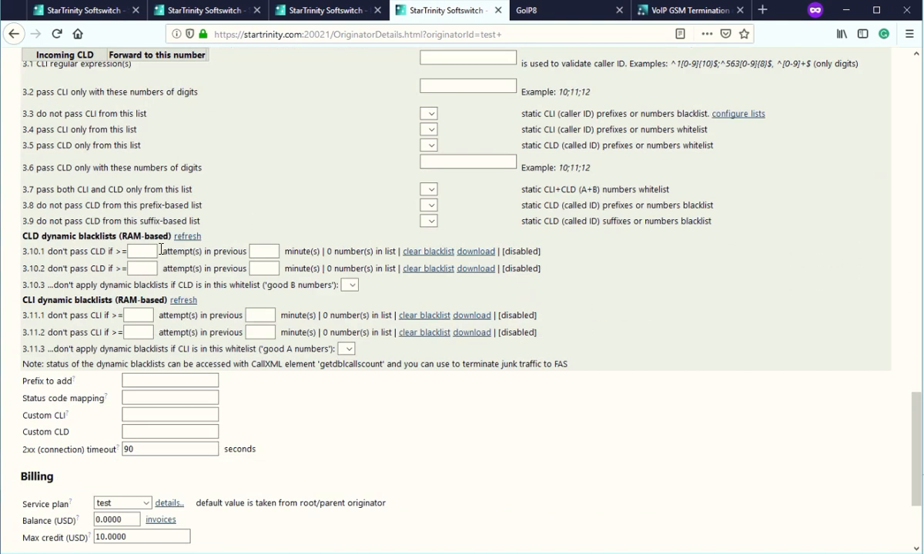
scroll(105, 238, "up", 5)
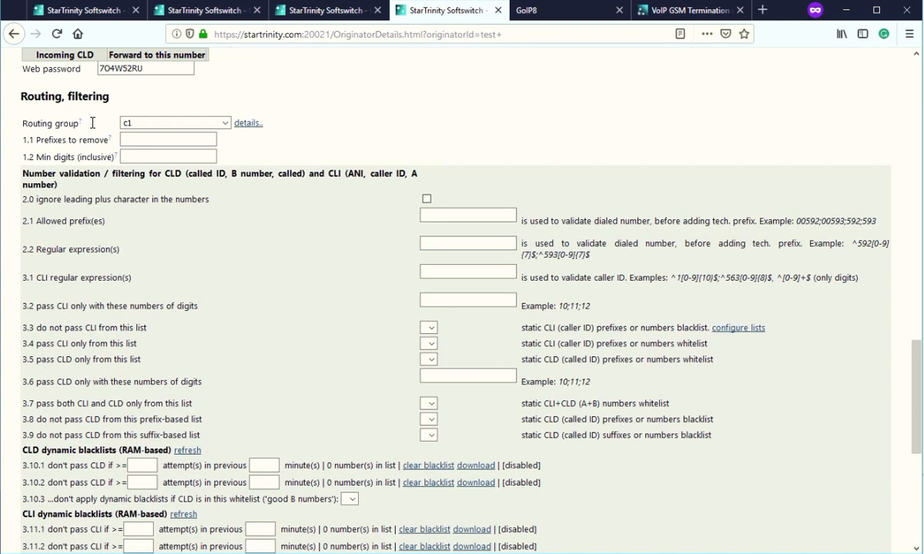
left_click_drag(34, 96, 89, 145)
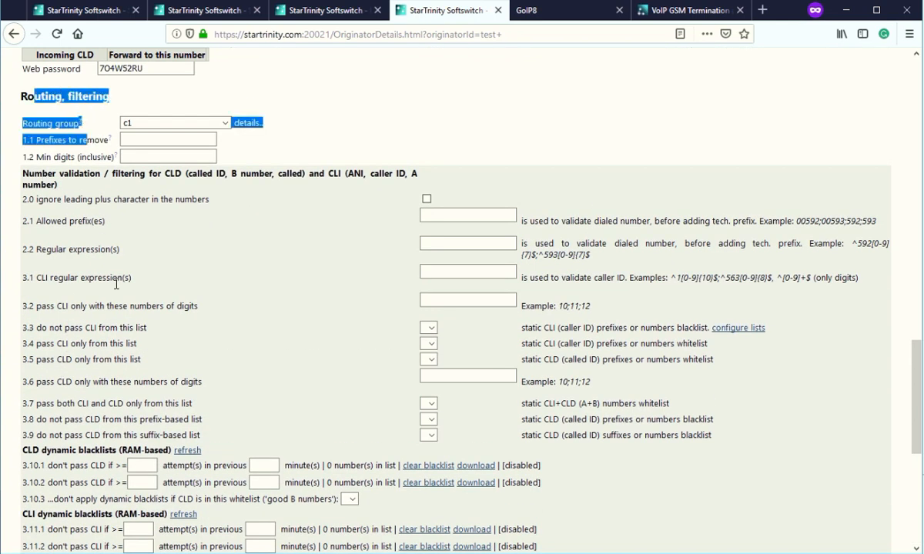
left_click_drag(123, 344, 119, 345)
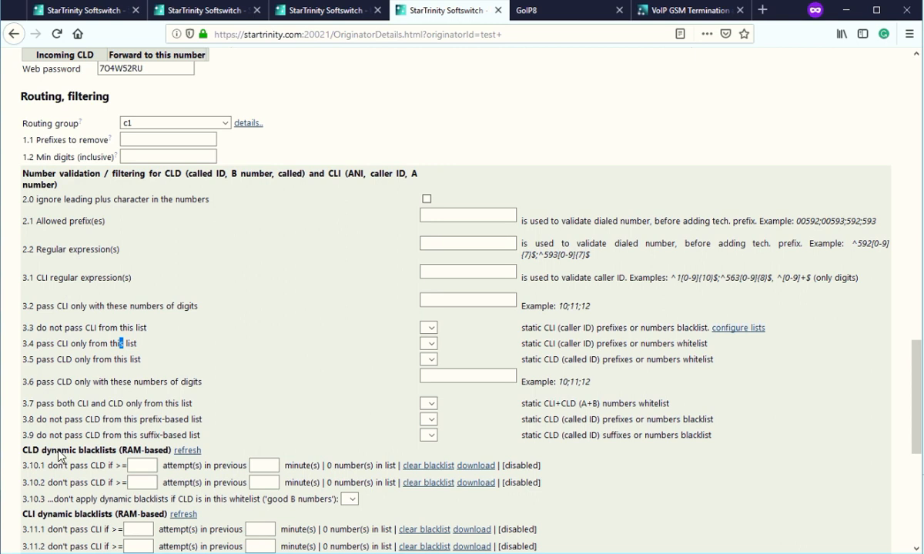
left_click(76, 335)
scroll(75, 272, "down", 2)
left_click_drag(53, 132, 383, 500)
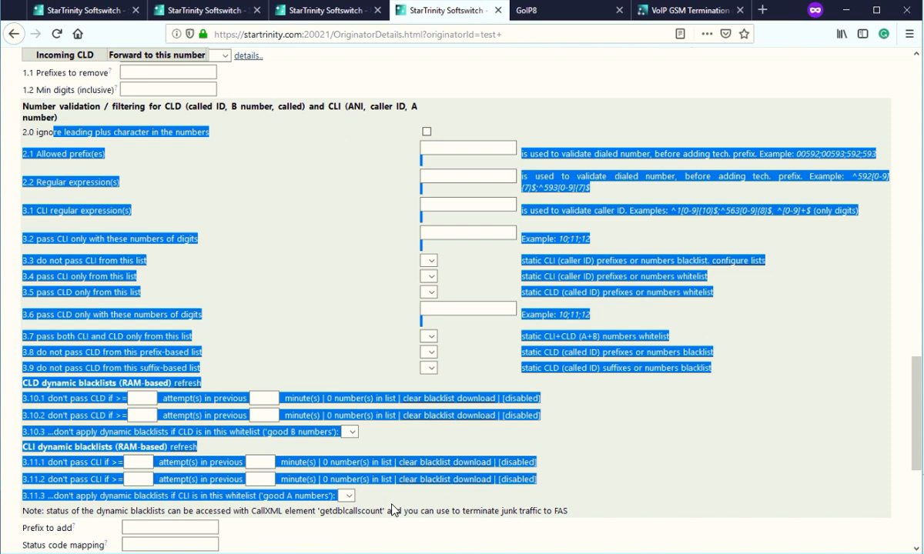
left_click(396, 509)
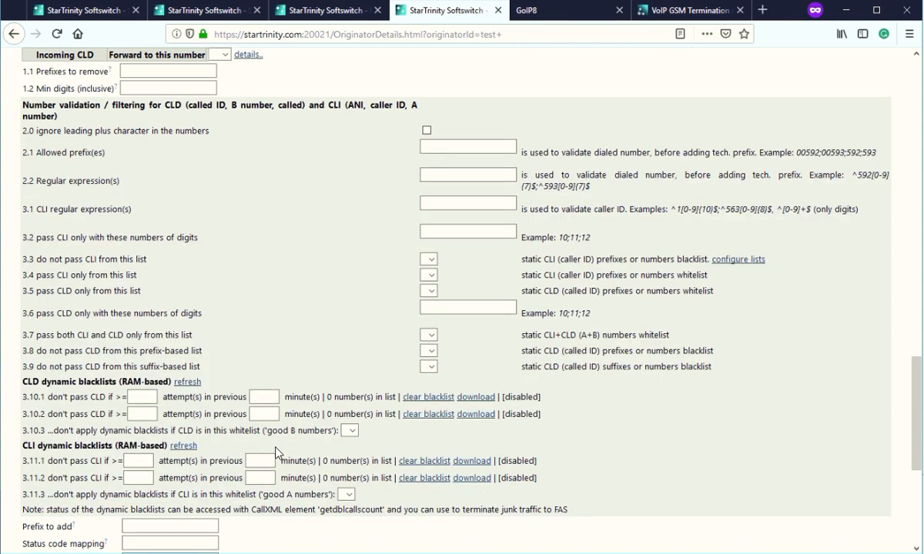
scroll(206, 439, "down", 6)
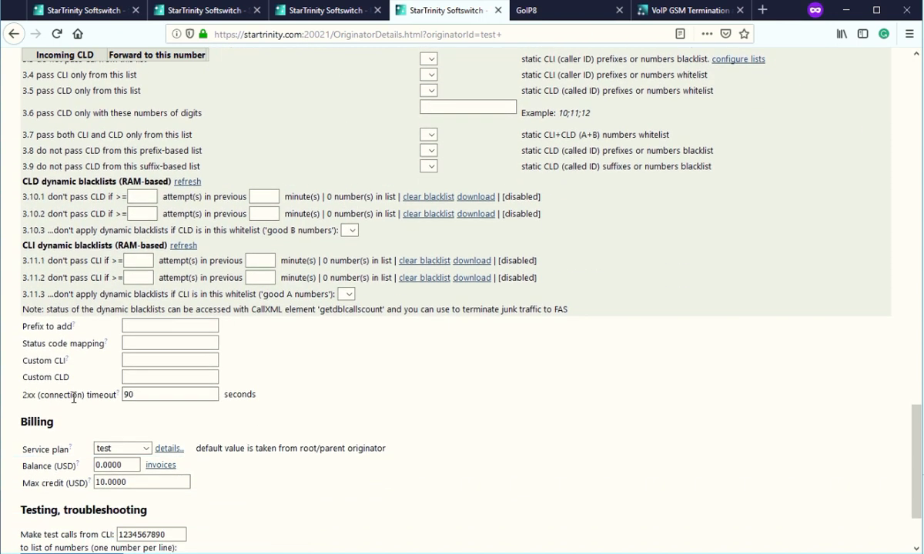
scroll(74, 397, "down", 3)
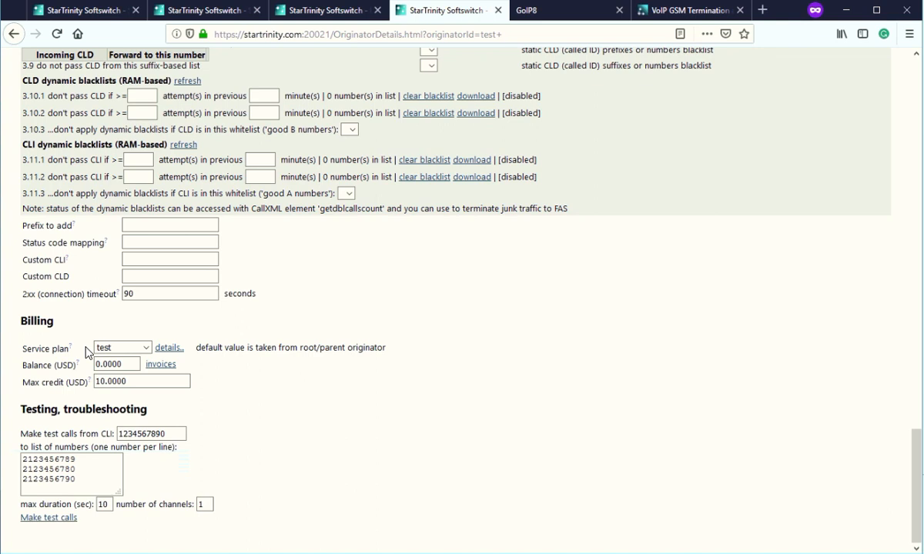
Check the service plan options, test and [No billing], keeping test.
left_click(140, 351)
left_click(143, 349)
left_click(146, 348)
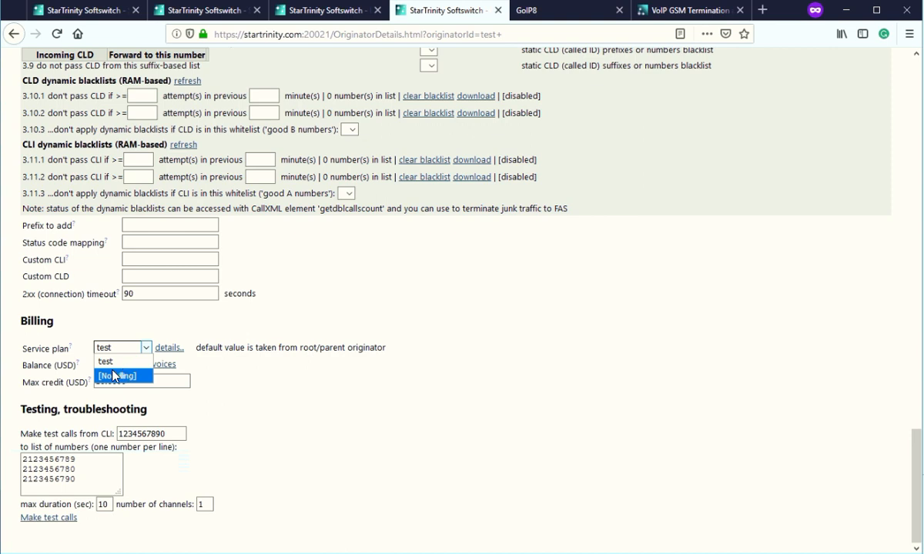
left_click(63, 358)
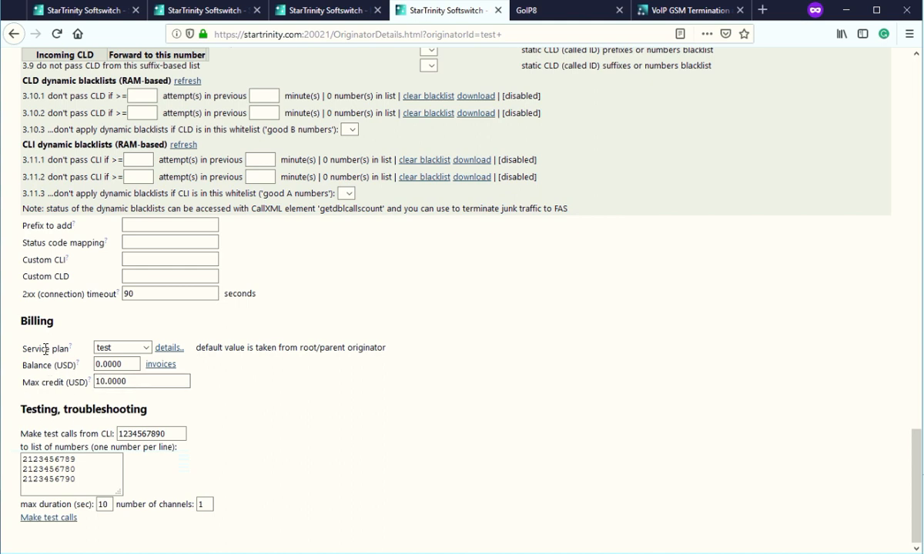
Scroll up through the originator page and back down to the routing group setting.
scroll(51, 340, "up", 15)
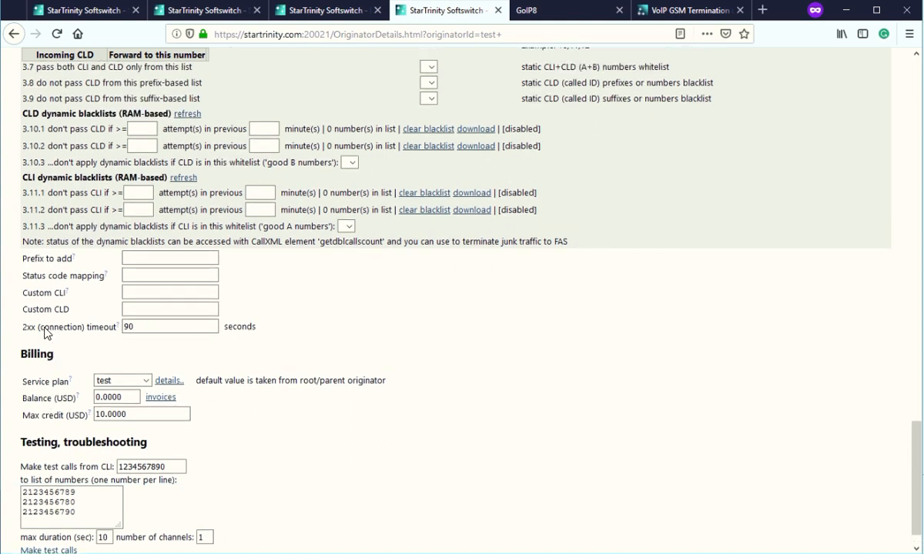
scroll(34, 308, "up", 10)
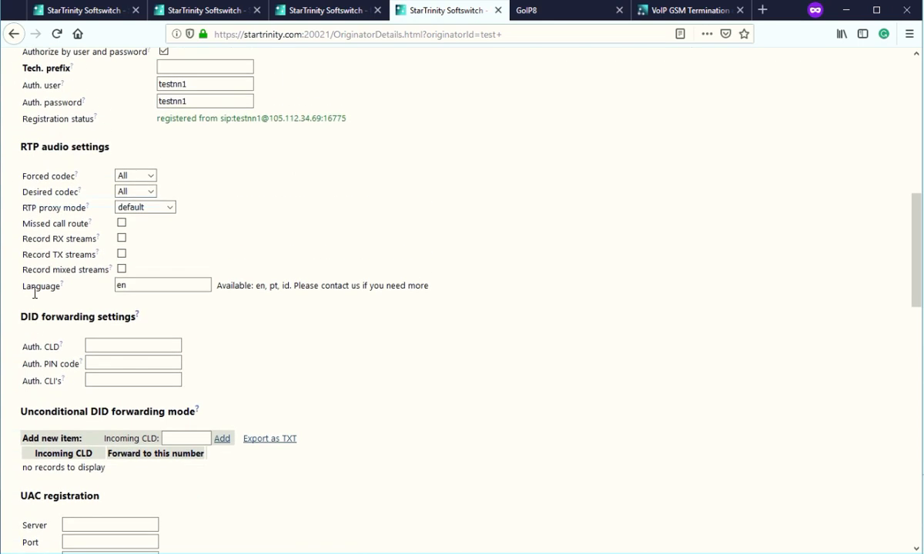
scroll(28, 248, "up", 5)
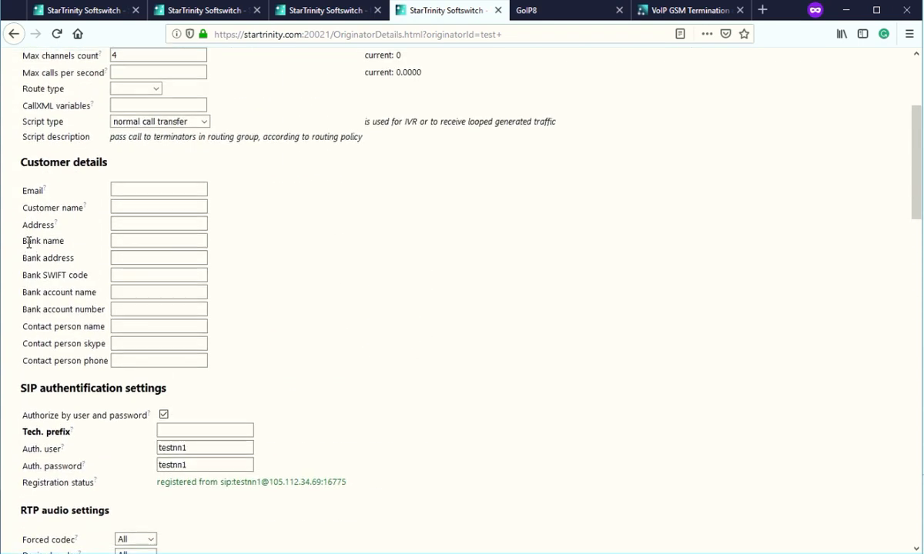
scroll(27, 247, "down", 5)
scroll(27, 247, "down", 10)
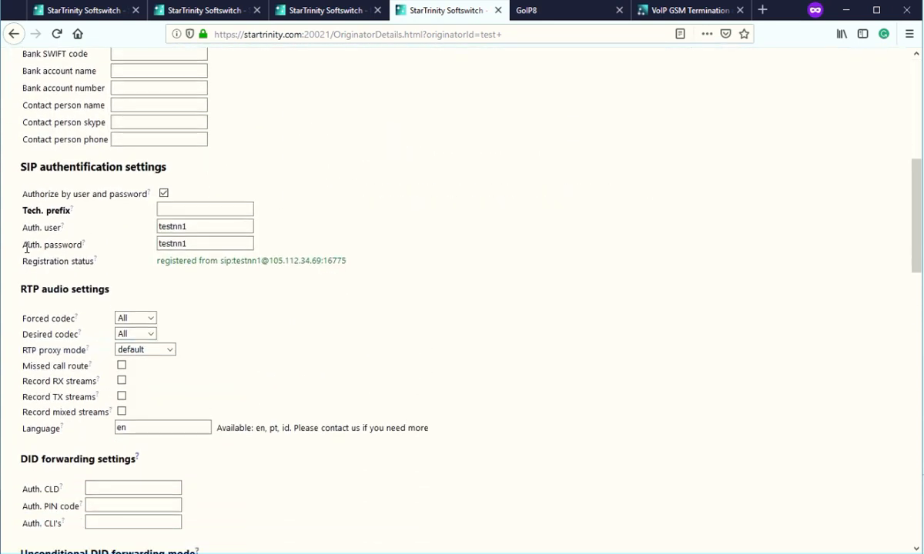
scroll(25, 250, "down", 4)
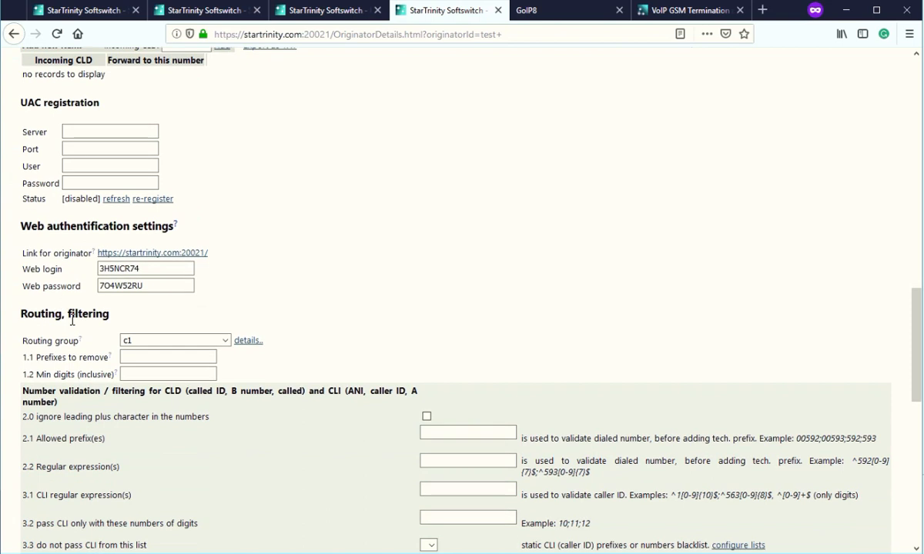
left_click_drag(28, 286, 82, 287)
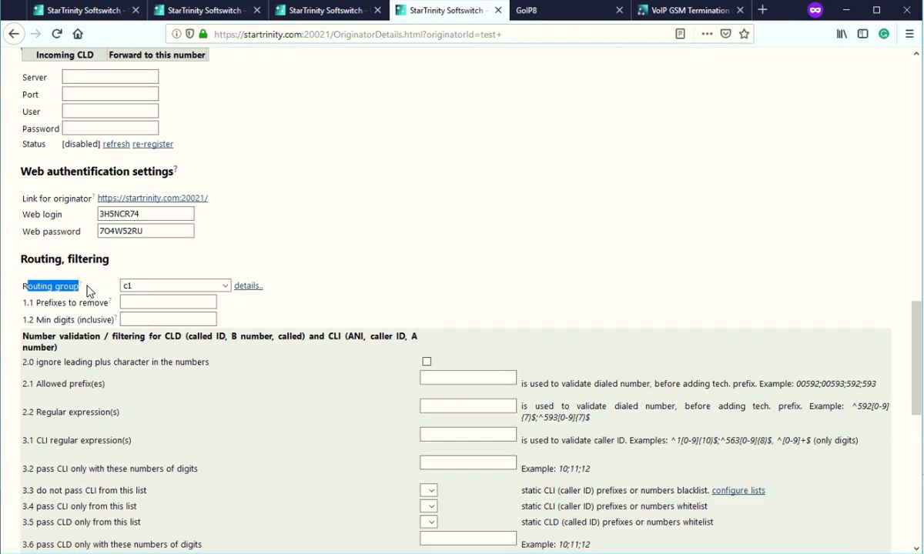
Change test's routing group from c1 to [GSM gateway channels] and recheck the choice.
left_click(136, 286)
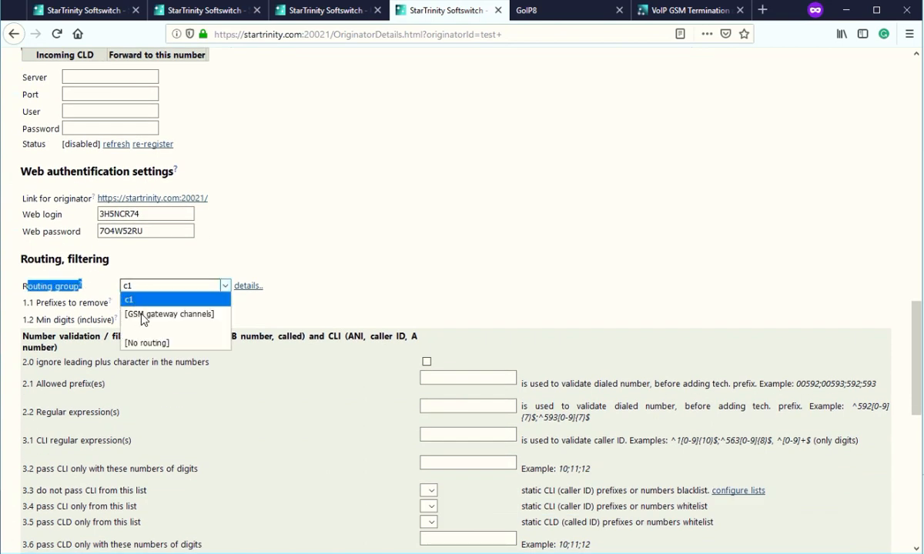
left_click(212, 315)
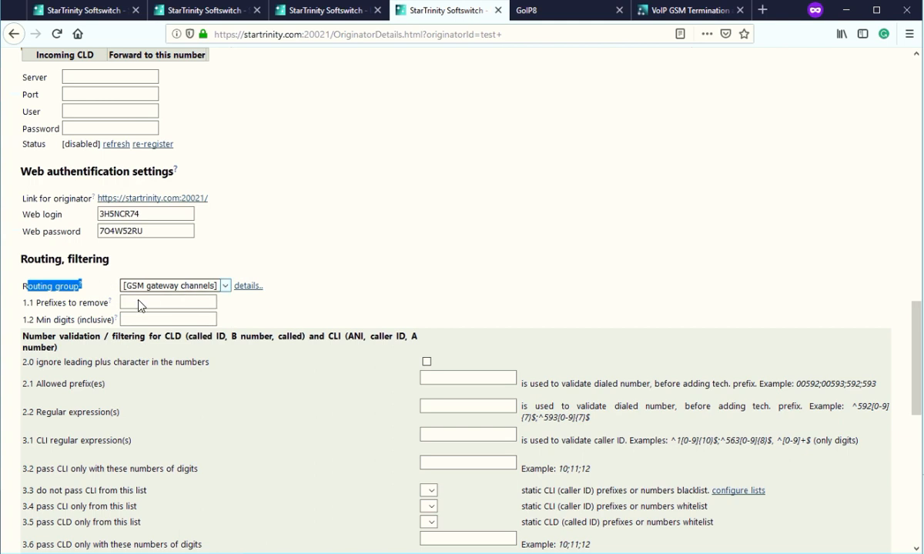
left_click(57, 291)
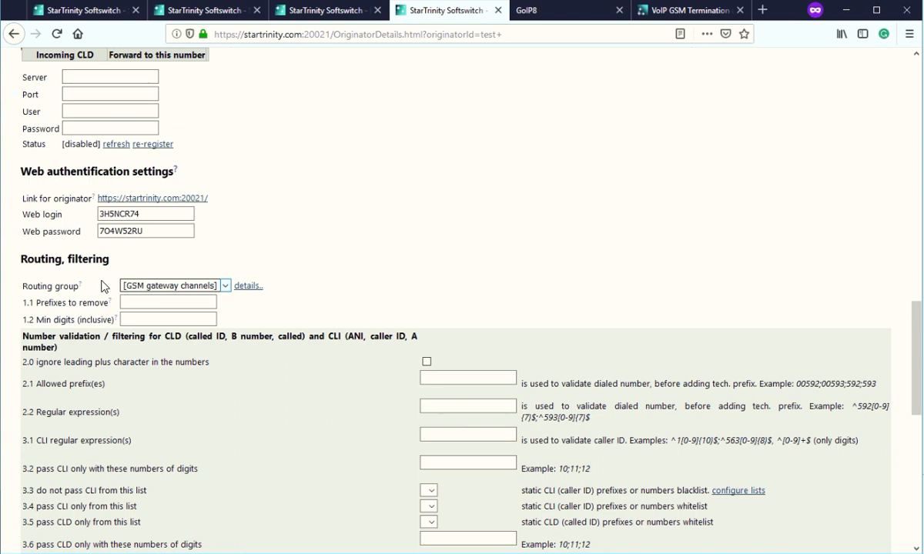
left_click(171, 290)
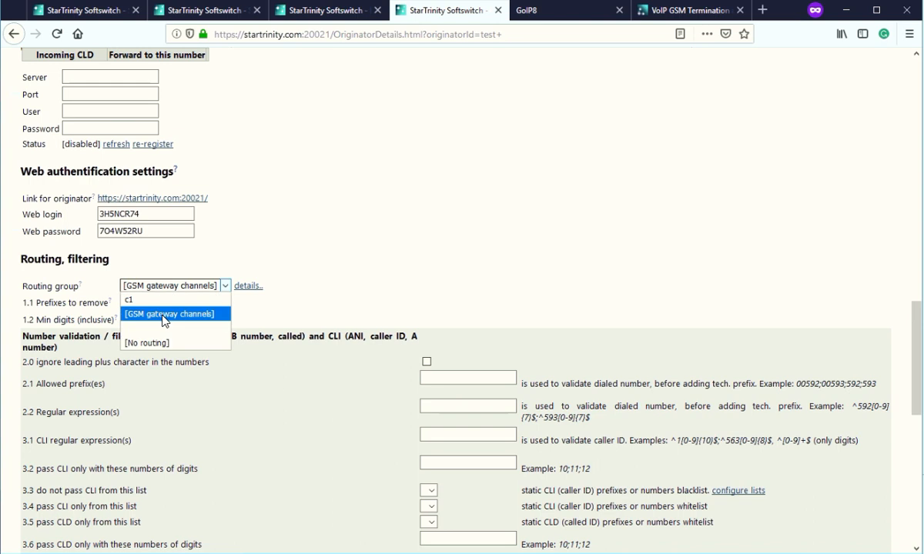
left_click(163, 316)
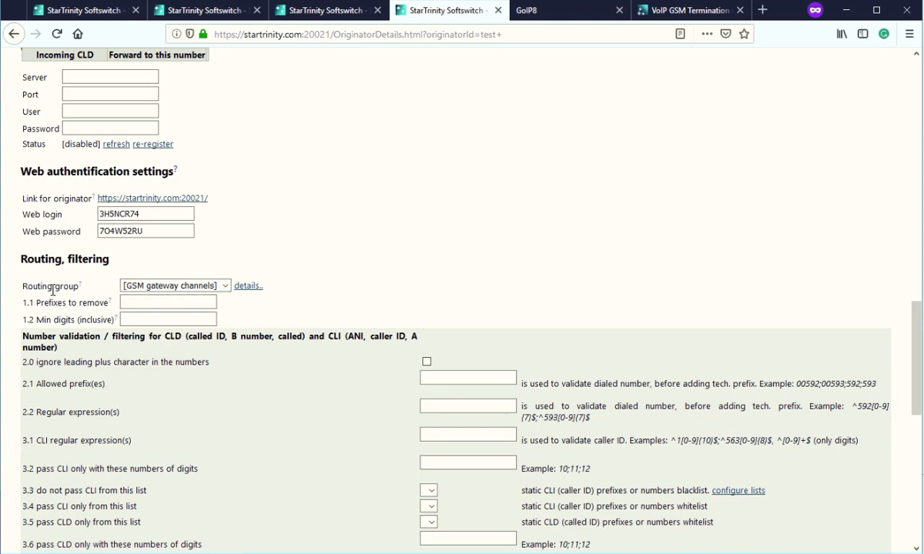
left_click_drag(89, 290, 53, 288)
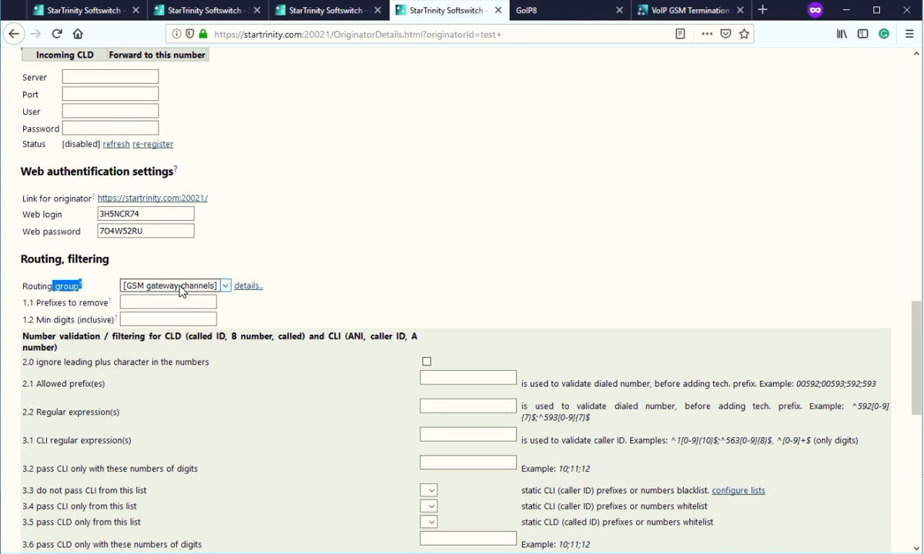
left_click(207, 256)
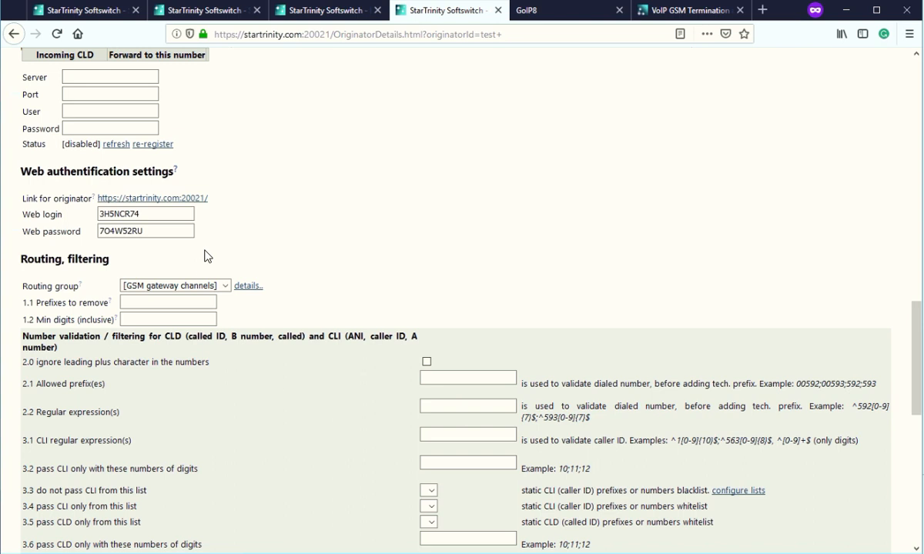
Review test's missed call route, recording and Record RX streams settings, then return to the top.
scroll(306, 221, "up", 10)
scroll(509, 85, "up", 4)
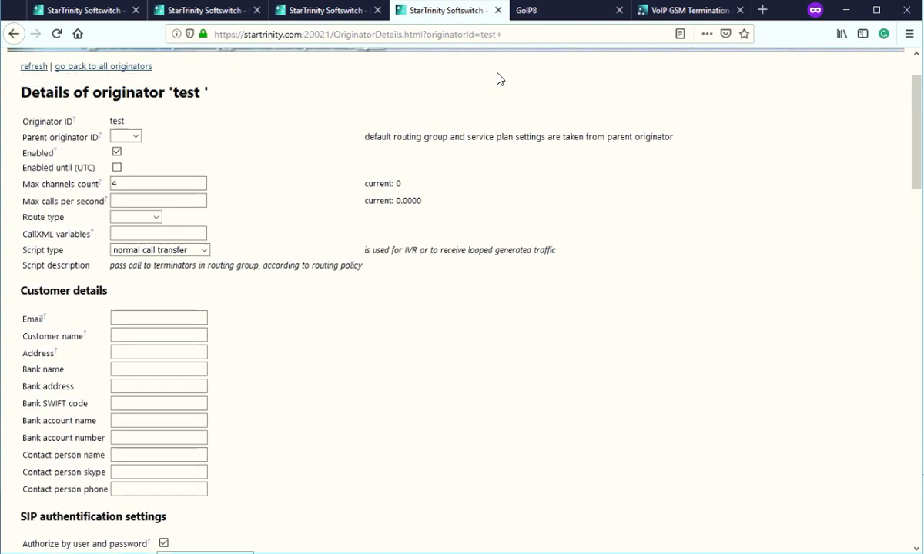
mouse_move(448, 75)
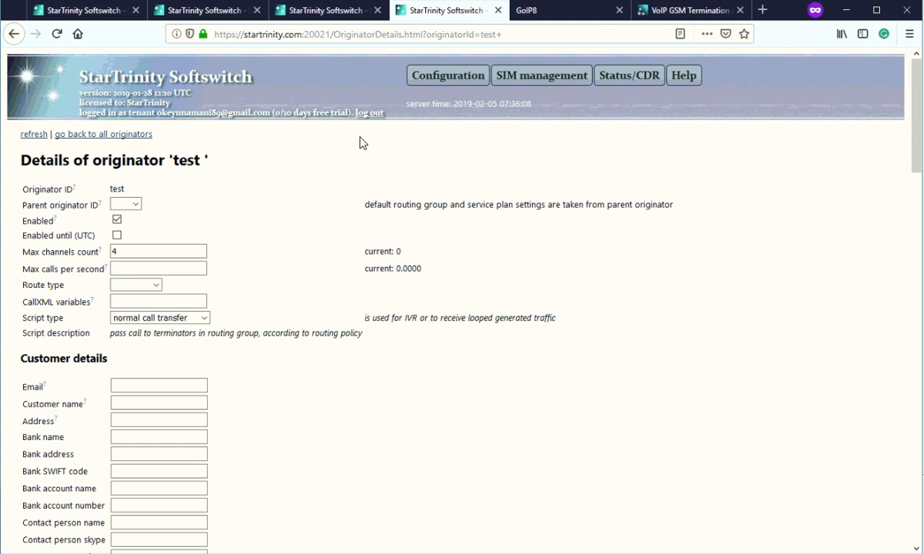
scroll(131, 349, "down", 5)
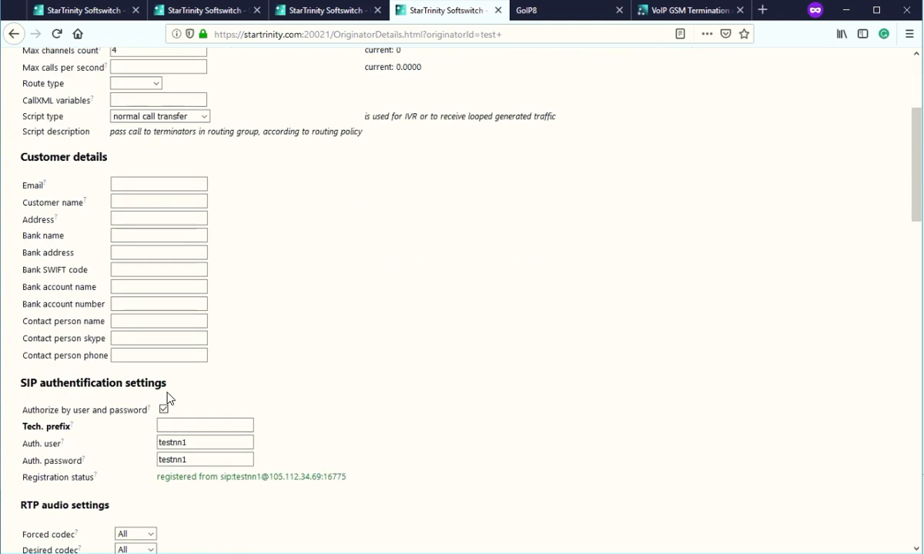
scroll(68, 450, "down", 2)
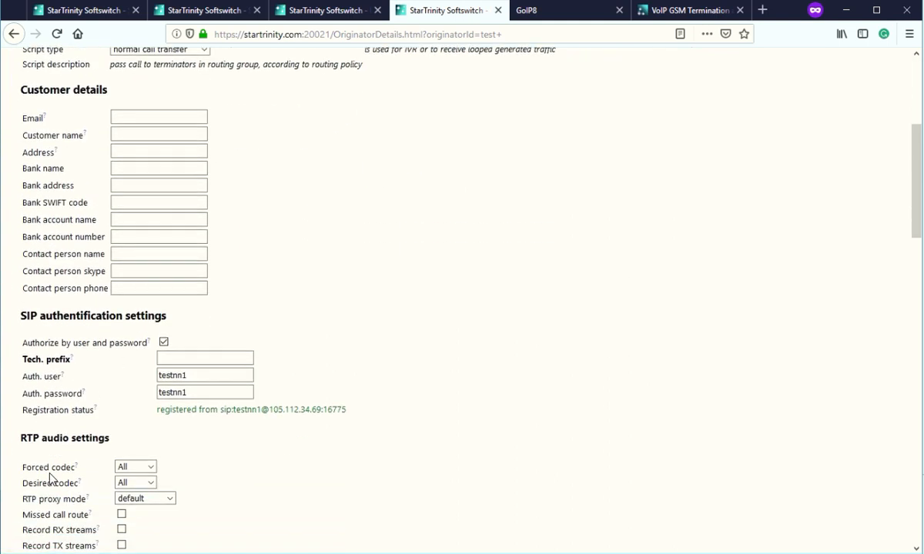
left_click_drag(45, 530, 37, 515)
scroll(54, 502, "down", 3)
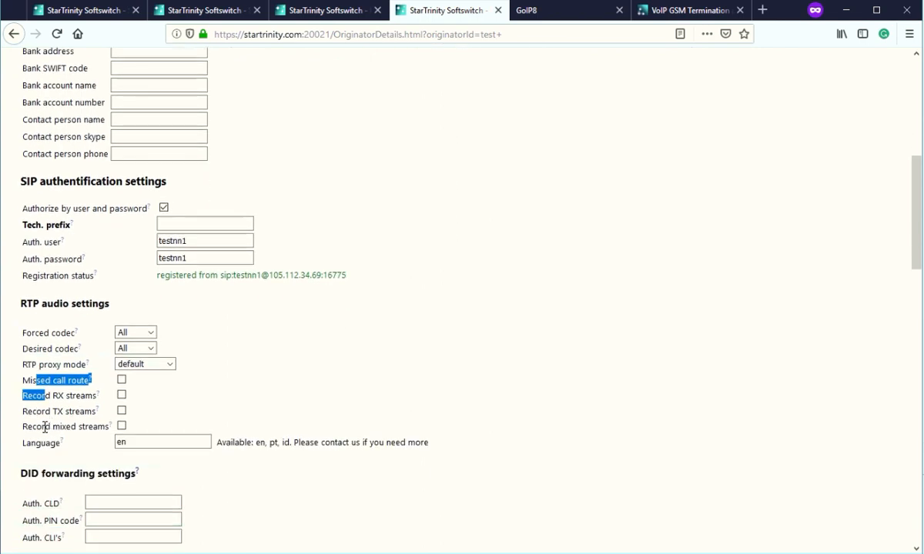
left_click_drag(42, 426, 78, 425)
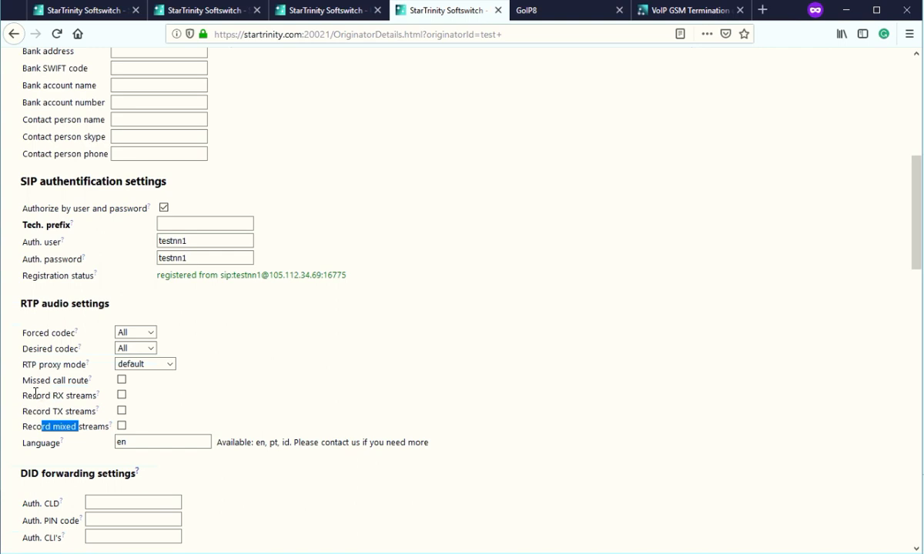
left_click_drag(33, 396, 73, 412)
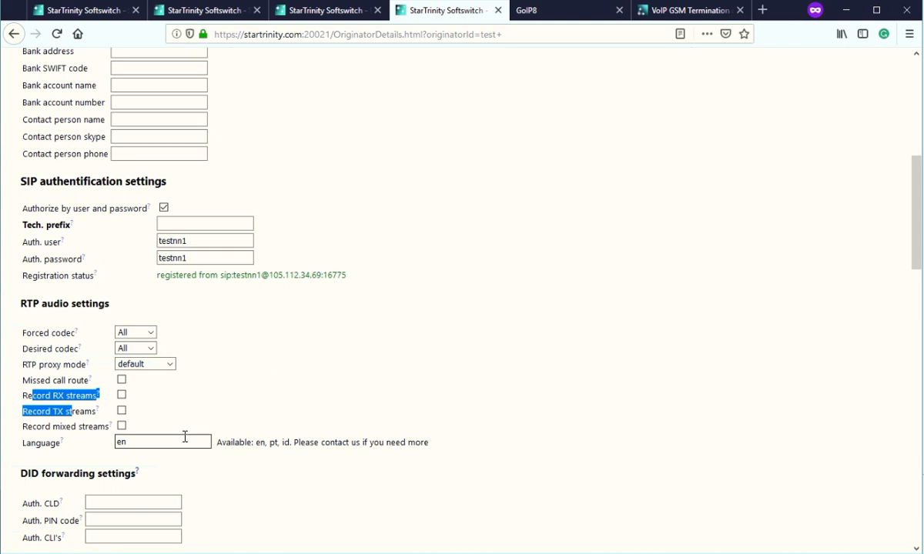
scroll(287, 233, "up", 10)
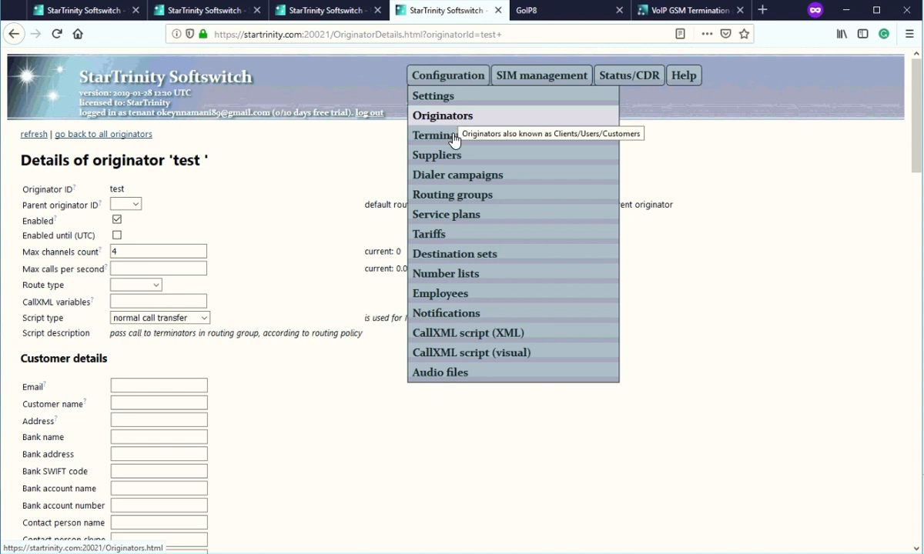
Open the Terminators list, review GW1, and cancel its deletion.
left_click(453, 137)
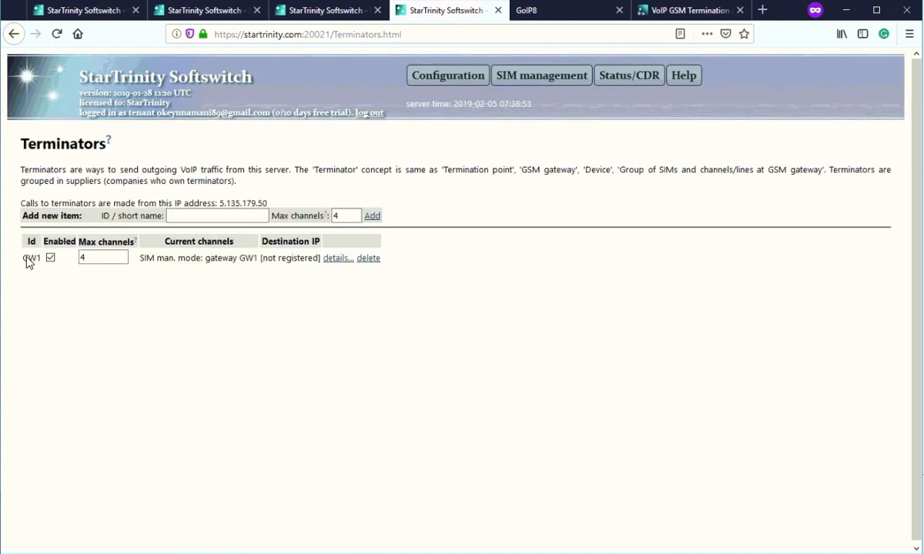
double_click(36, 258)
left_click_drag(22, 143, 73, 181)
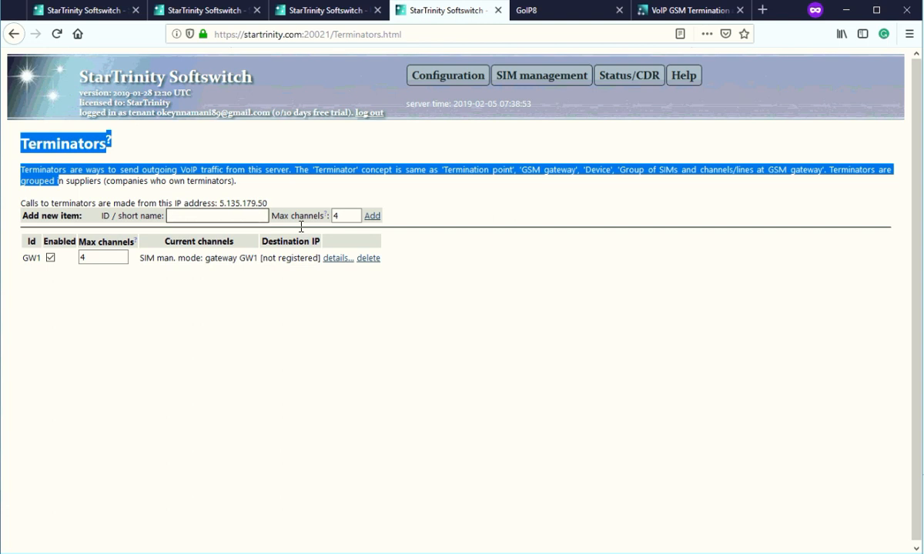
left_click(369, 260)
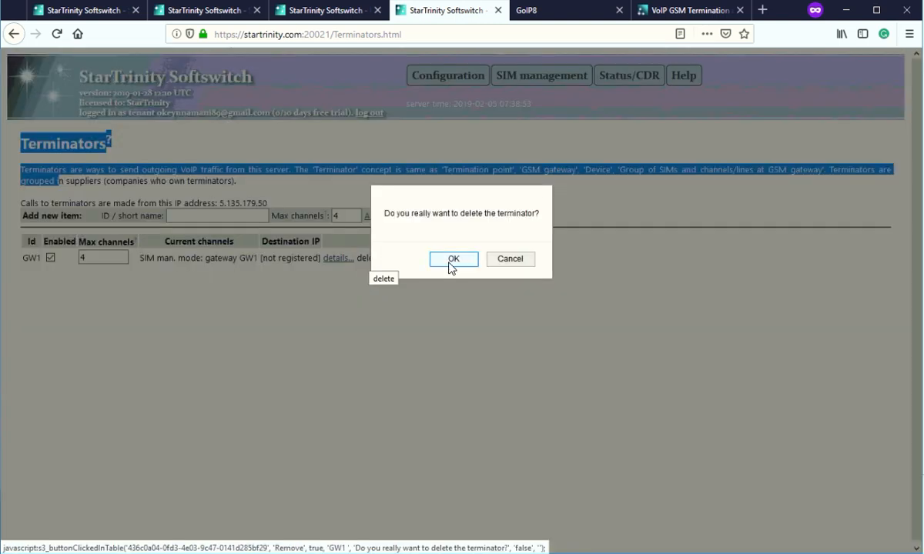
left_click(505, 260)
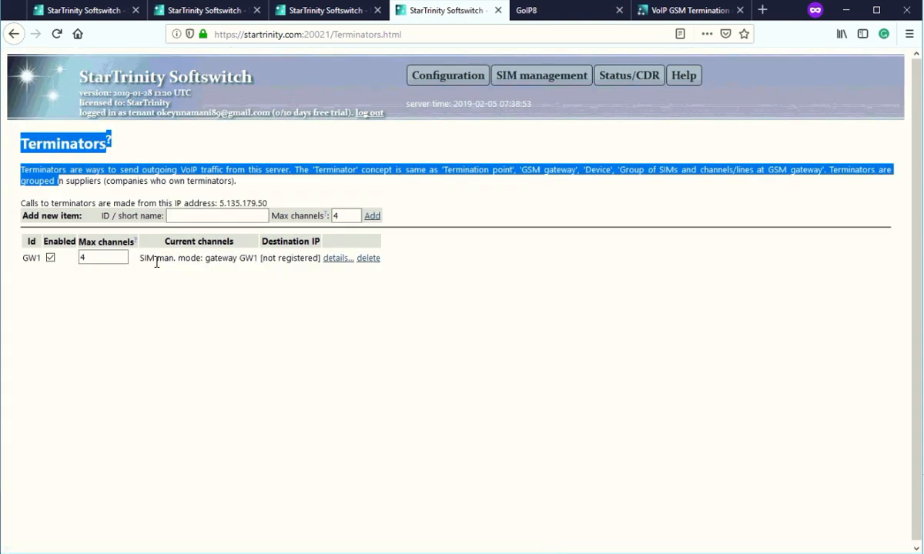
Open terminator GW1's details and check the gateway options, keeping GW1.
left_click(337, 259)
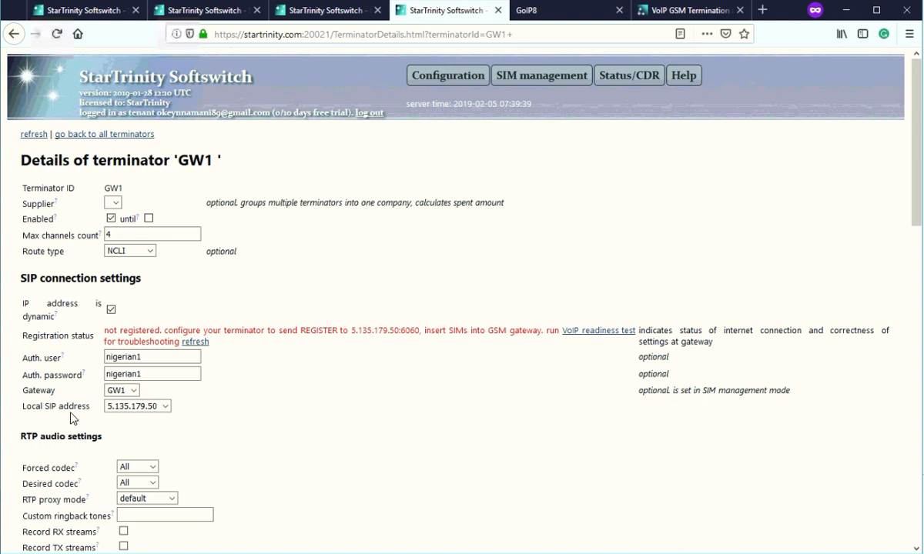
left_click(131, 392)
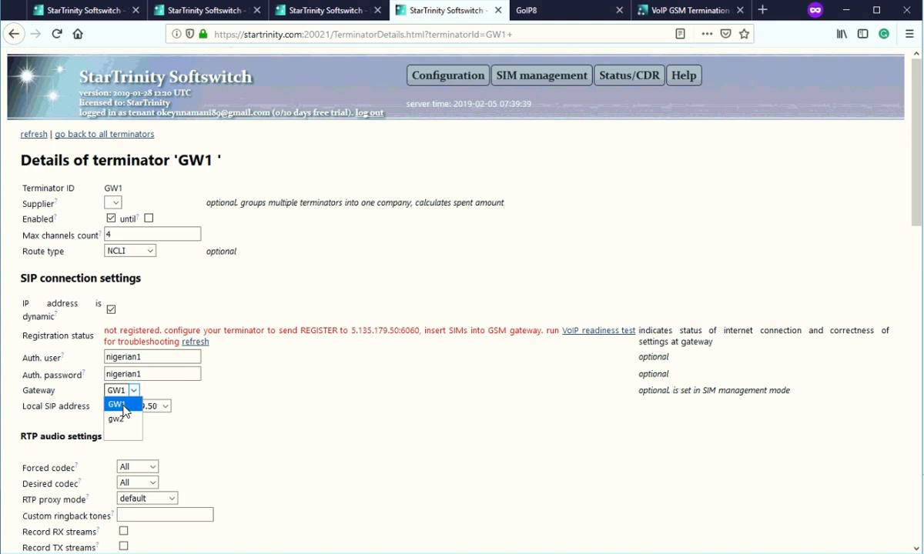
left_click(125, 410)
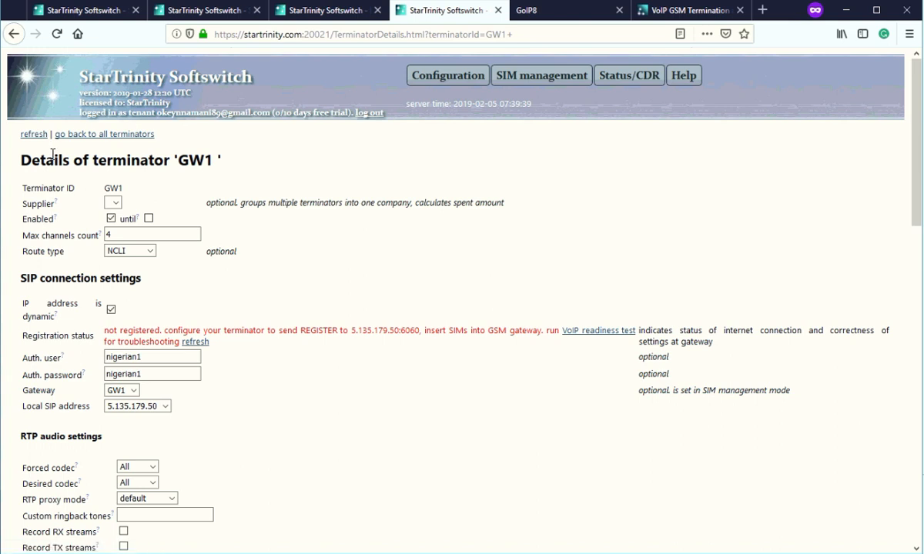
left_click(132, 391)
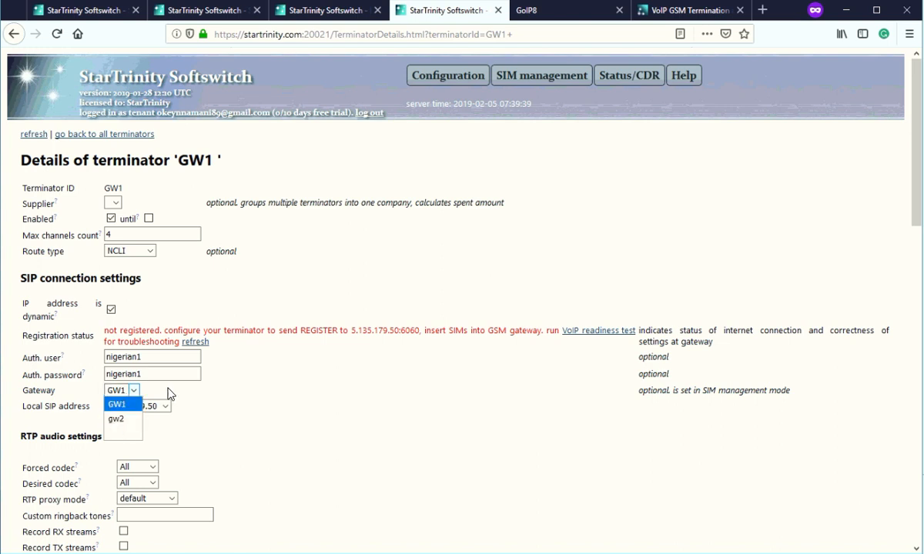
left_click(142, 397)
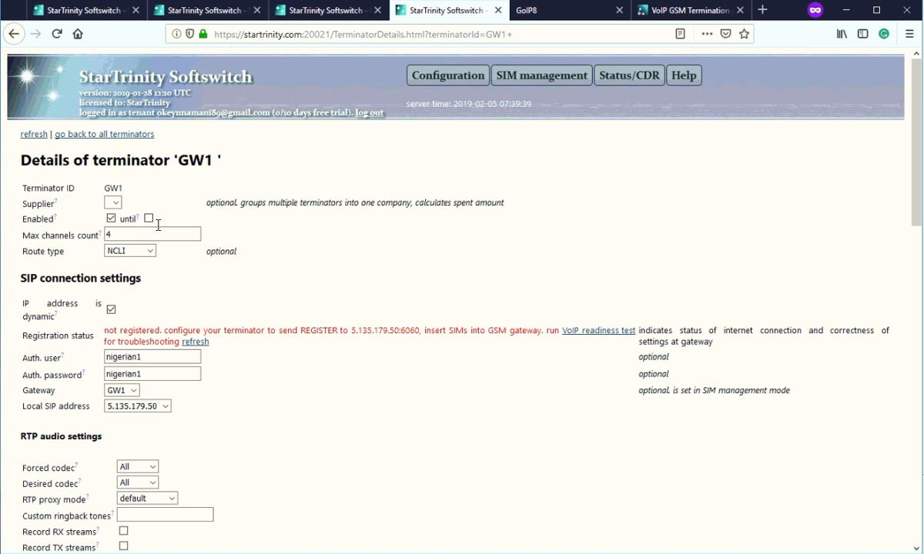
mouse_move(408, 76)
mouse_move(448, 75)
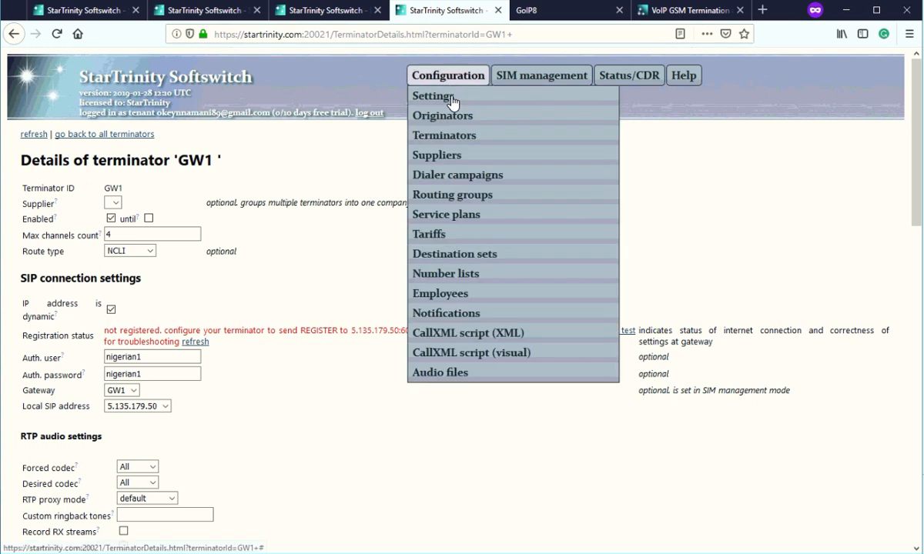
Inspect the incoming-calls script's empty callxml tags, then open the CallXML reference in a new tab.
left_click(456, 338)
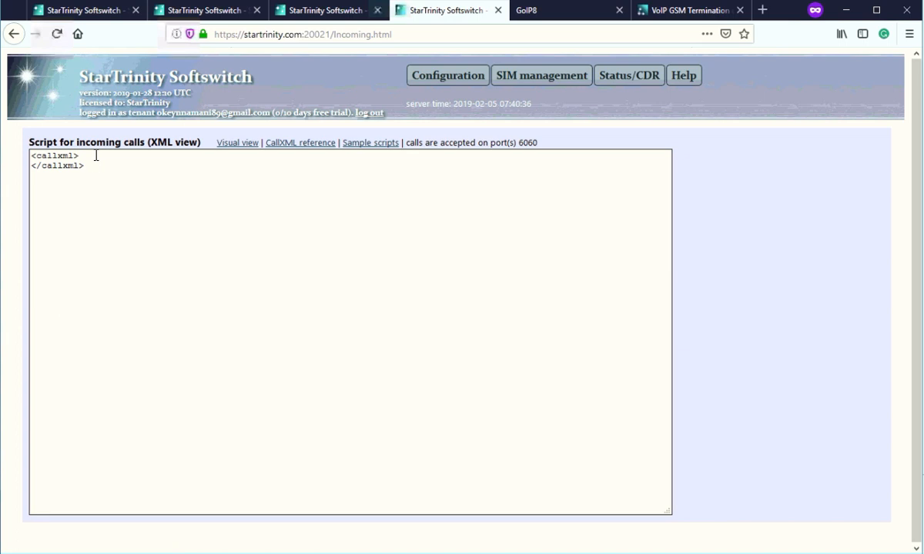
left_click(93, 155)
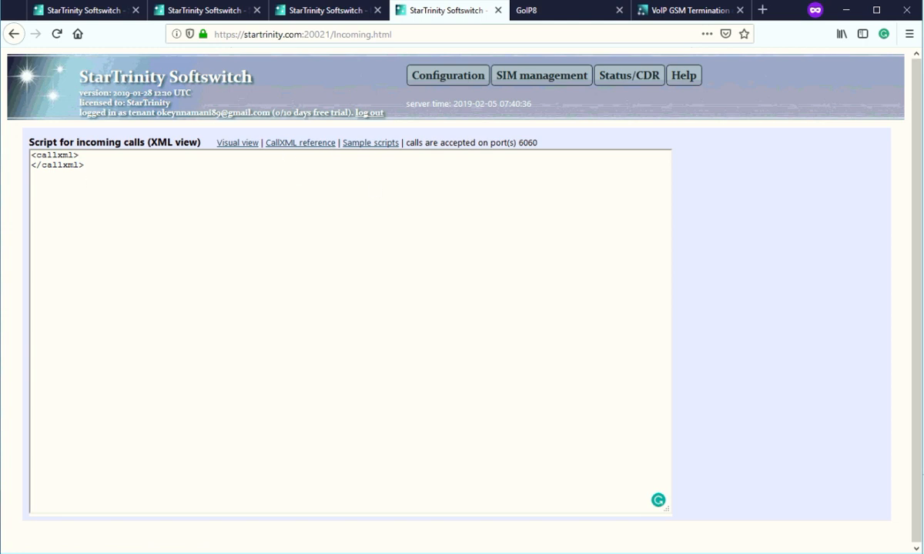
triple_click(59, 156)
left_click(89, 157)
right_click(303, 148)
left_click(339, 152)
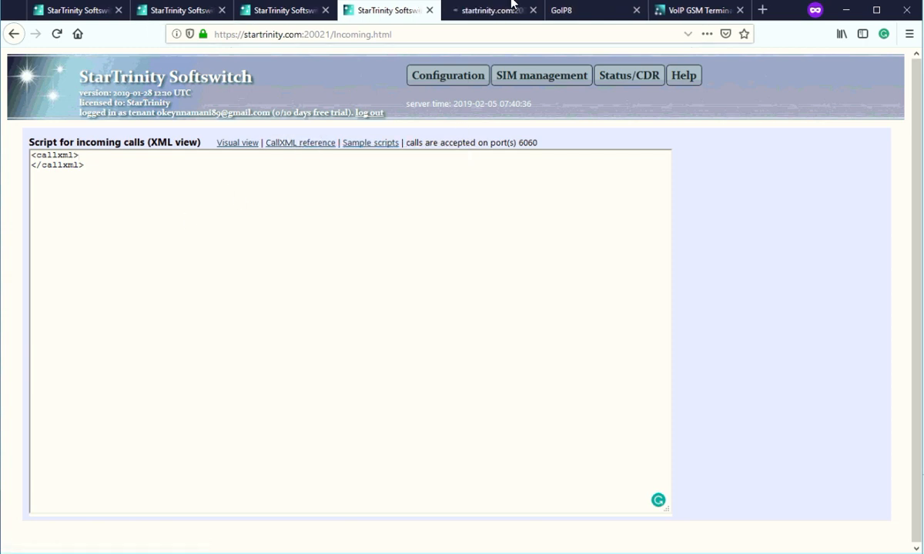
Read the CallXML documentation's accept element description, parameters and examples.
left_click(483, 15)
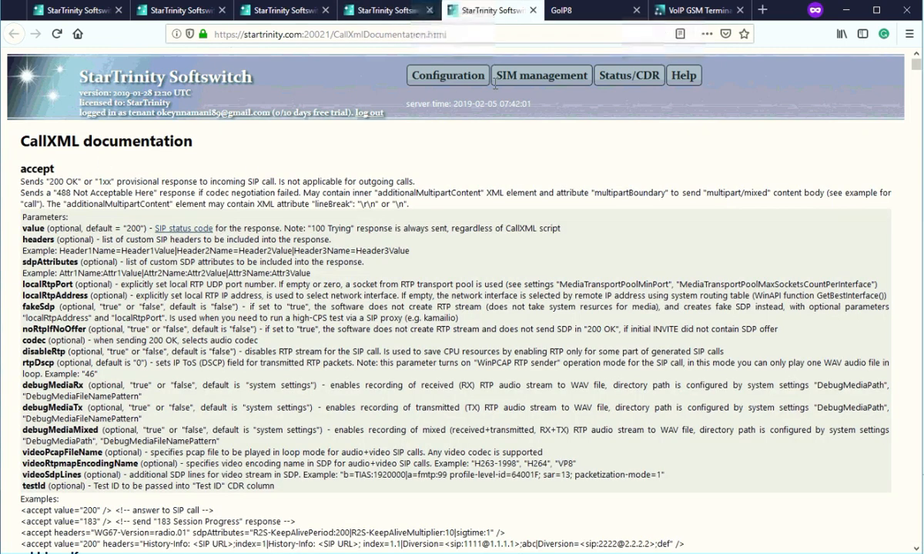
mouse_move(683, 80)
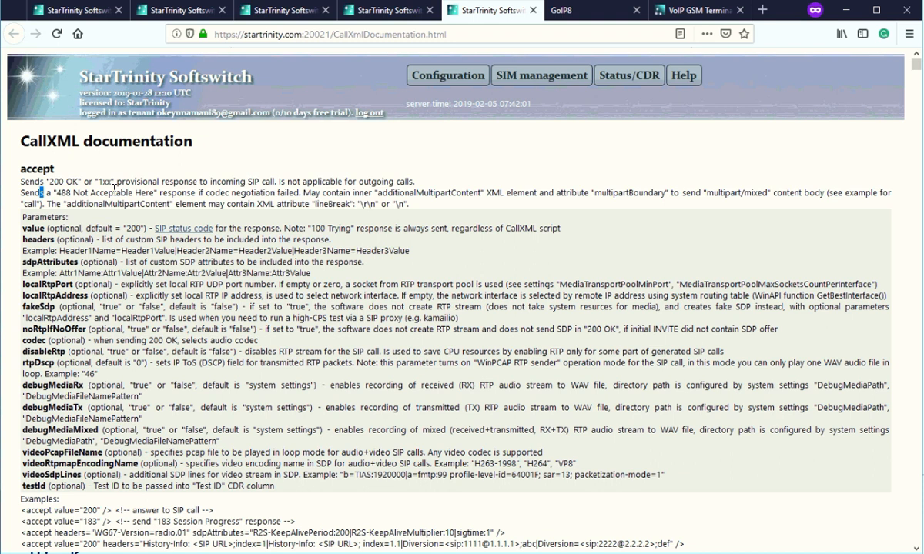
left_click(56, 176)
Bring the VoIP GSM termination guide to its 'Major reasons for SIM blocking' section.
left_click(662, 14)
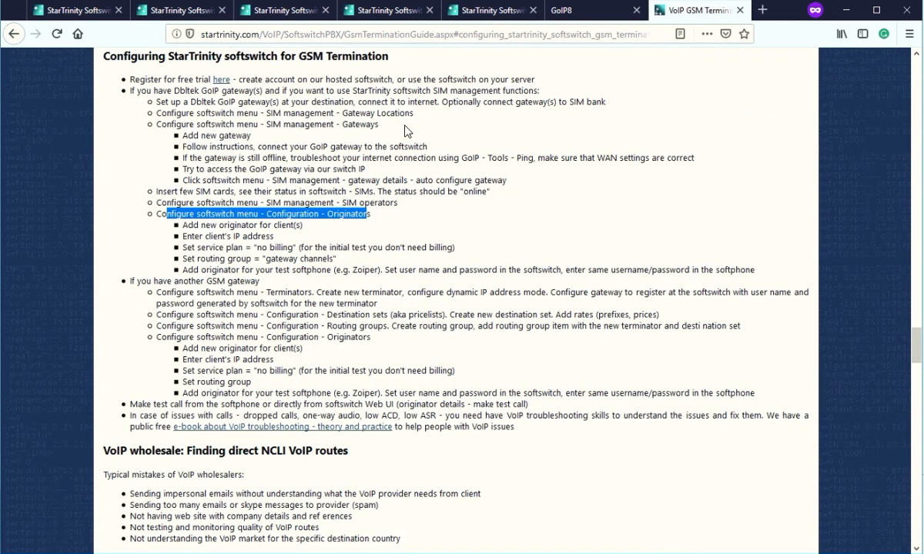
left_click(372, 170)
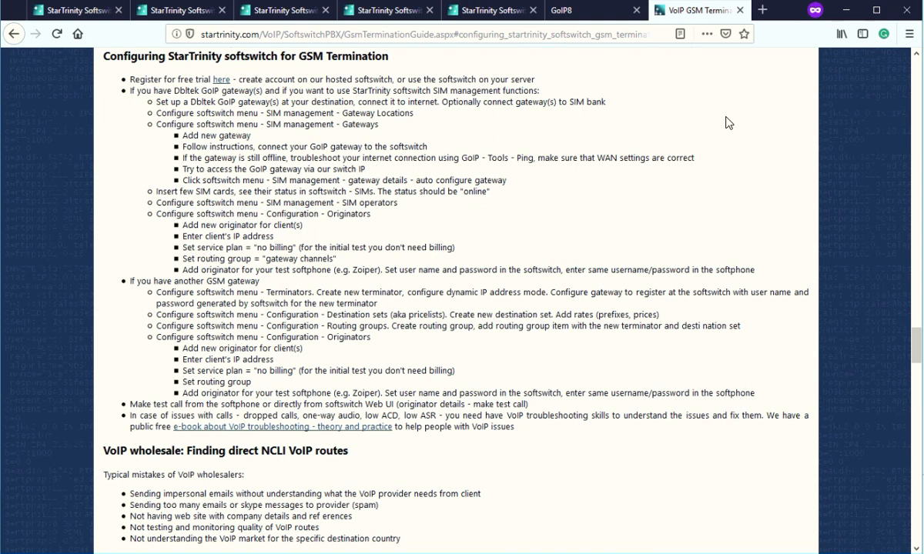
scroll(665, 125, "up", 20)
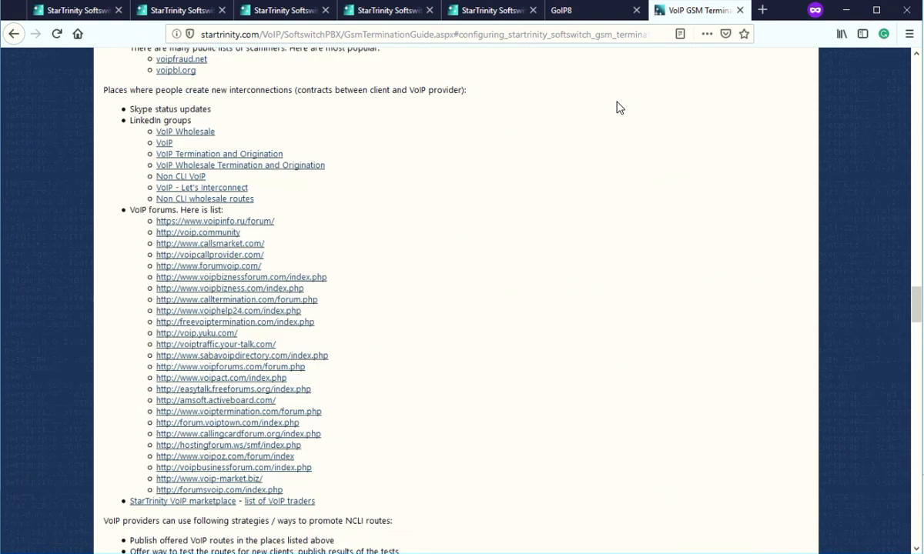
scroll(558, 72, "up", 5)
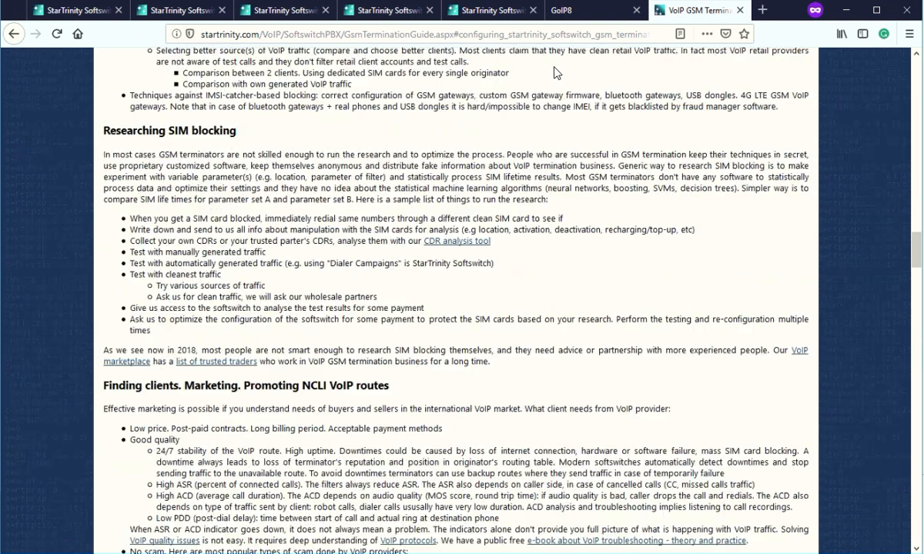
scroll(331, 280, "up", 8)
scroll(2, 291, "up", 5)
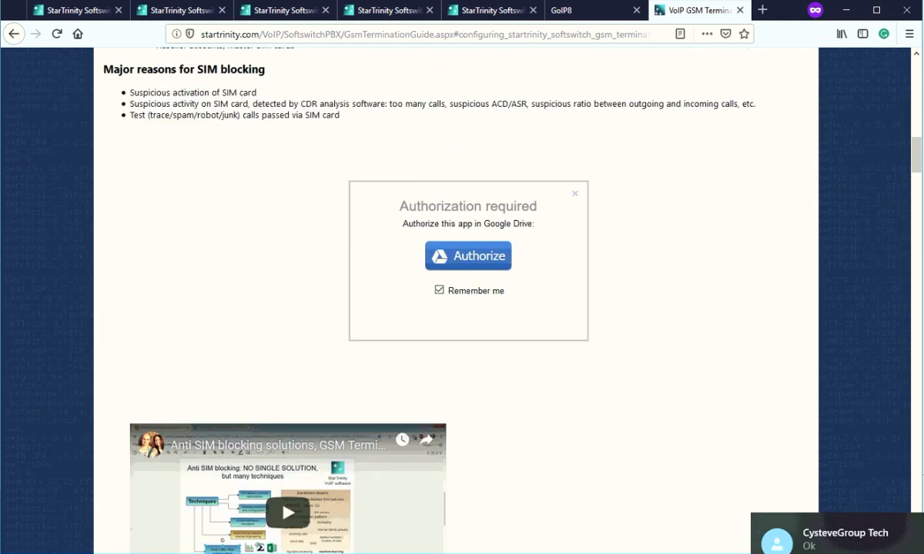